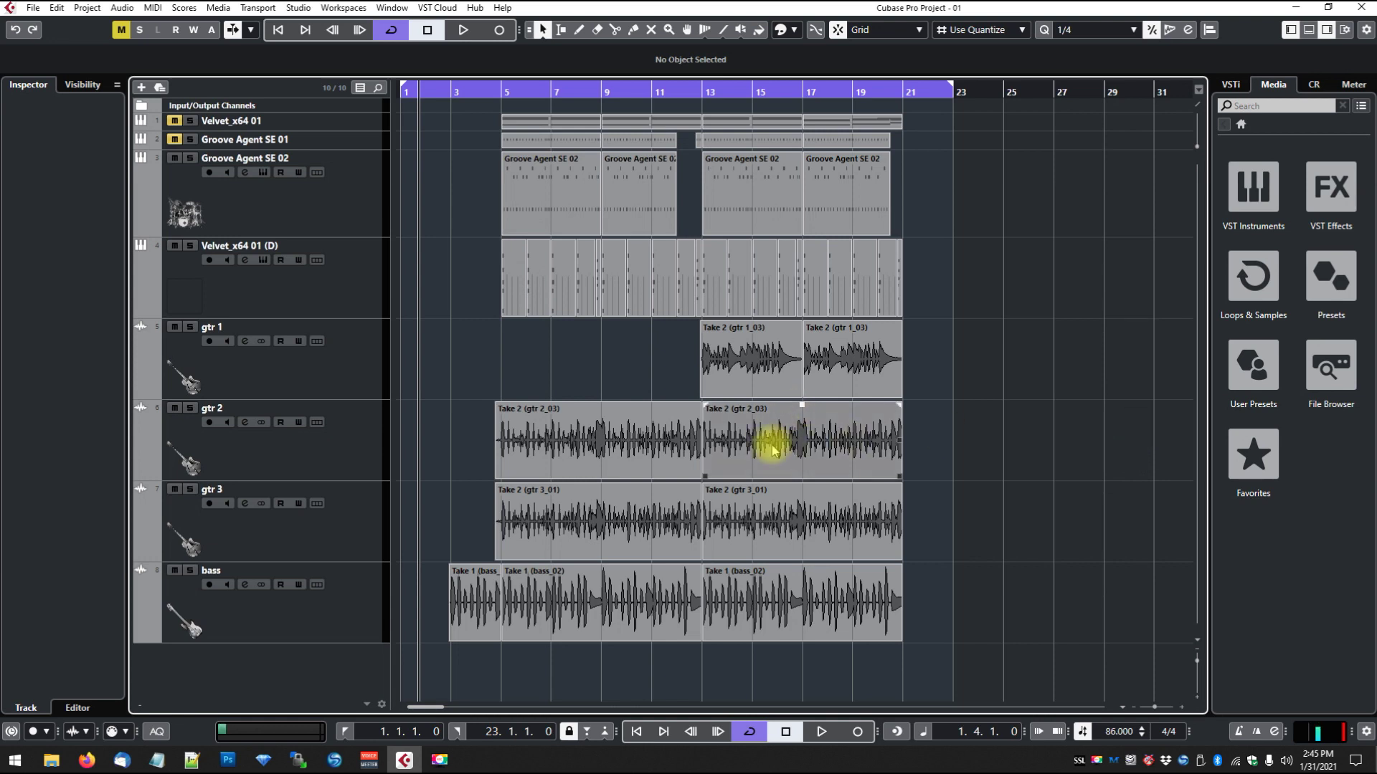
Step: Play the arrangement from bar 2, stop it, and select the Groove Agent SE 02 drum track
{"action": "left_click", "coordinate": [441, 92]}
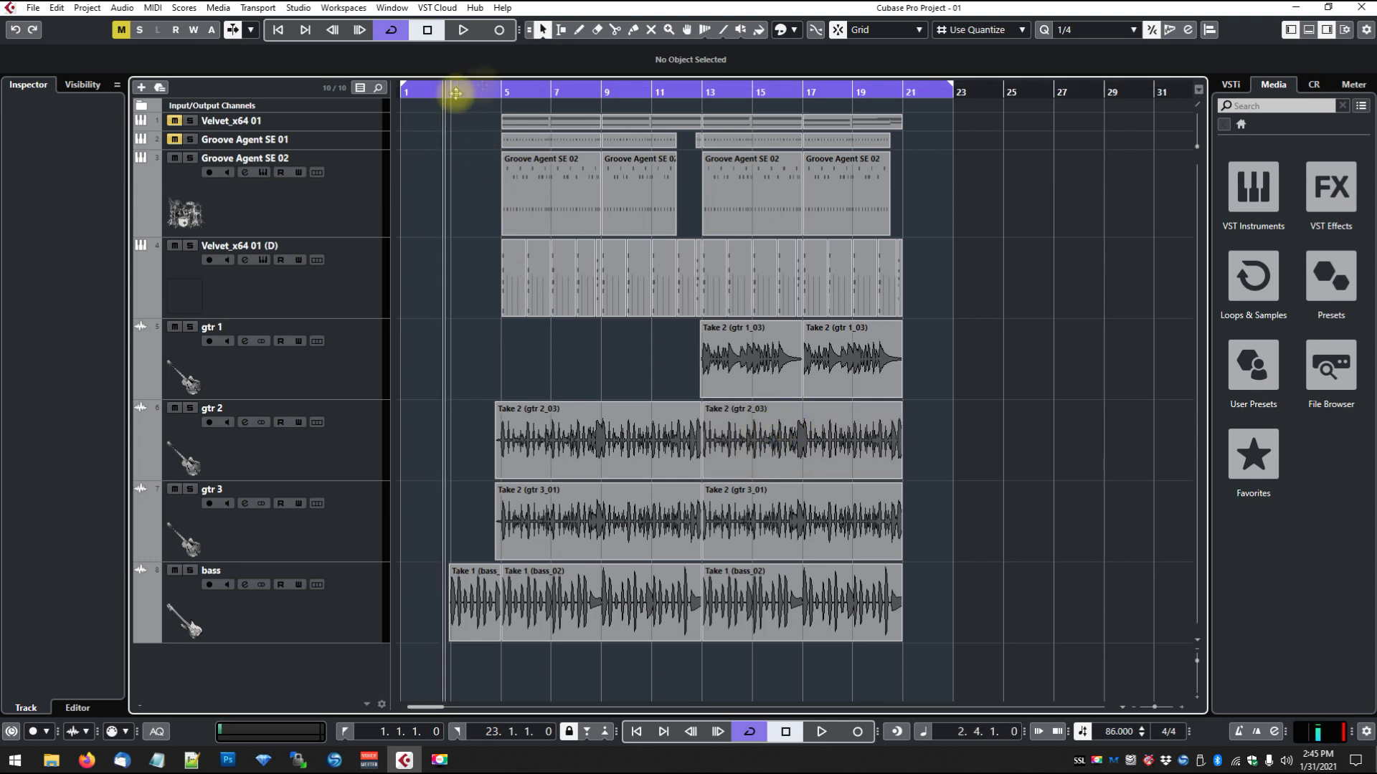
{"action": "left_click", "coordinate": [463, 32]}
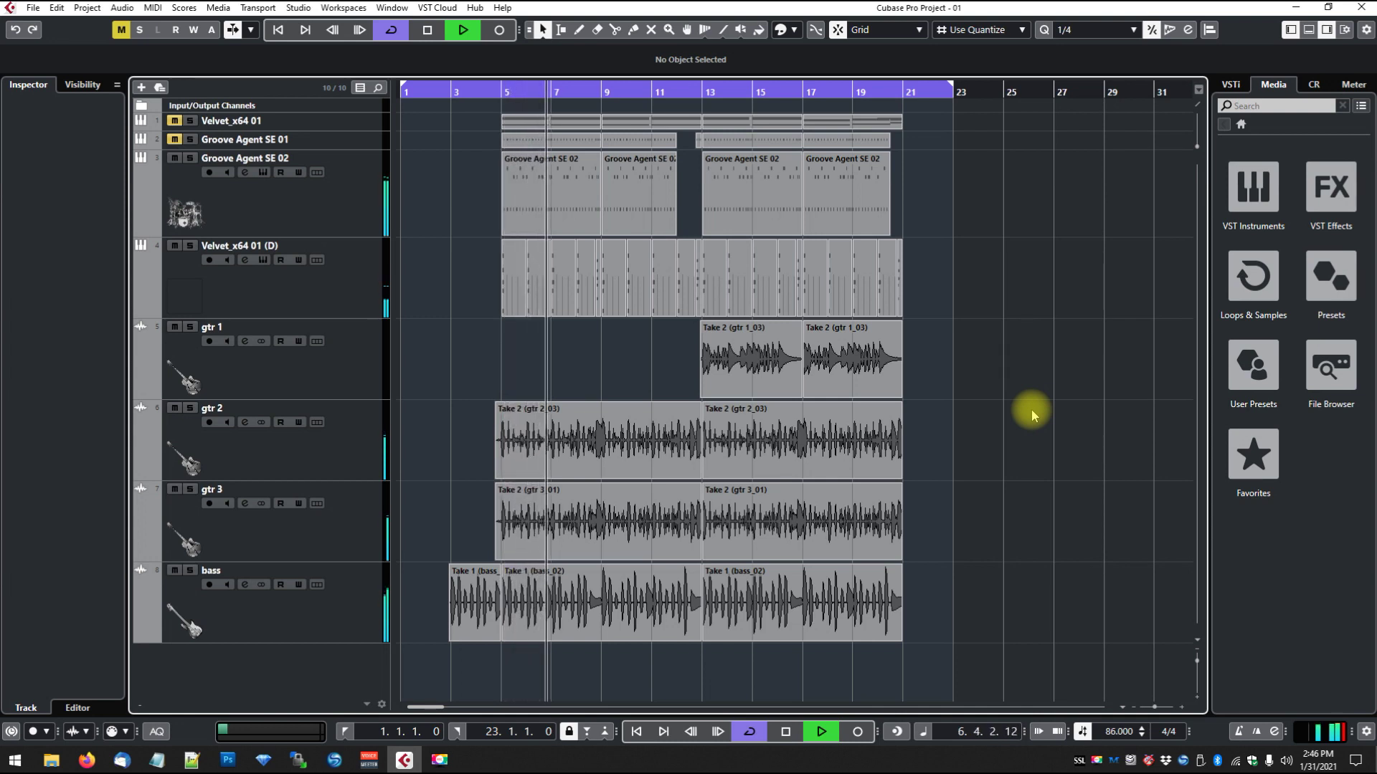
{"action": "left_click", "coordinate": [428, 30]}
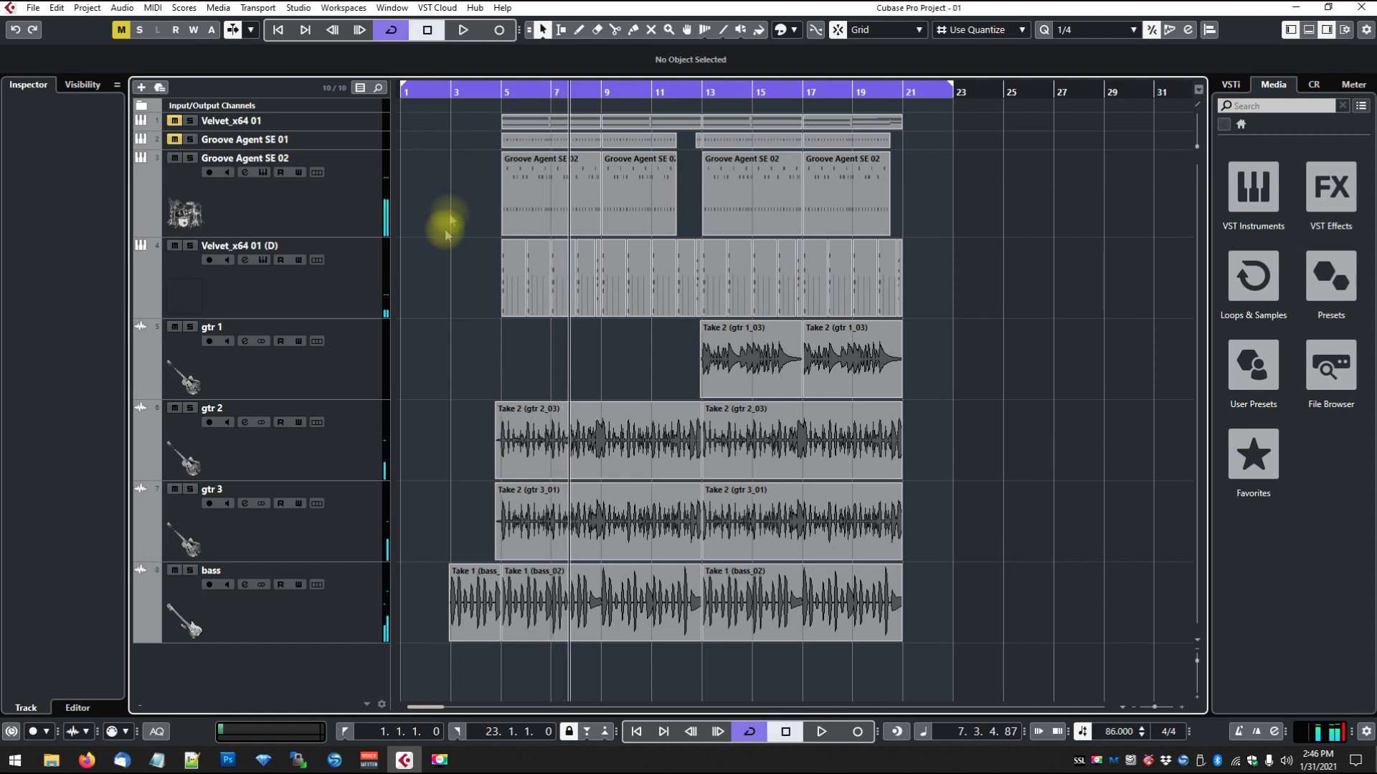
{"action": "left_click", "coordinate": [351, 204]}
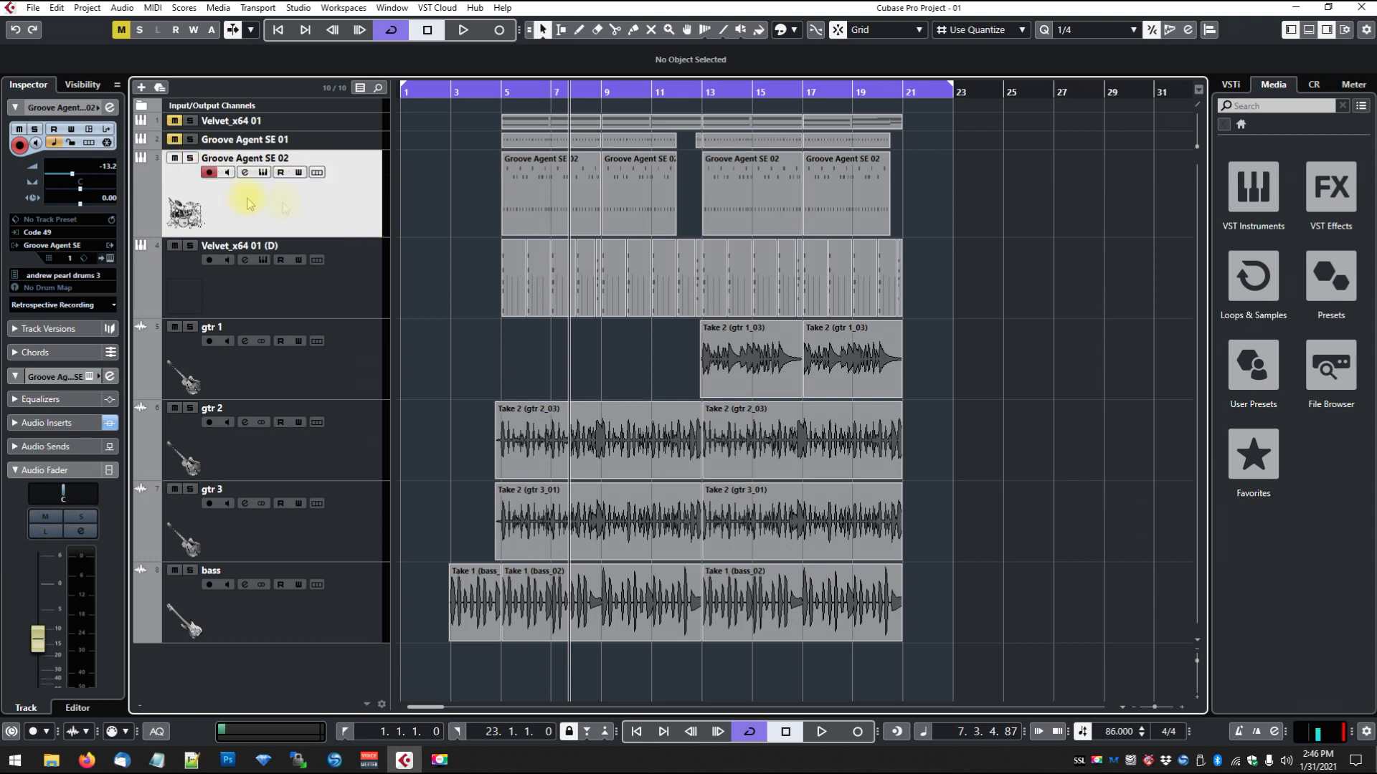
Step: Solo the Groove Agent SE 02 track, nudge the cycle start, and open the Project menu
{"action": "left_click", "coordinate": [191, 159]}
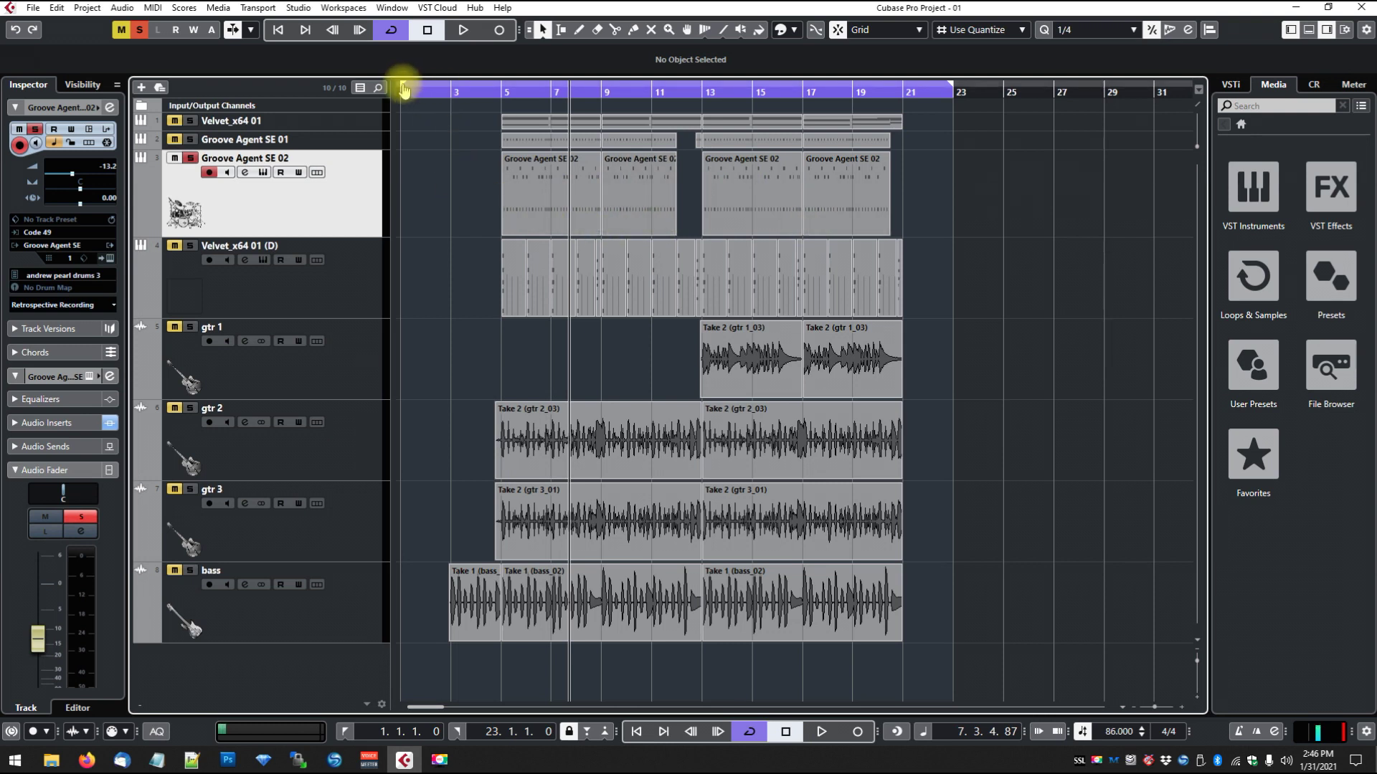
{"action": "mouse_move", "coordinate": [404, 89]}
{"action": "left_mouse_down"}
{"action": "mouse_move", "coordinate": [456, 95]}
{"action": "mouse_move", "coordinate": [403, 89]}
{"action": "mouse_move", "coordinate": [415, 92]}
{"action": "left_mouse_up"}
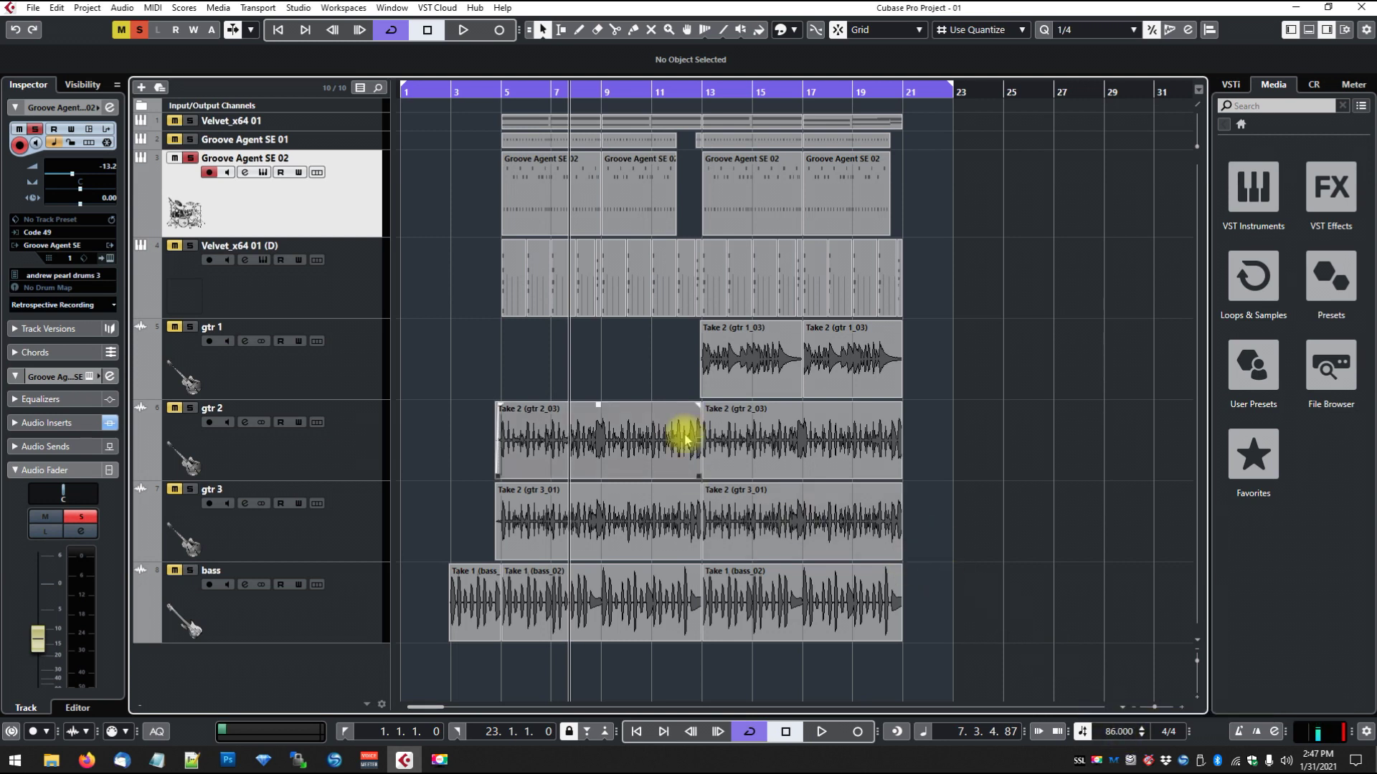
{"action": "left_click", "coordinate": [85, 9]}
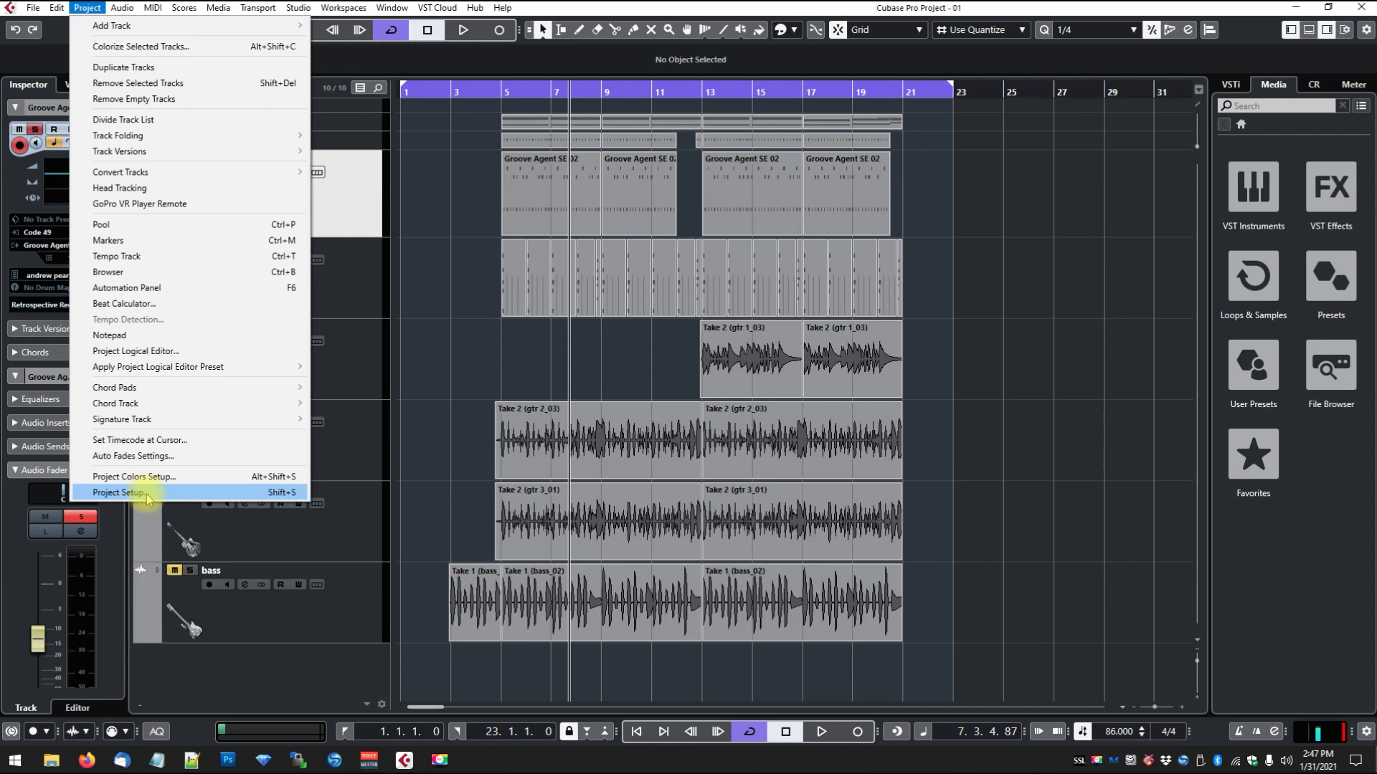
Step: Open Project Setup to confirm 48.000 kHz, 24 bit Wave File recording
{"action": "left_click", "coordinate": [118, 492]}
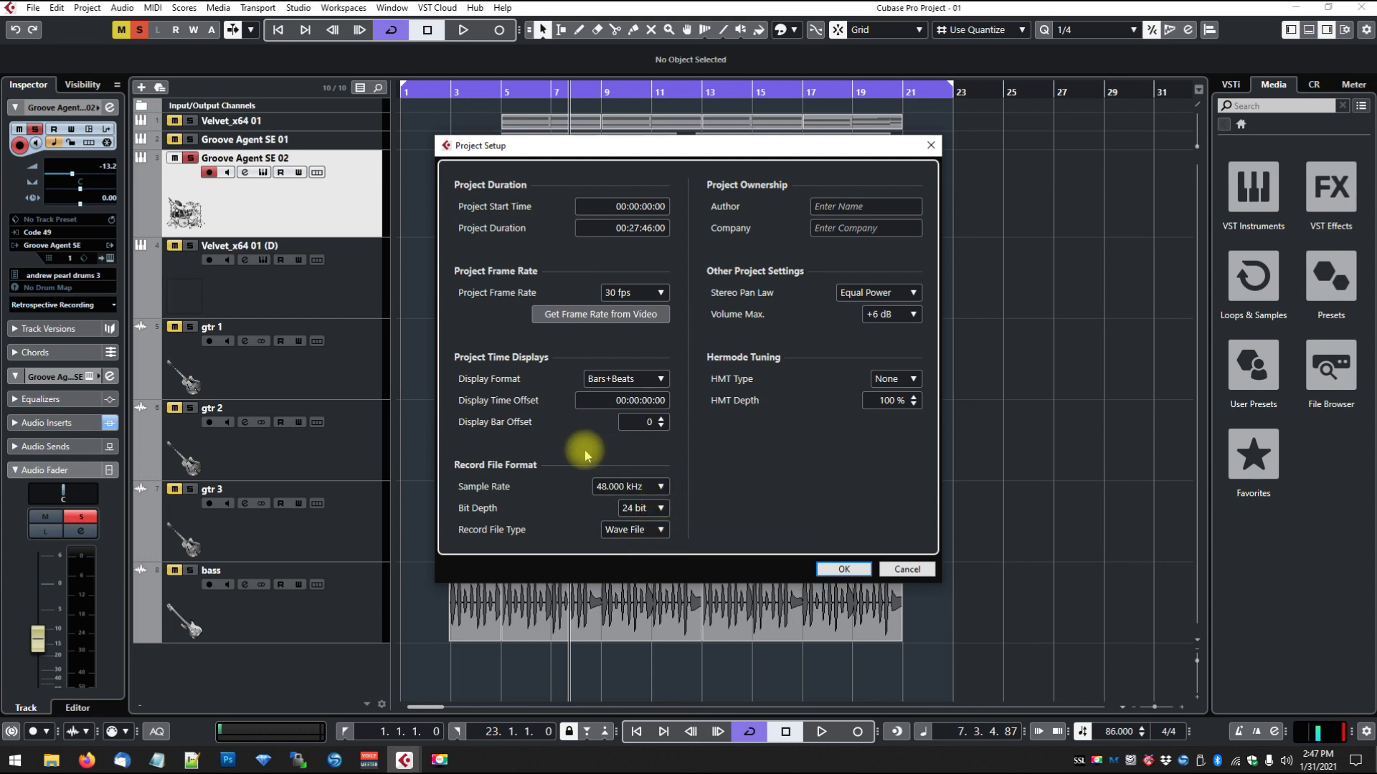
{"action": "left_click_drag", "start_coordinate": [506, 145], "coordinate": [485, 147]}
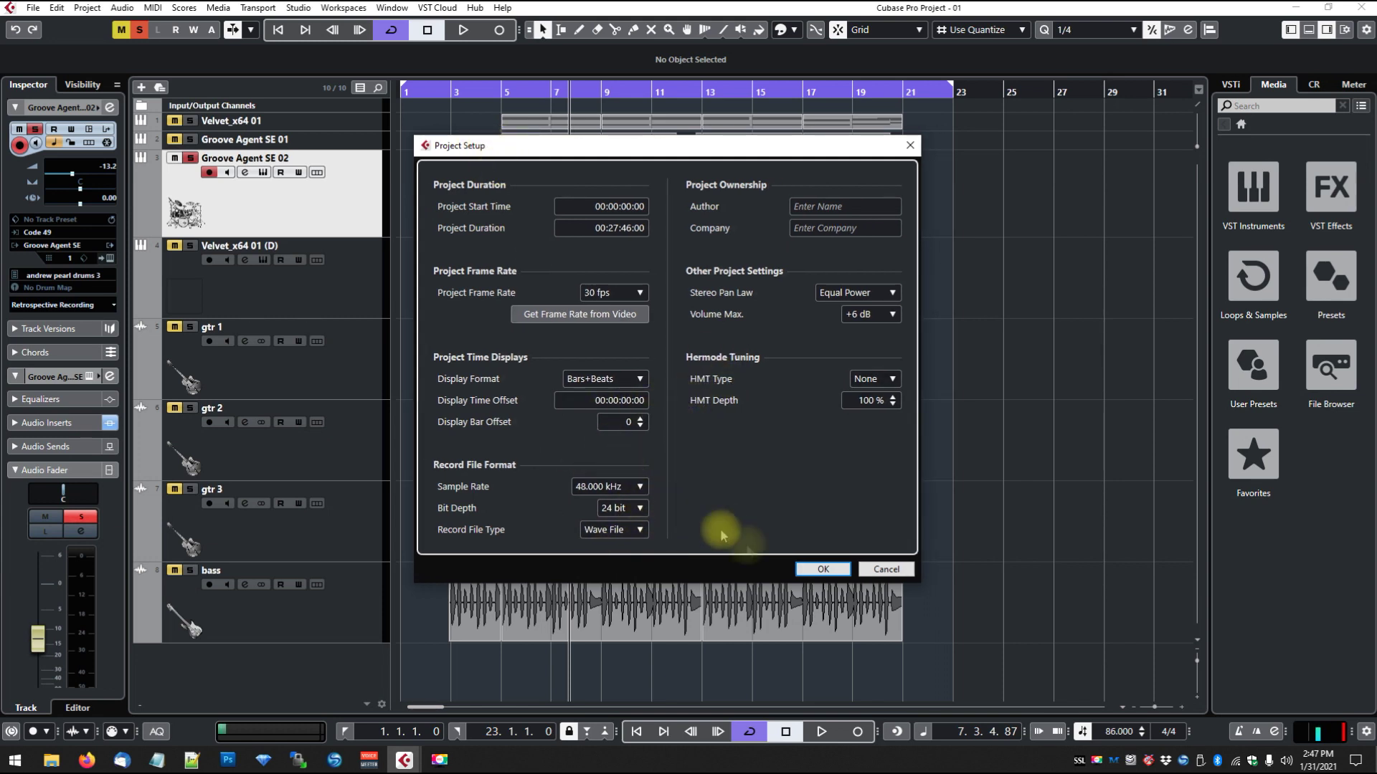
Step: Close Project Setup and briefly play the arrangement from bar 5
{"action": "left_click", "coordinate": [822, 569]}
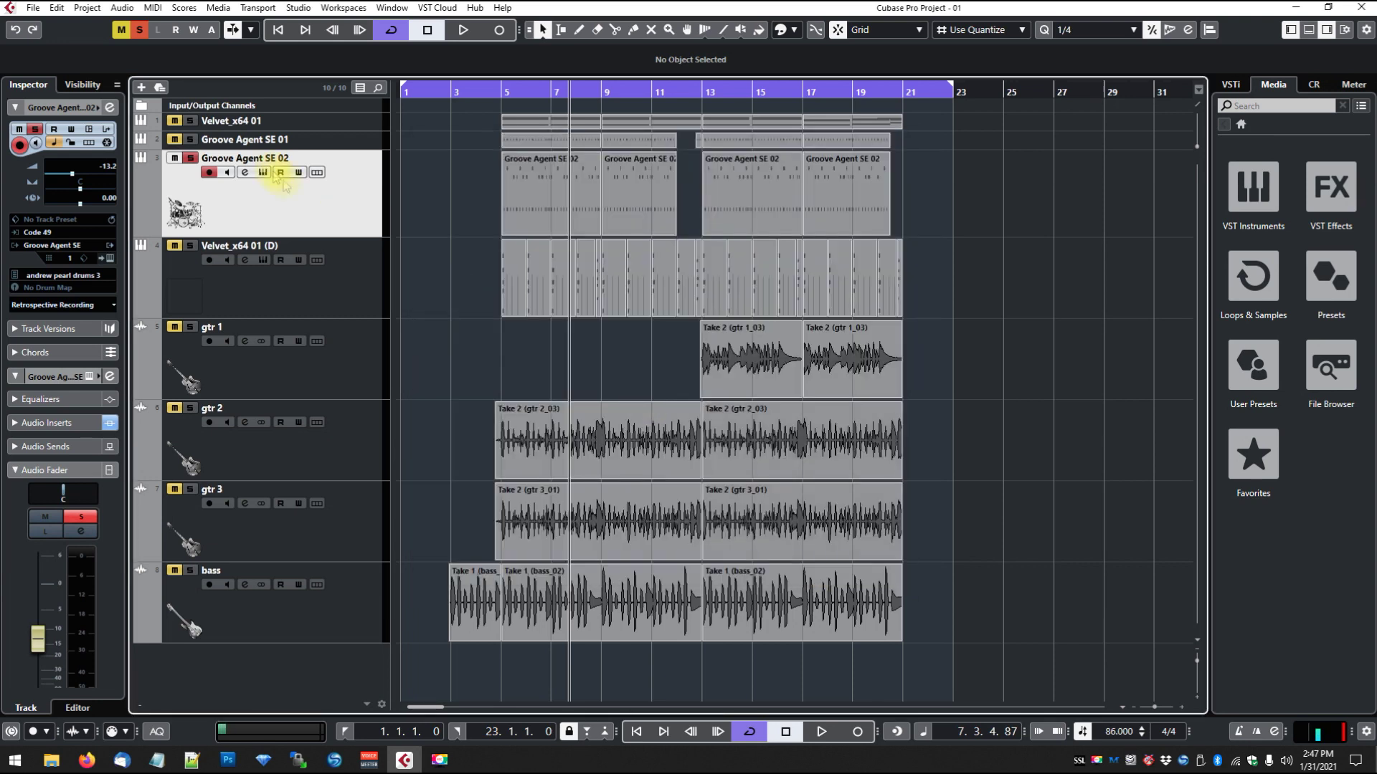
{"action": "left_click", "coordinate": [507, 92]}
{"action": "key", "text": "space"}
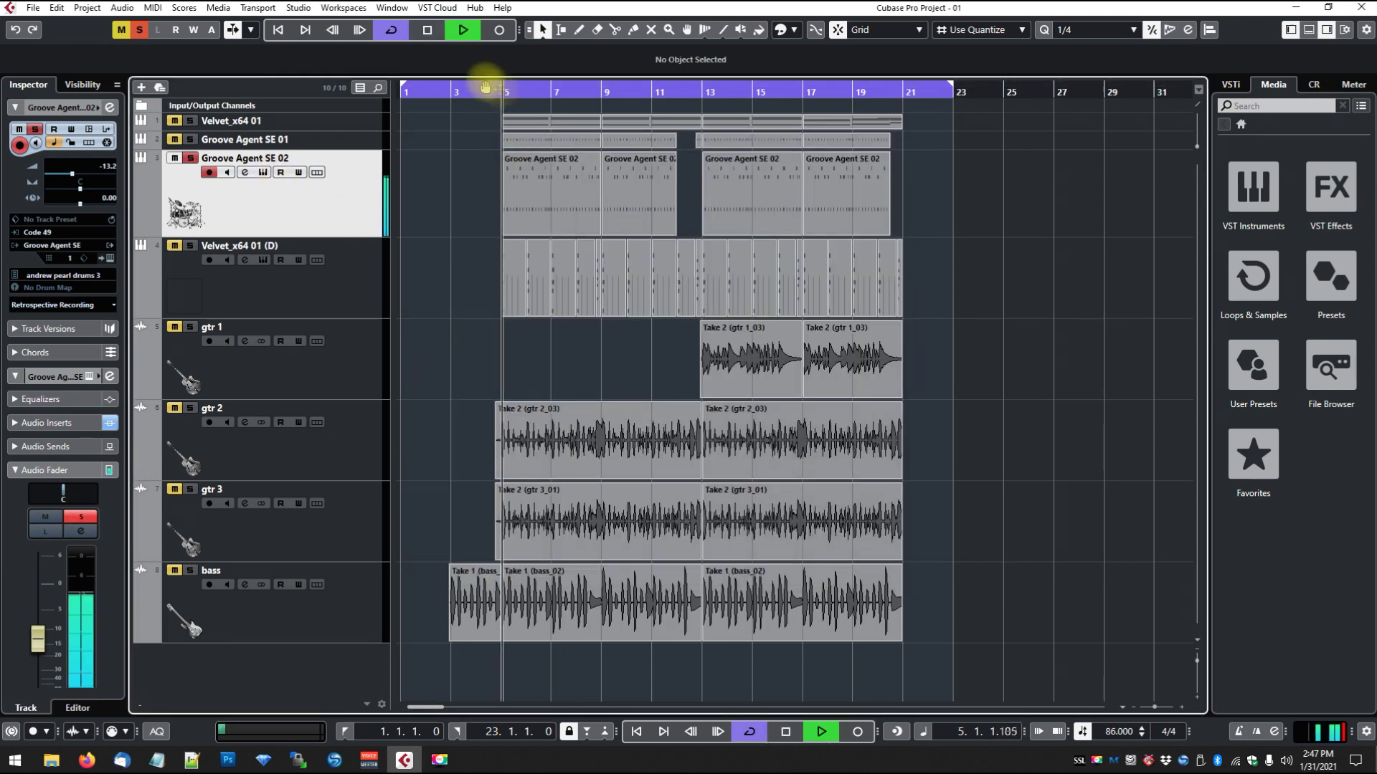
{"action": "left_click", "coordinate": [431, 31]}
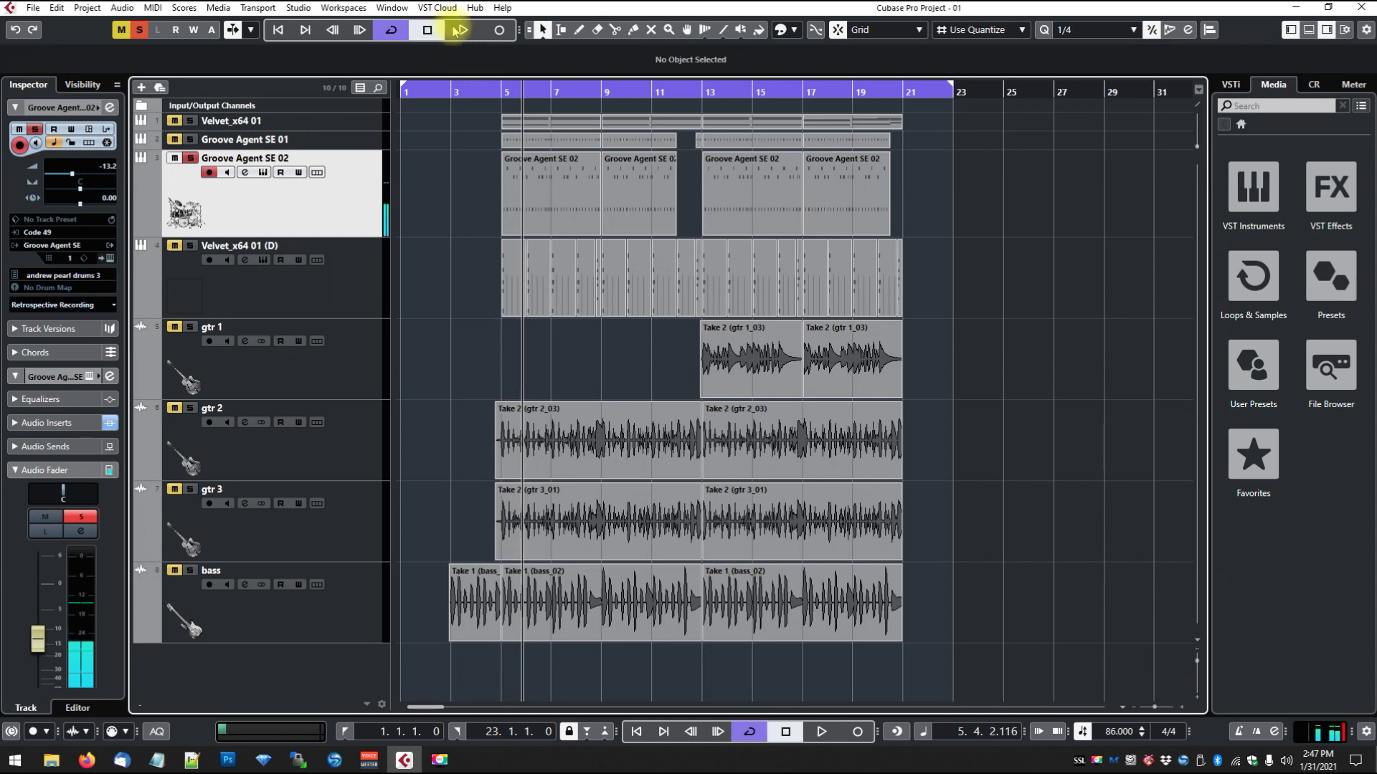
Step: In the MixConsole, bypass all Stereo Out inserts and switch off its low, low-mid and high-mid EQ bands
{"action": "key", "text": "F3"}
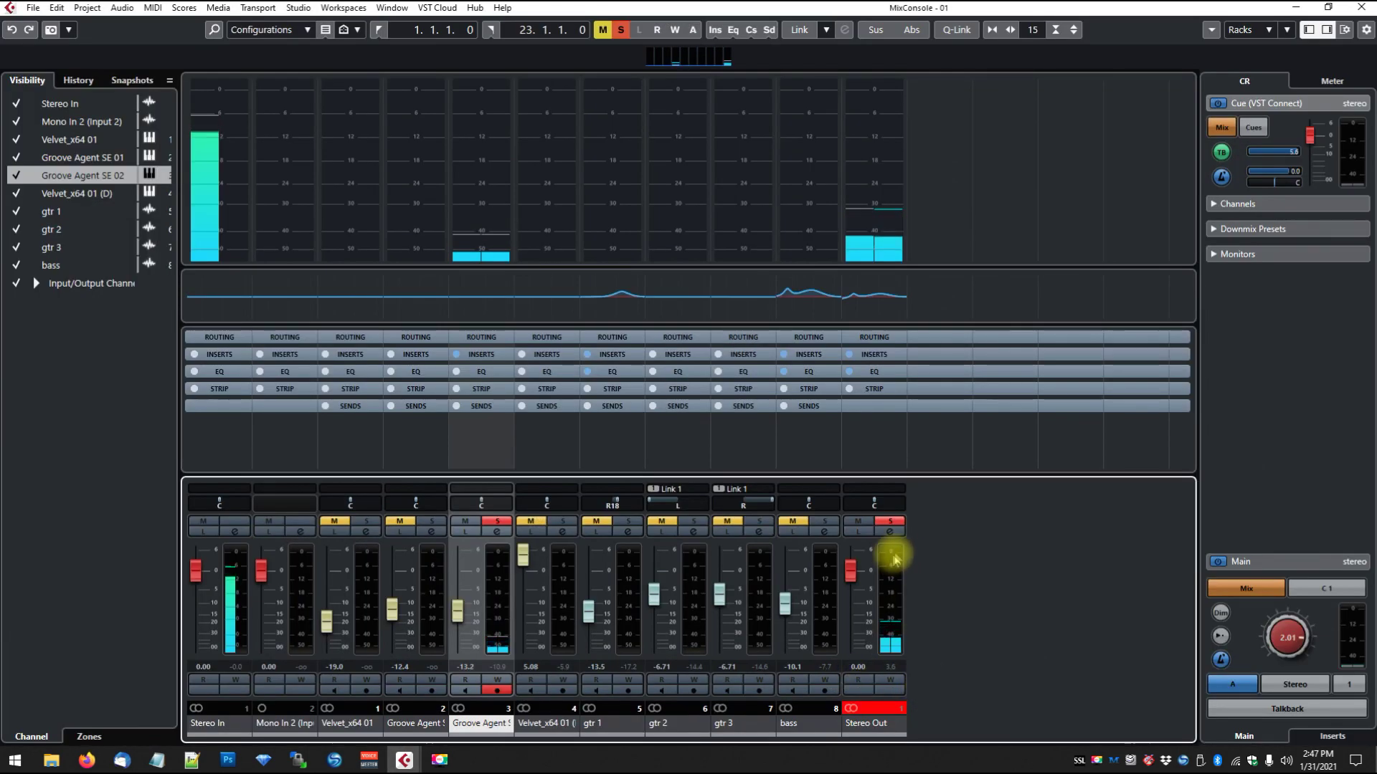
{"action": "left_click", "coordinate": [893, 531]}
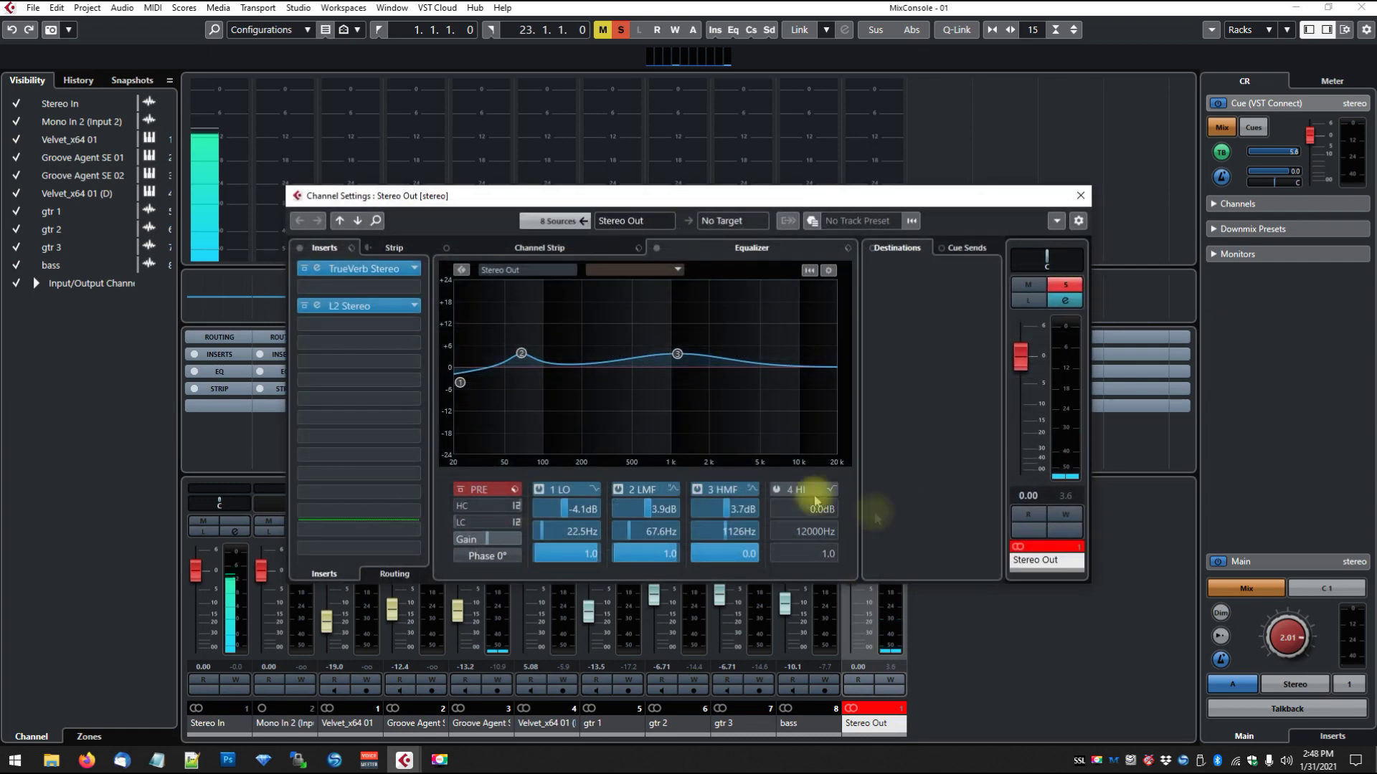
{"action": "left_click", "coordinate": [304, 309]}
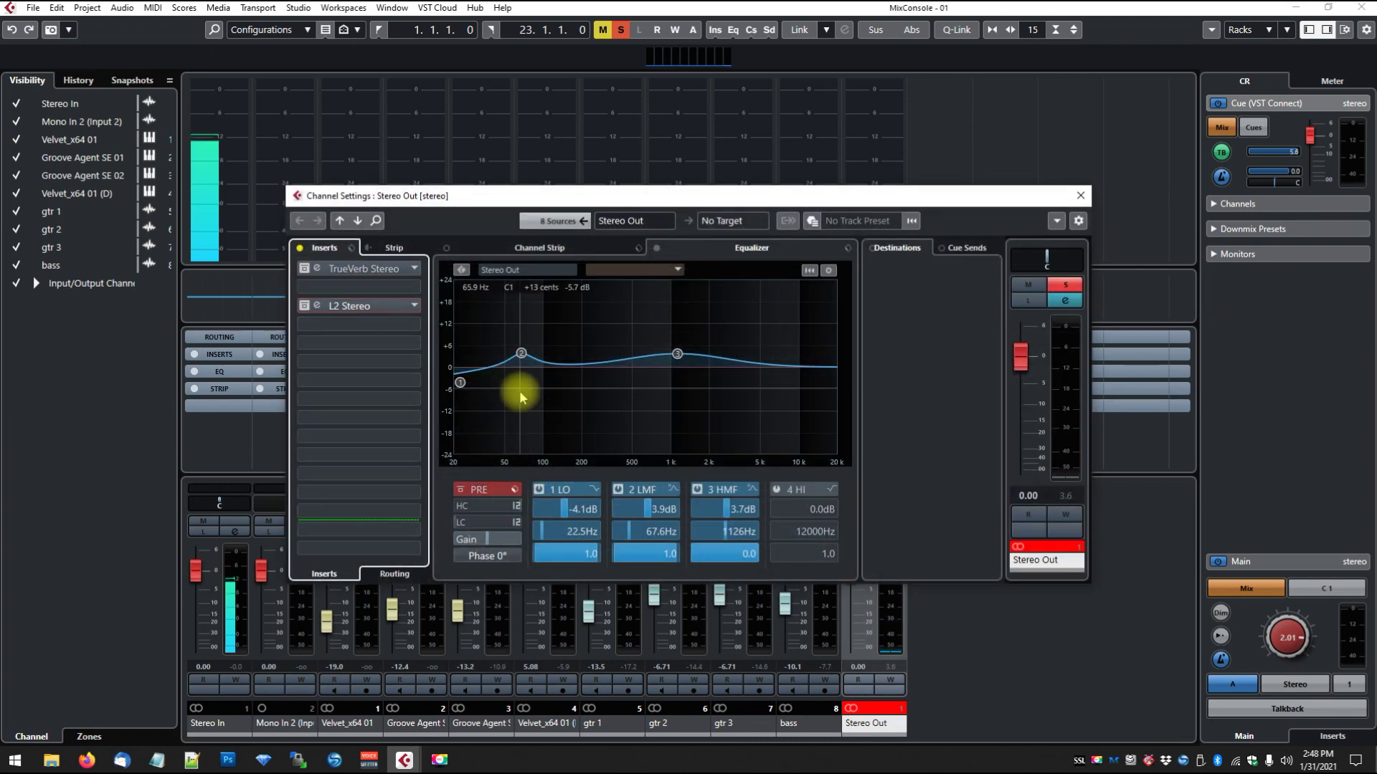
{"action": "left_click", "coordinate": [538, 489]}
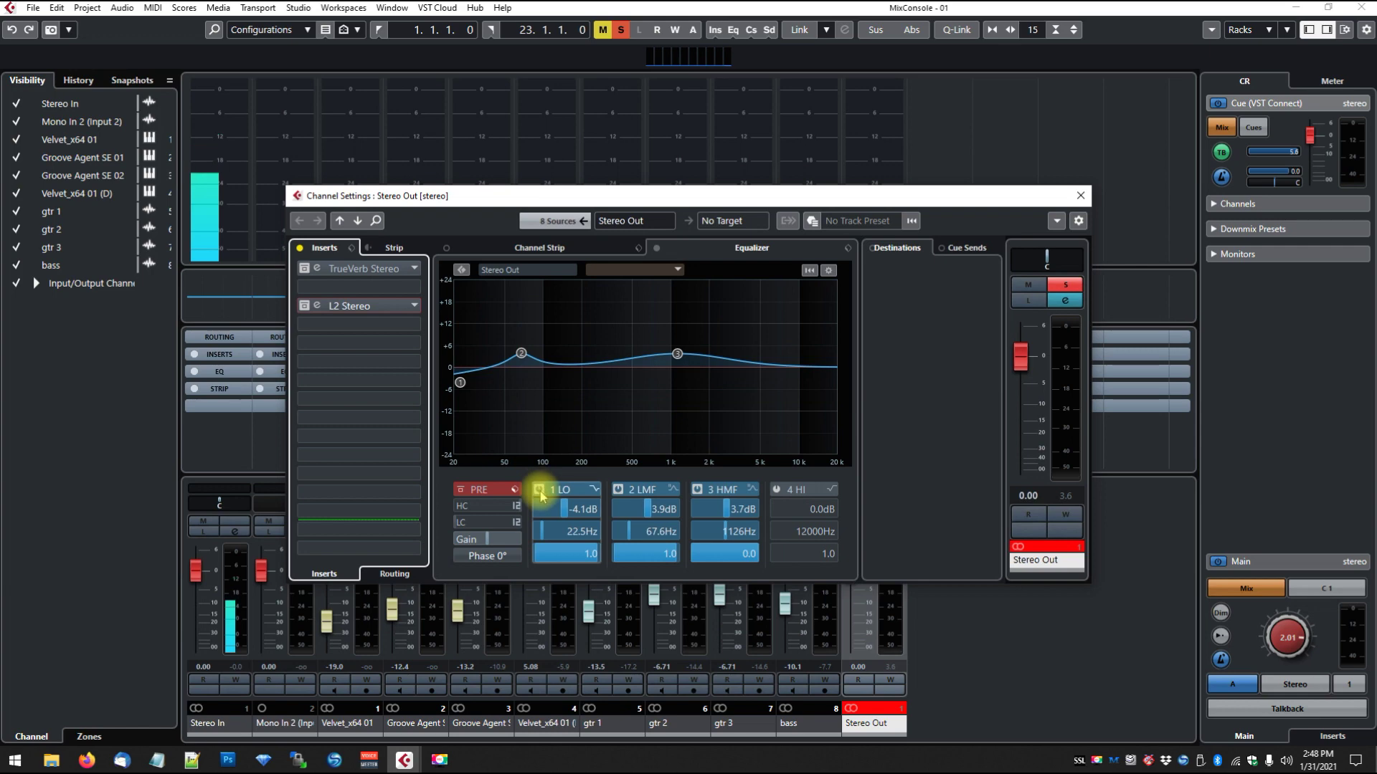
{"action": "left_click", "coordinate": [617, 489]}
{"action": "left_click", "coordinate": [696, 489]}
{"action": "key", "text": "Escape"}
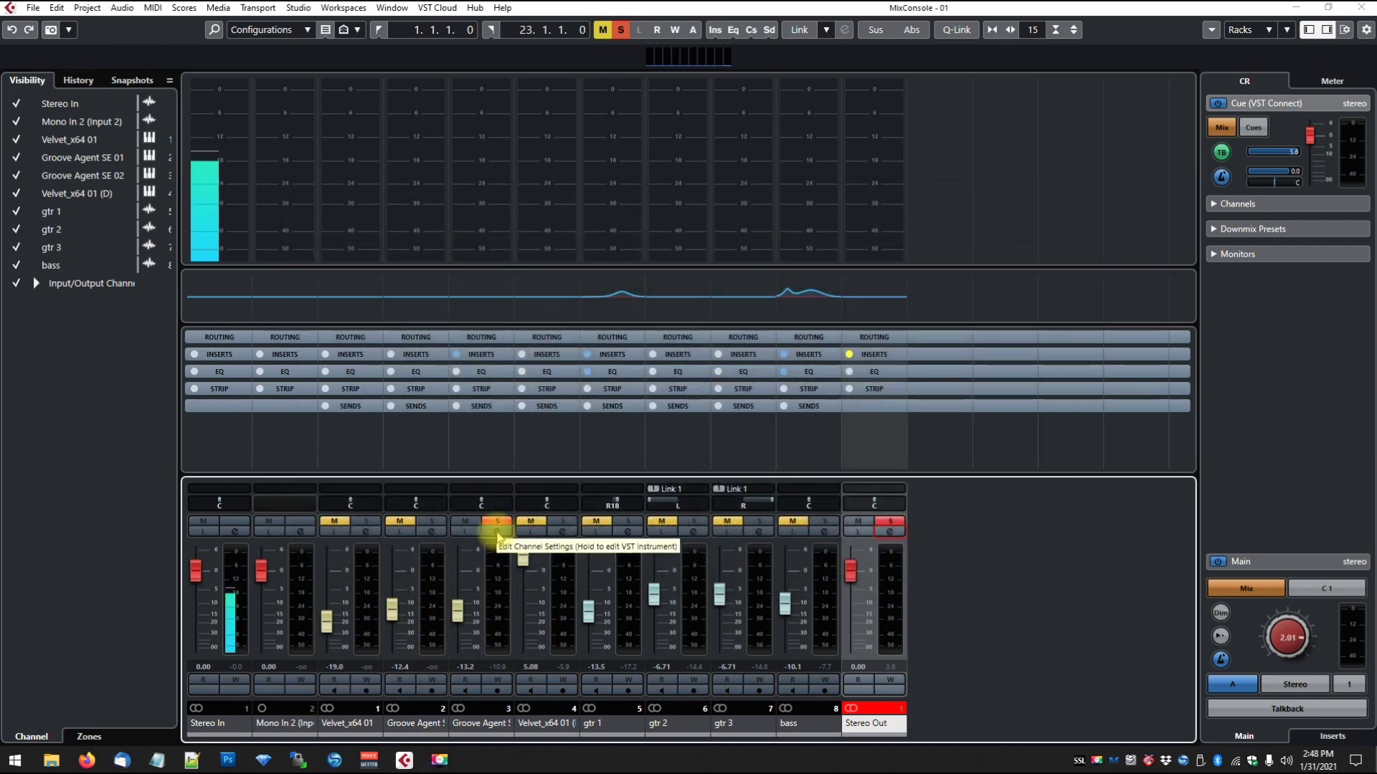
Step: Bypass the drums' REVerence reverb and raise Groove Agent SE 02 from -13.2 to -6.02
{"action": "left_click", "coordinate": [497, 531]}
{"action": "left_click", "coordinate": [178, 332]}
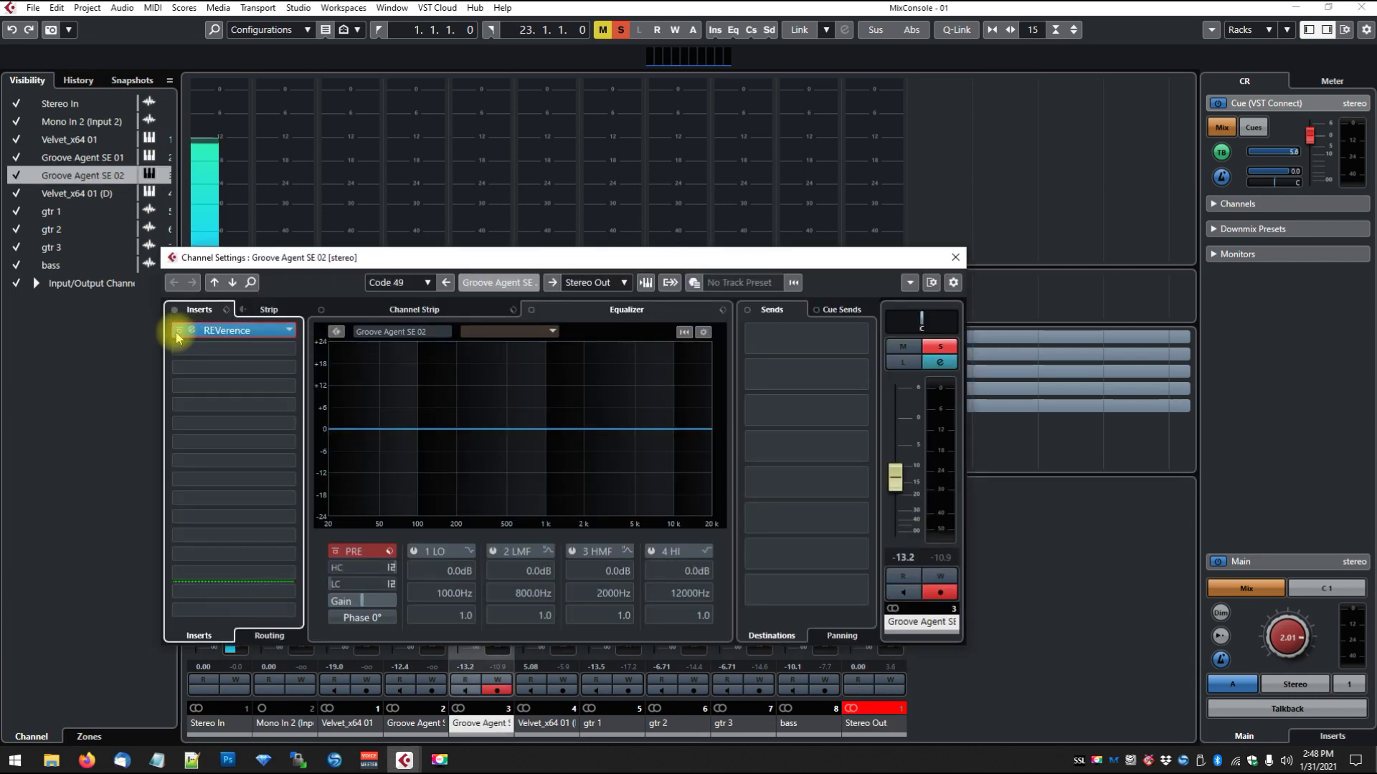
{"action": "left_click", "coordinate": [955, 258]}
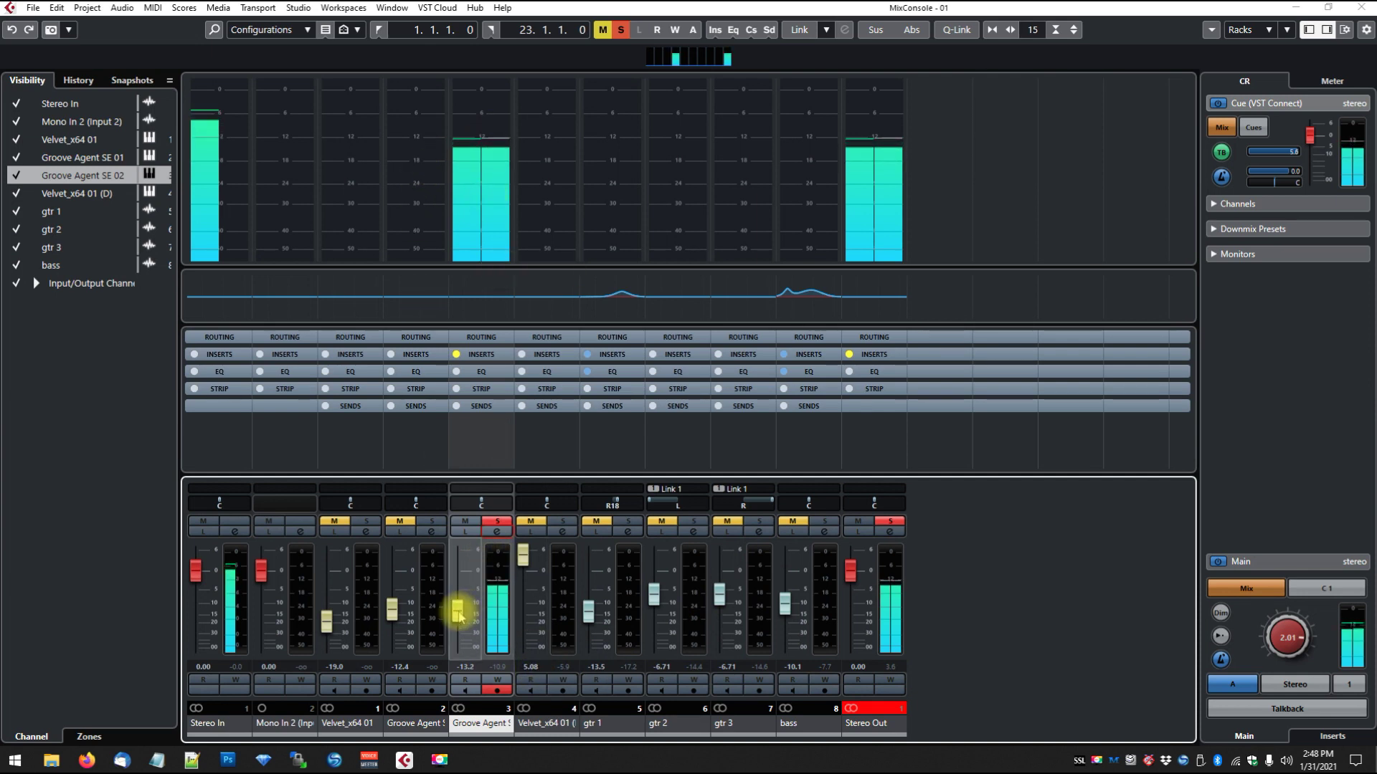
{"action": "left_click_drag", "start_coordinate": [458, 611], "coordinate": [460, 597]}
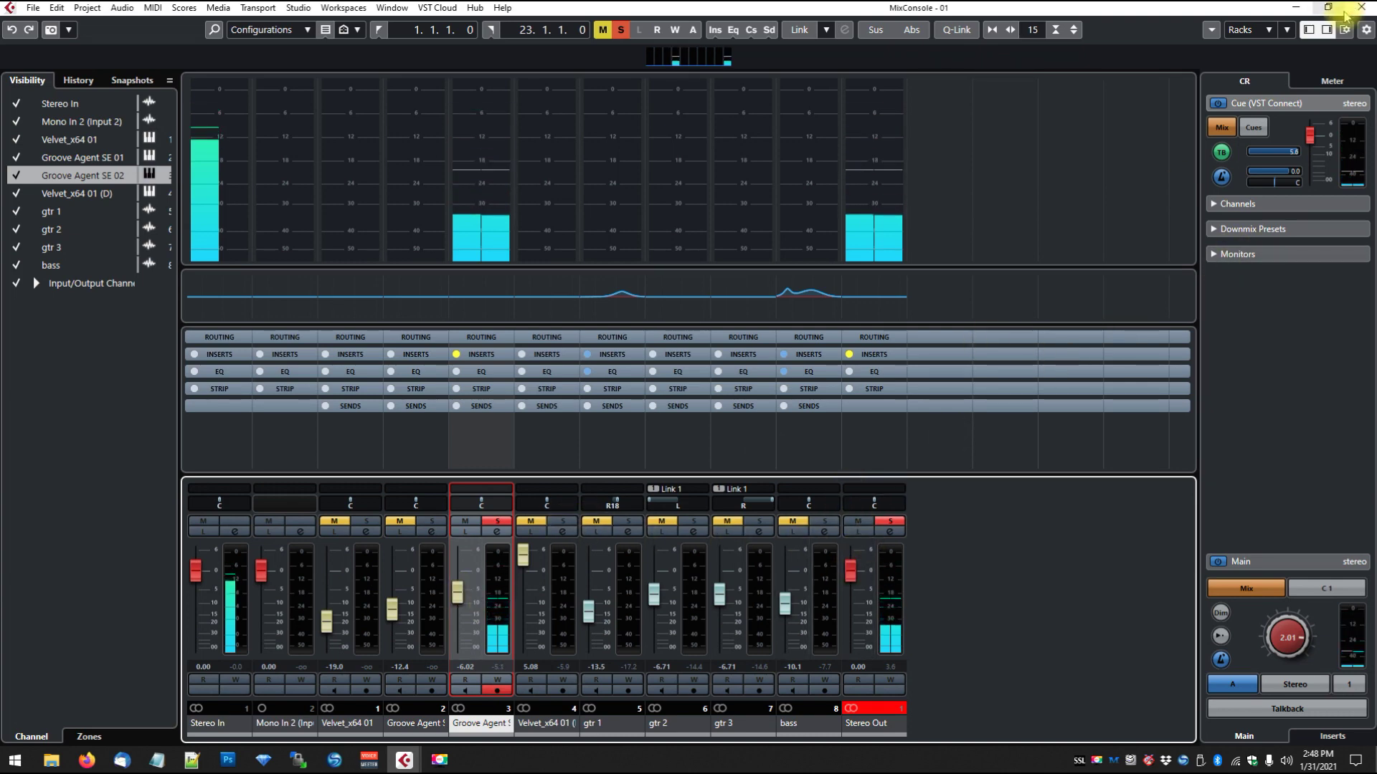
{"action": "key", "text": "F3"}
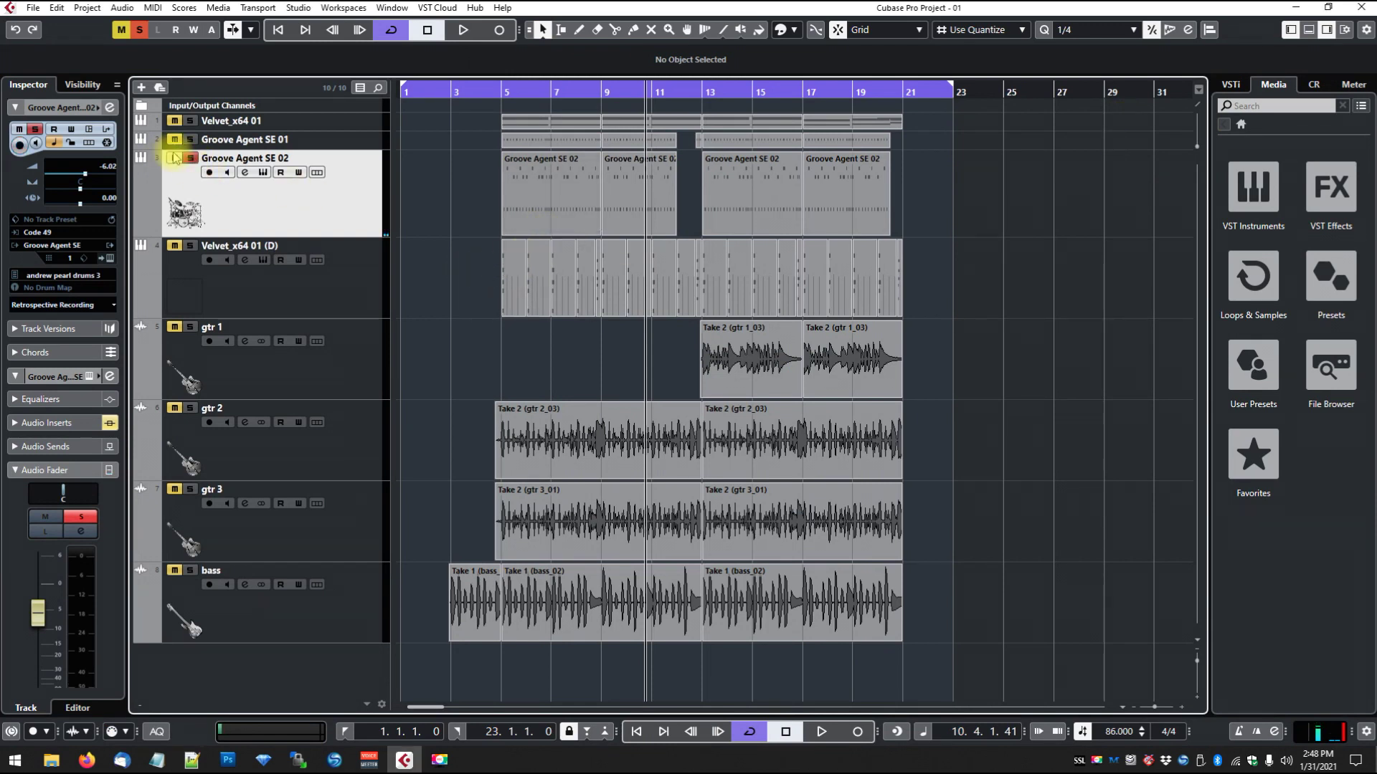
Step: Start an Audio Mixdown export named drum, as a 24 bit Wave file
{"action": "left_click", "coordinate": [33, 8]}
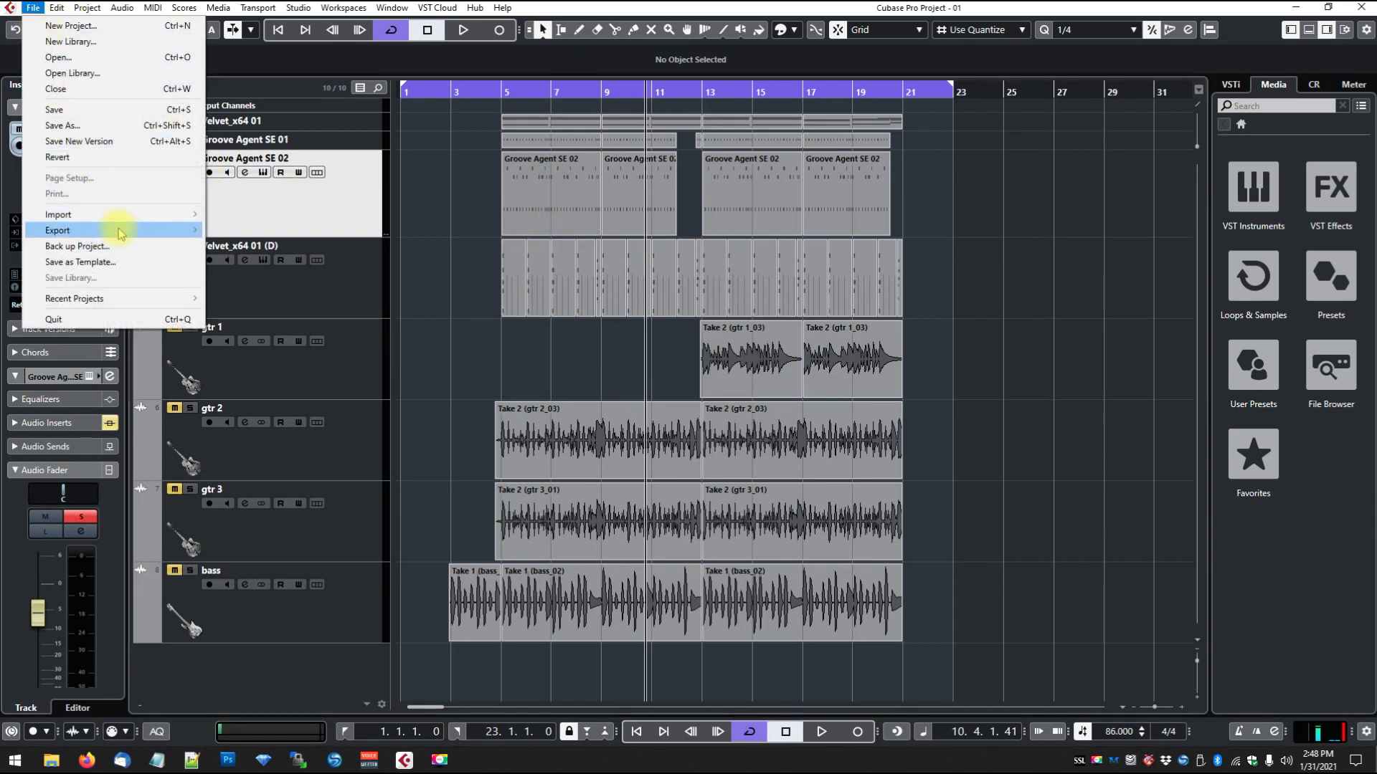
{"action": "mouse_move", "coordinate": [114, 230]}
{"action": "left_click", "coordinate": [256, 232]}
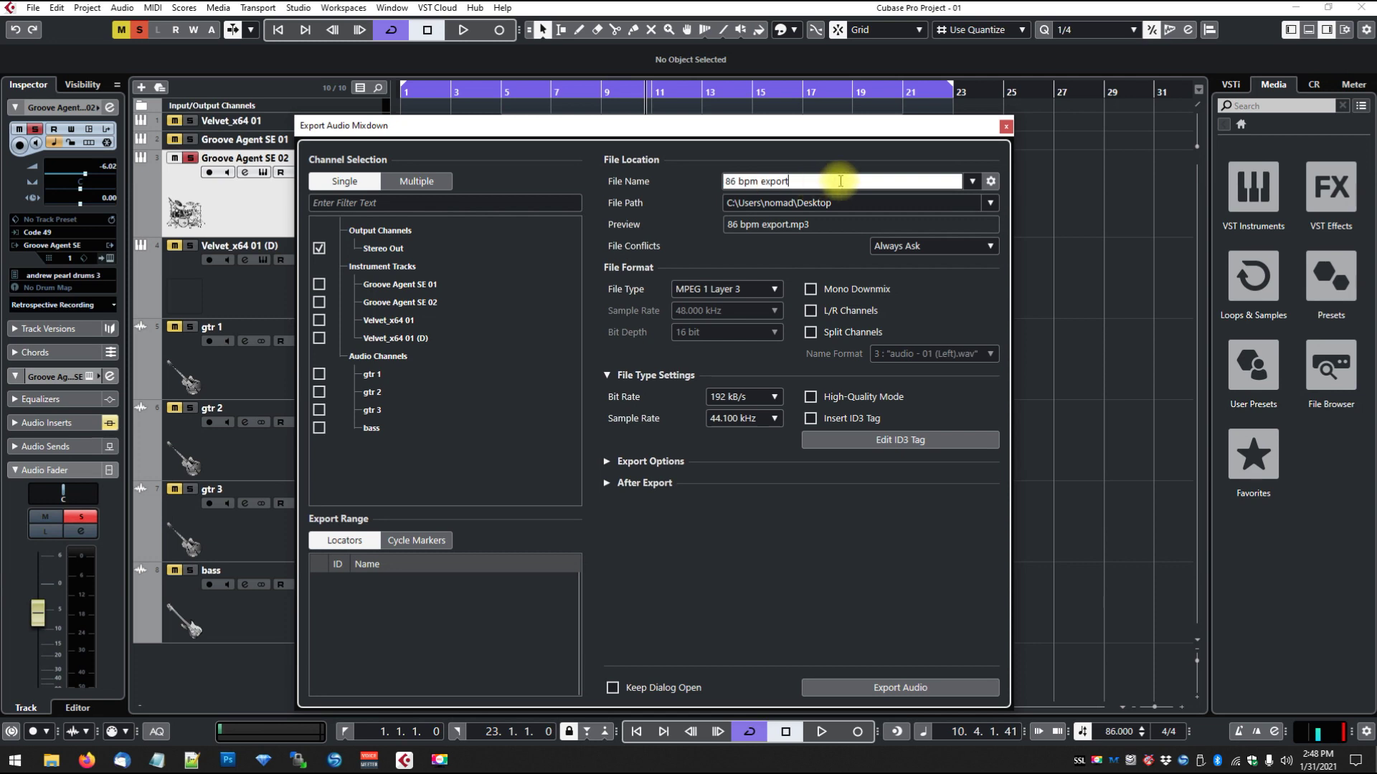
{"action": "type", "text": "drum-track-86bpm"}
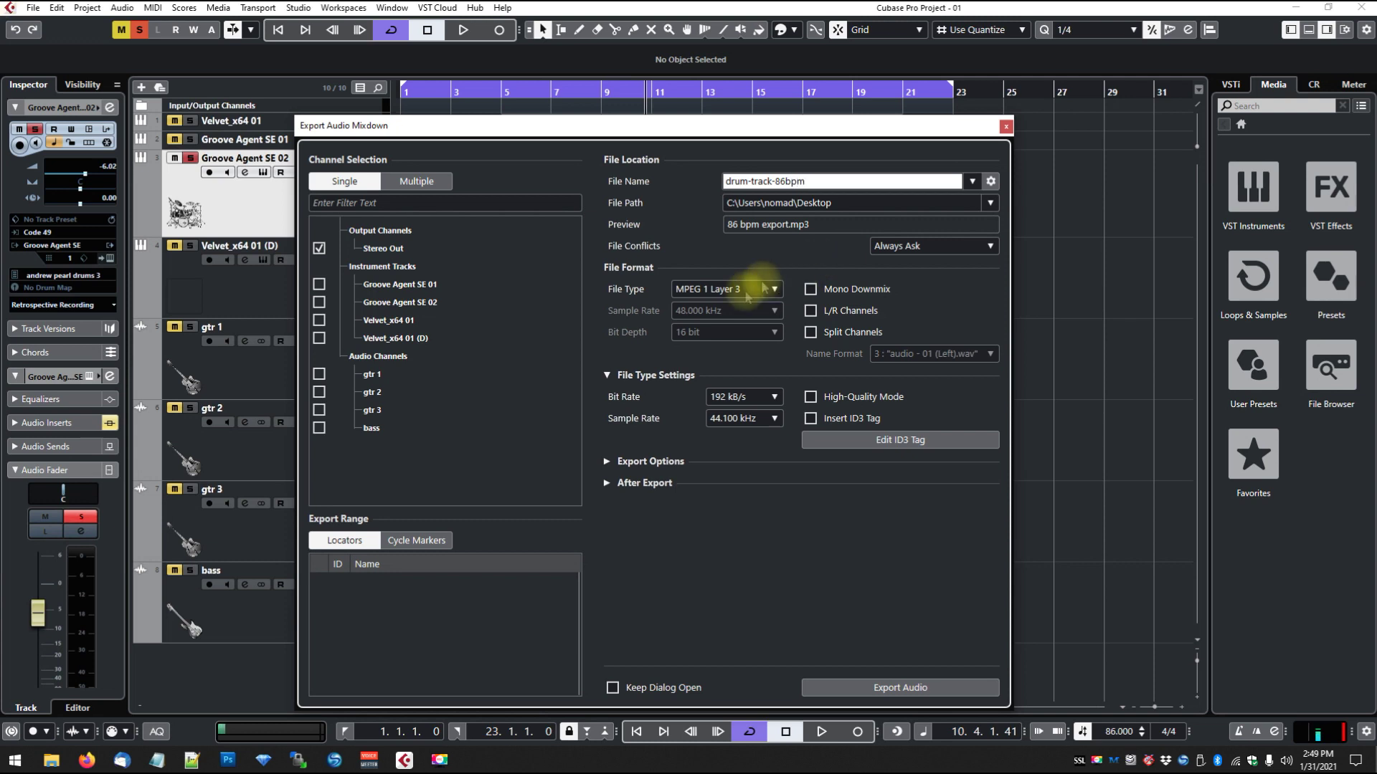
{"action": "left_click", "coordinate": [714, 289]}
{"action": "left_click", "coordinate": [711, 309]}
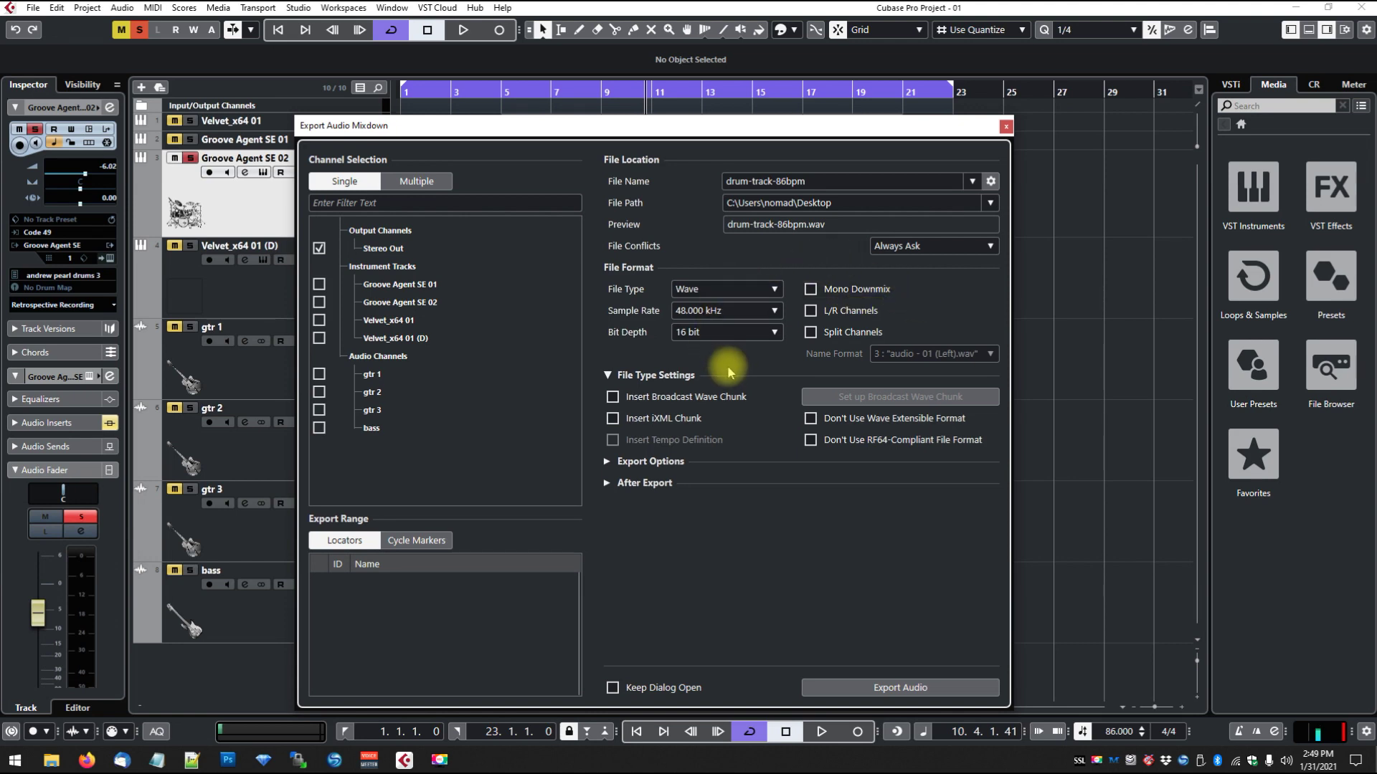
{"action": "left_click", "coordinate": [721, 332]}
{"action": "left_click", "coordinate": [713, 384]}
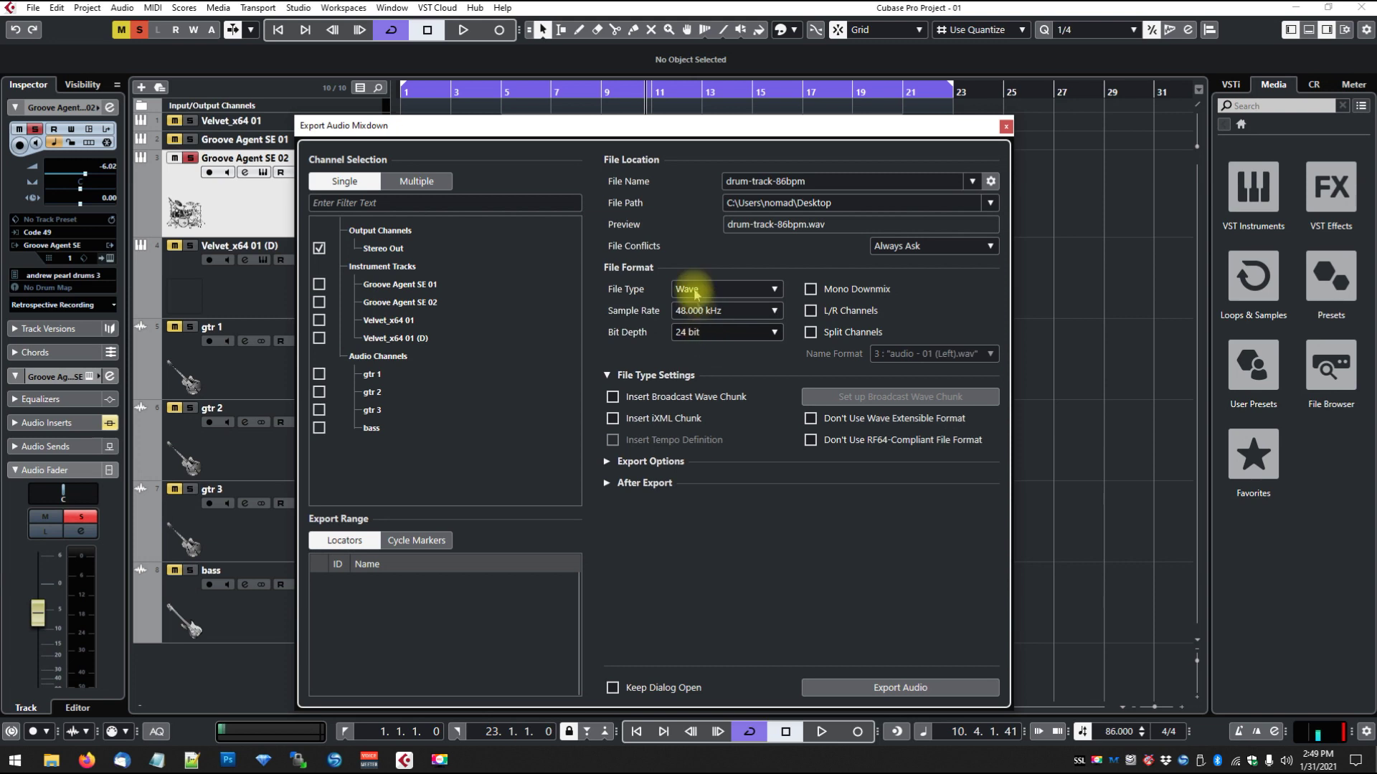
Step: Set the export path to Desktop > Stems 86bpm and export drum-track-86bpm.wav
{"action": "left_click", "coordinate": [992, 206]}
{"action": "left_click", "coordinate": [1000, 207]}
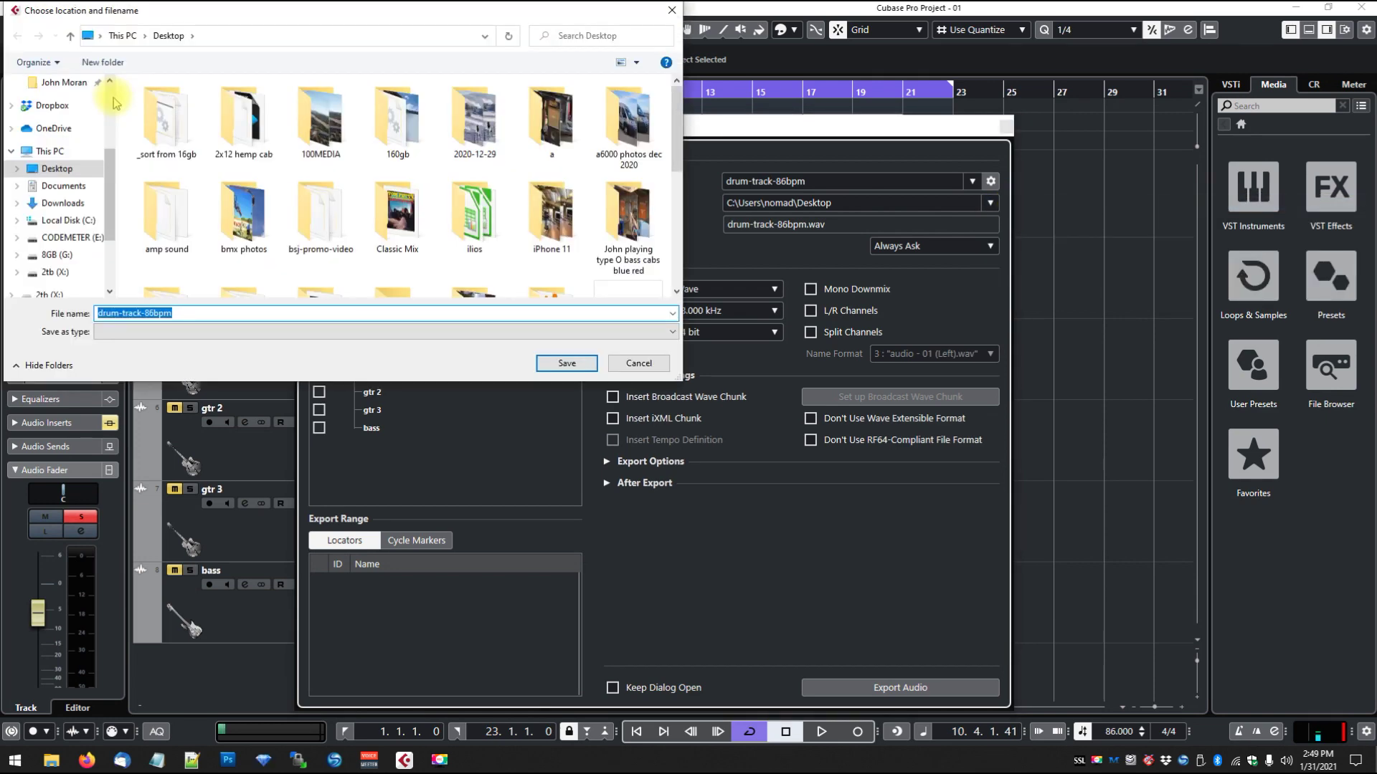
{"action": "scroll", "coordinate": [115, 103], "scroll_direction": "up", "scroll_amount": 3}
{"action": "left_click", "coordinate": [71, 113]}
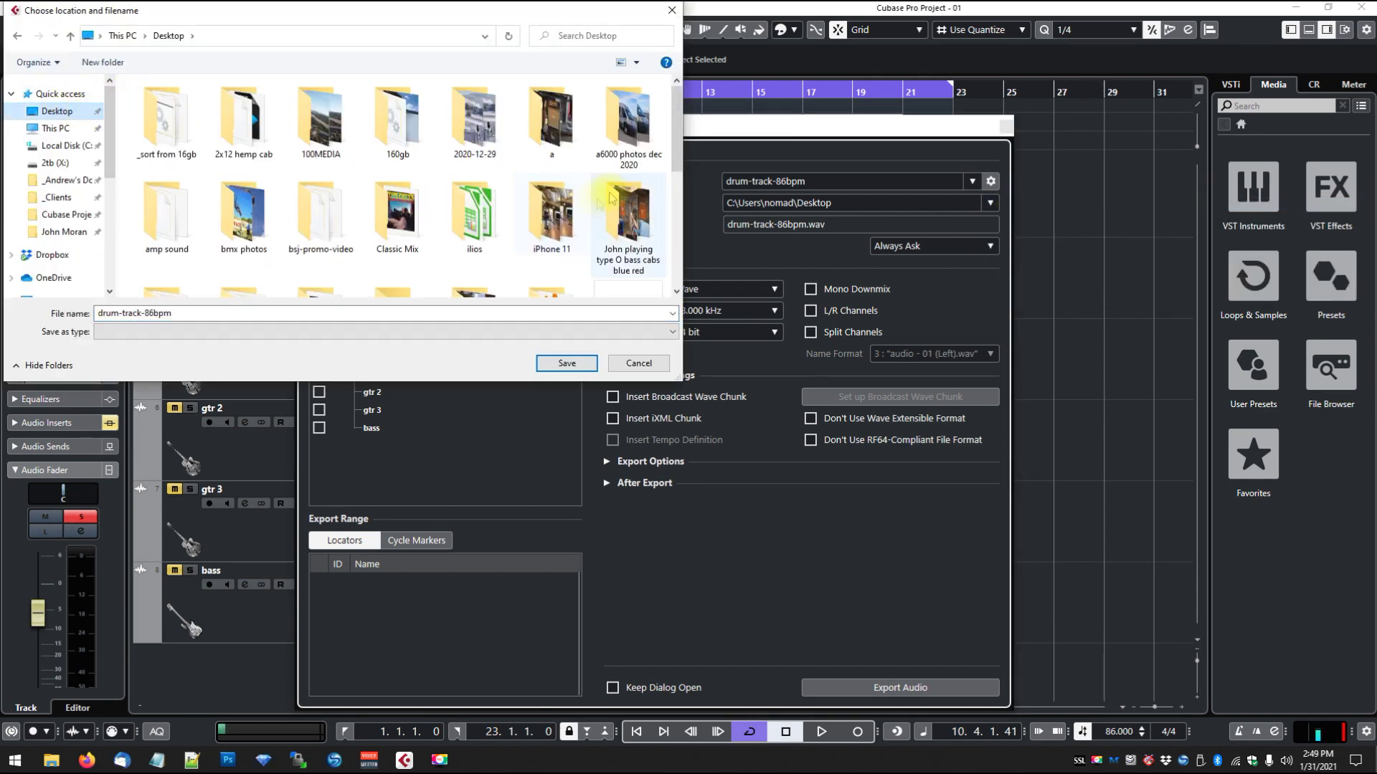
{"action": "left_click_drag", "start_coordinate": [676, 136], "coordinate": [677, 208]}
{"action": "left_click", "coordinate": [403, 139]}
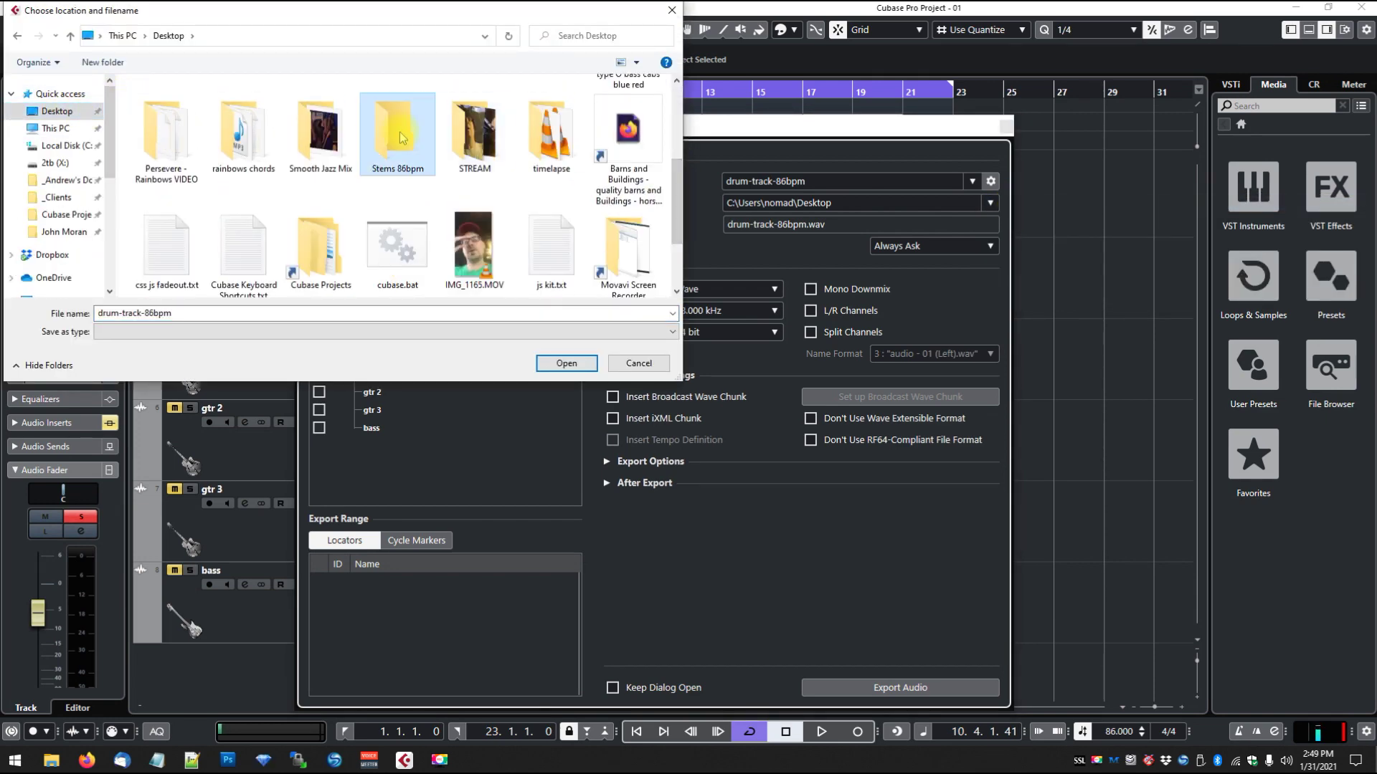
{"action": "left_click", "coordinate": [566, 363]}
{"action": "left_click", "coordinate": [566, 363]}
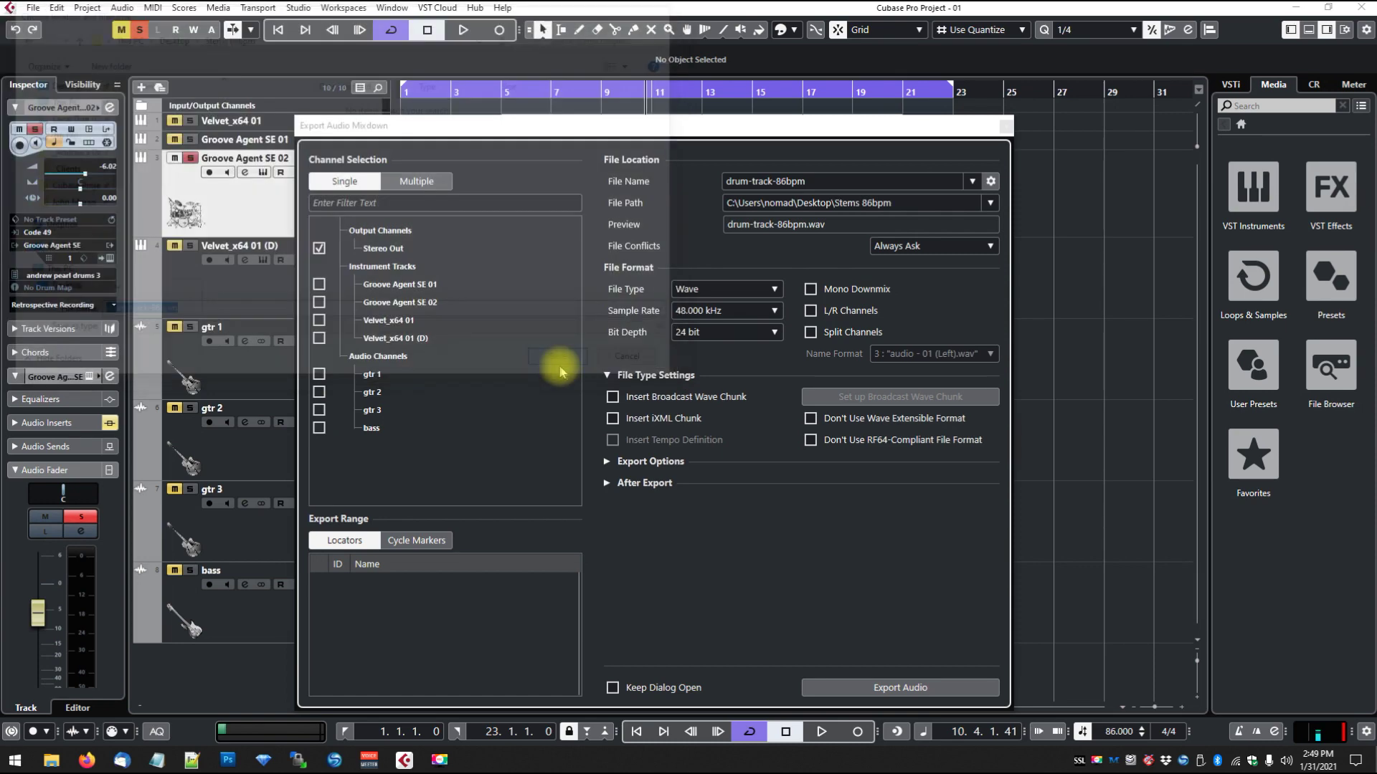
{"action": "left_click", "coordinate": [887, 688]}
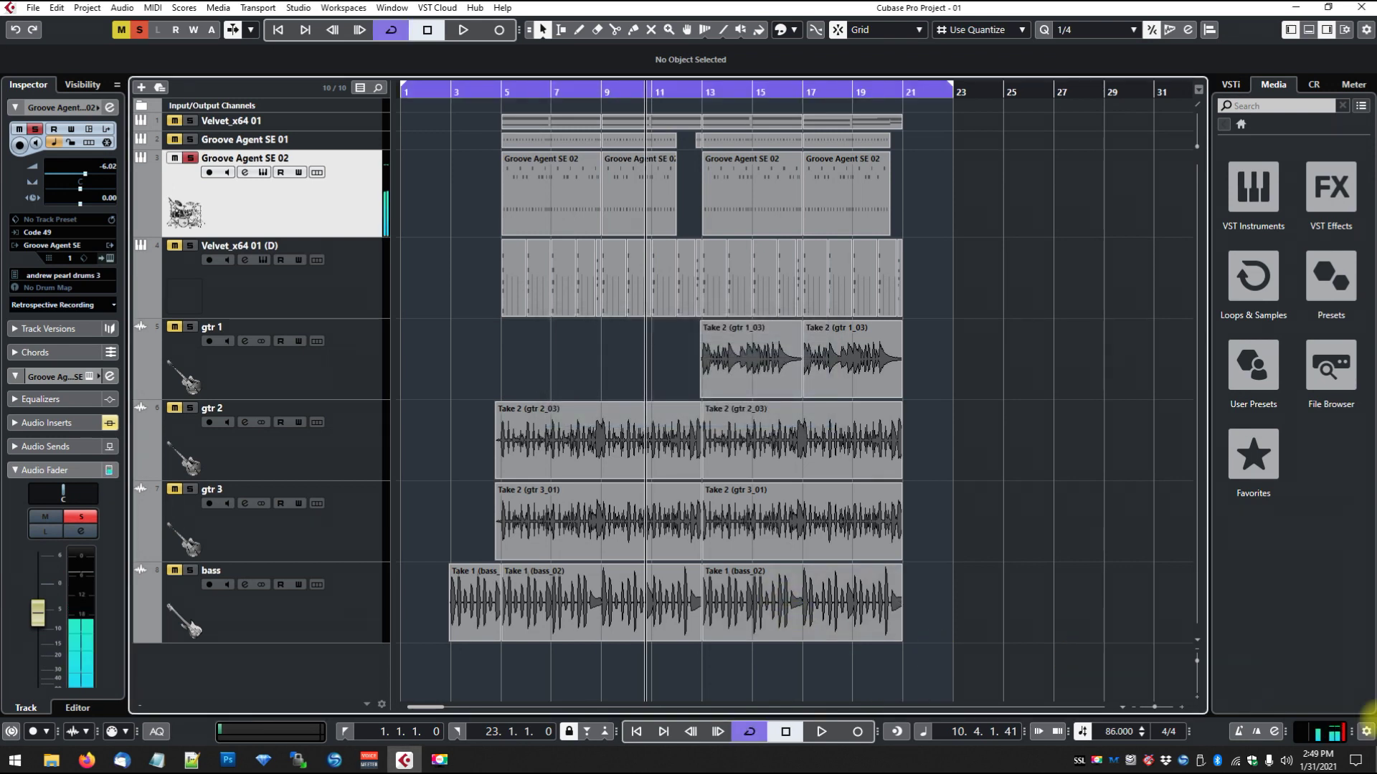
Step: Open the Stems 86bpm folder on the desktop to confirm the WAV file is there
{"action": "left_click", "coordinate": [1366, 762]}
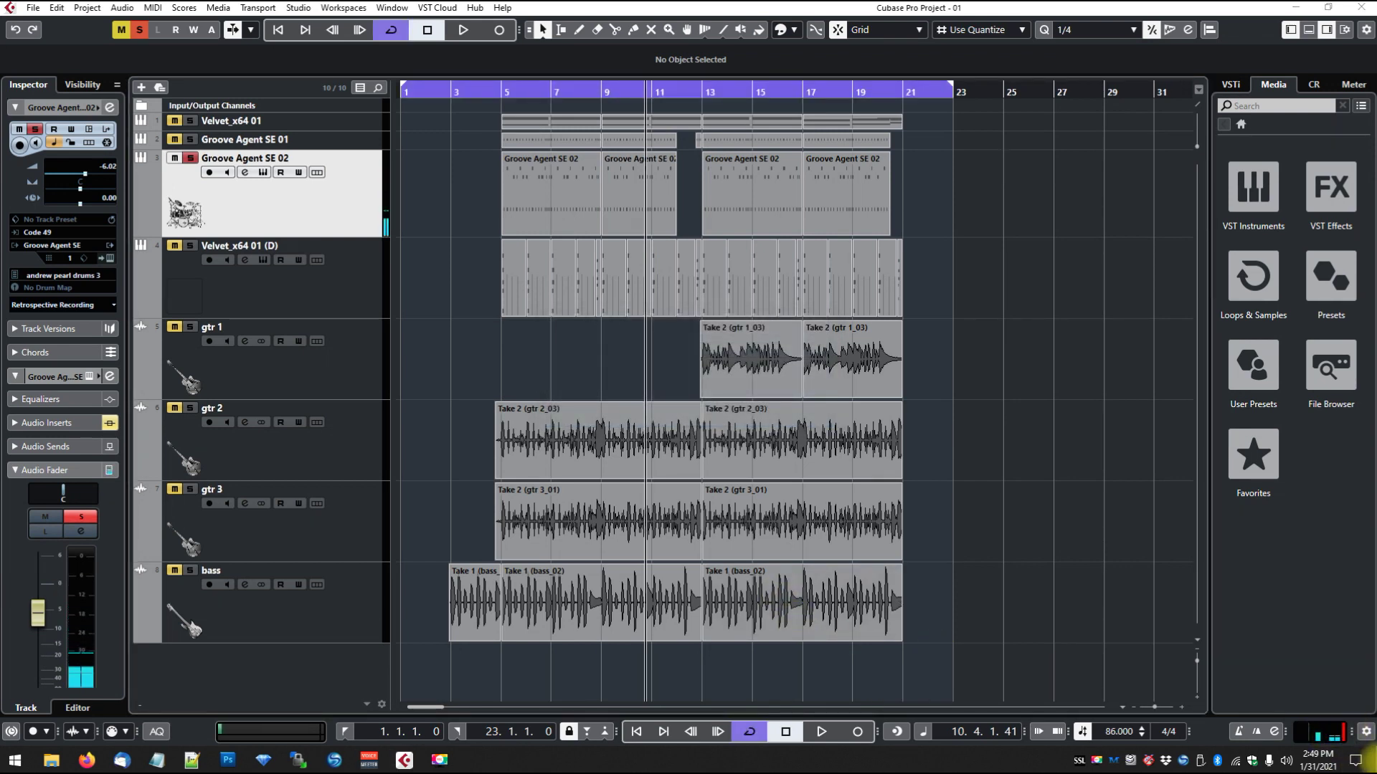
{"action": "left_click", "coordinate": [244, 456]}
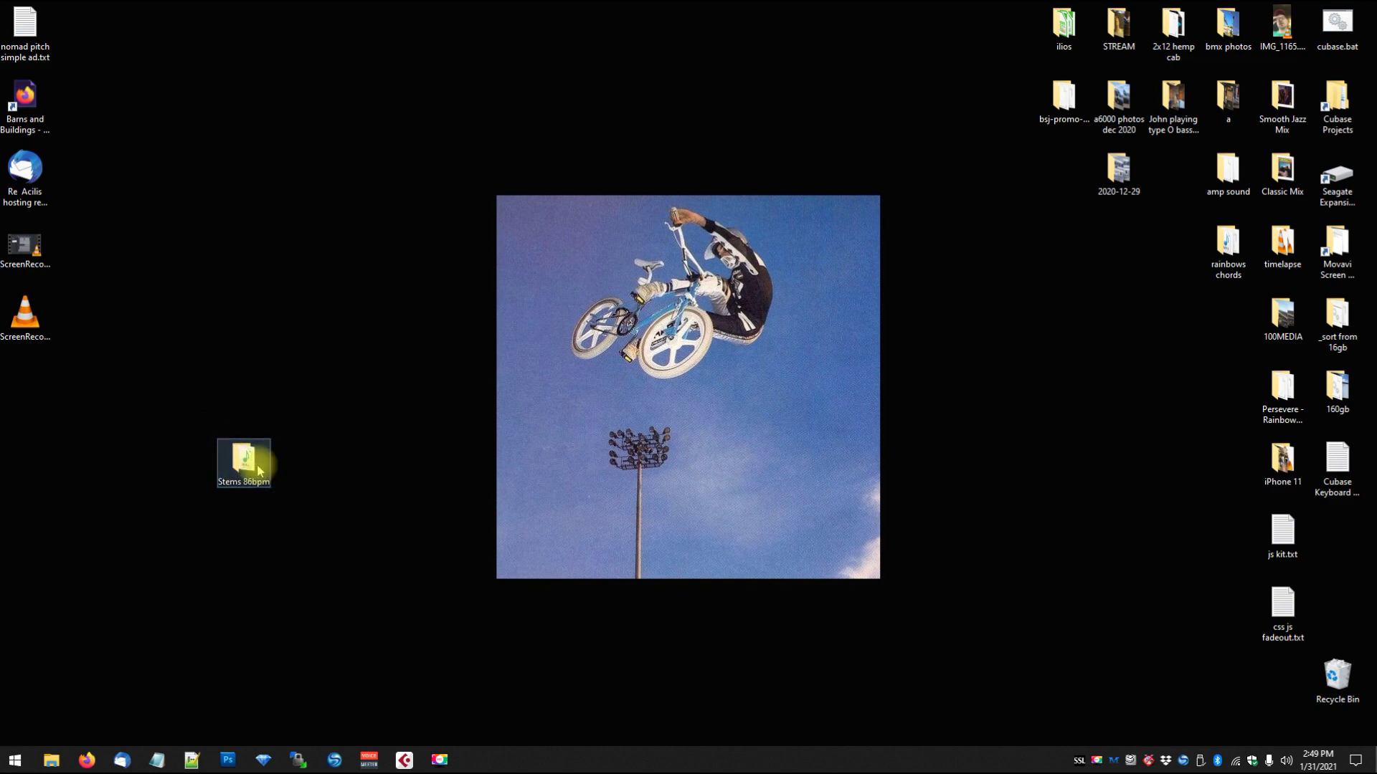
{"action": "double_click", "coordinate": [259, 471]}
{"action": "left_click_drag", "start_coordinate": [660, 163], "coordinate": [738, 160]}
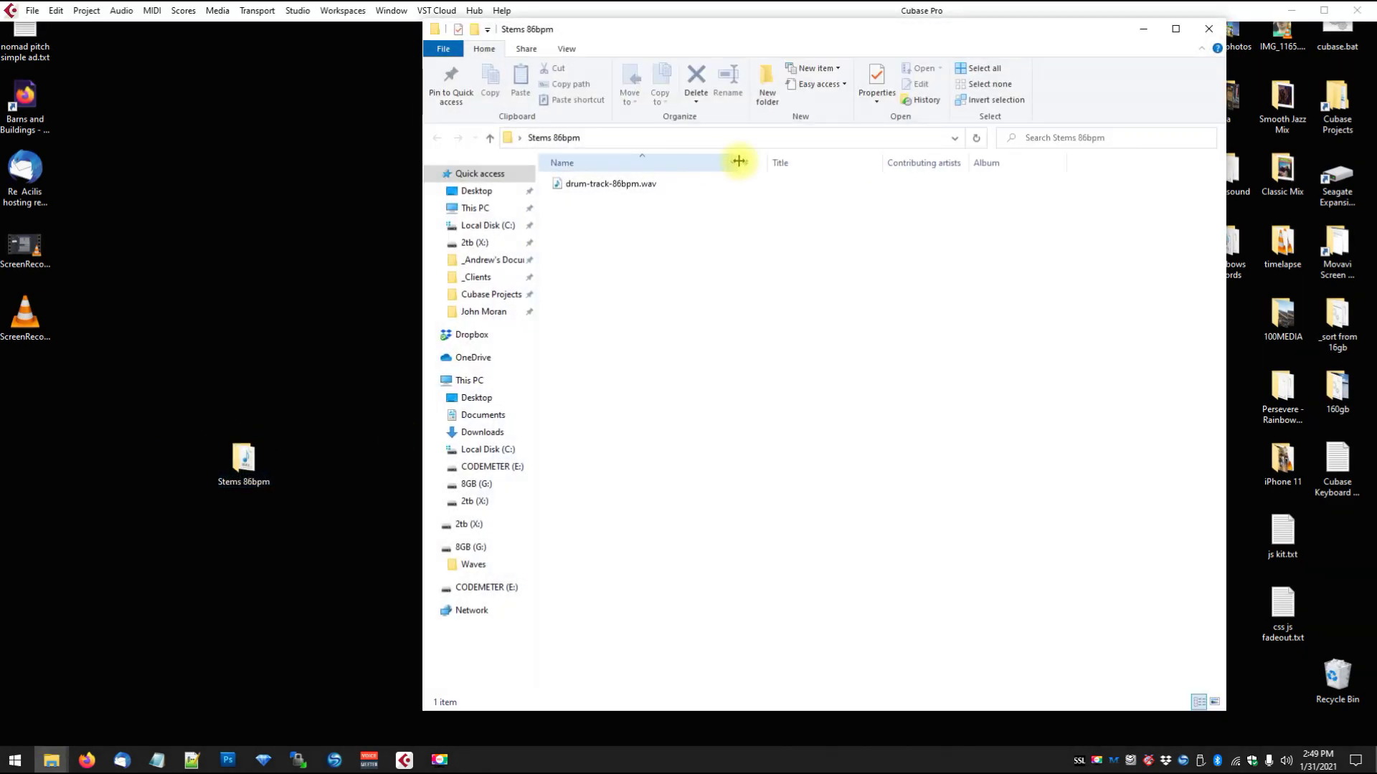
{"action": "key", "text": "alt+Tab"}
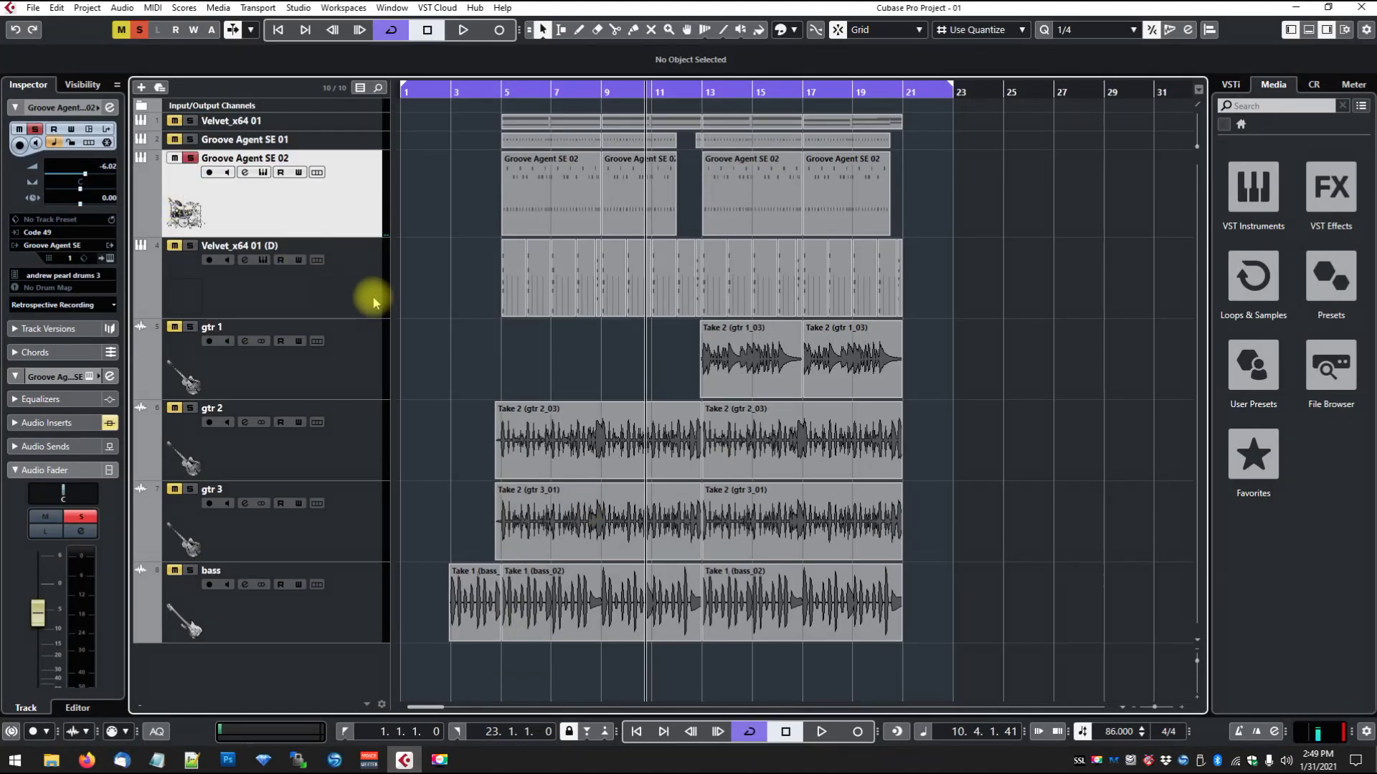
Step: Select and solo the Velvet_x64 01 (D) track, then play from bar 5
{"action": "left_click", "coordinate": [350, 301]}
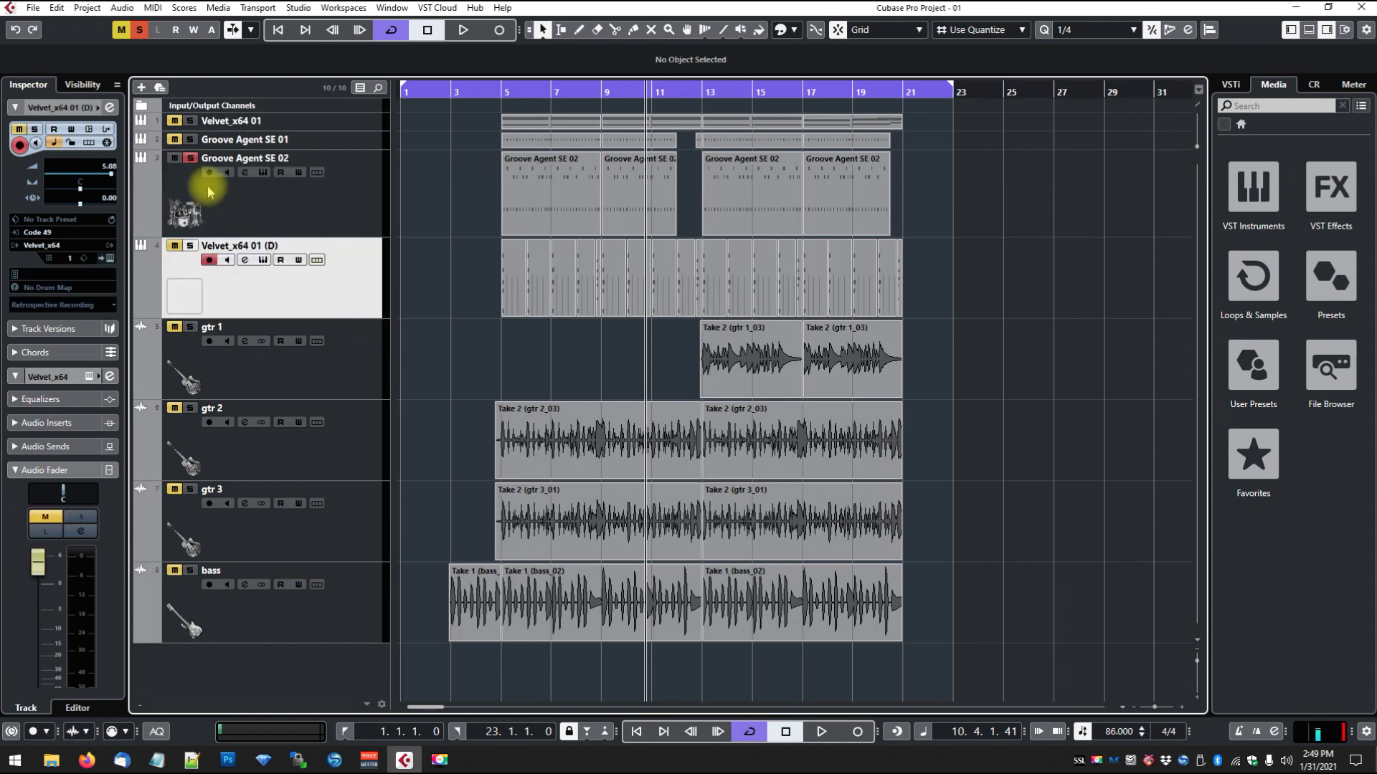
{"action": "left_click", "coordinate": [190, 245]}
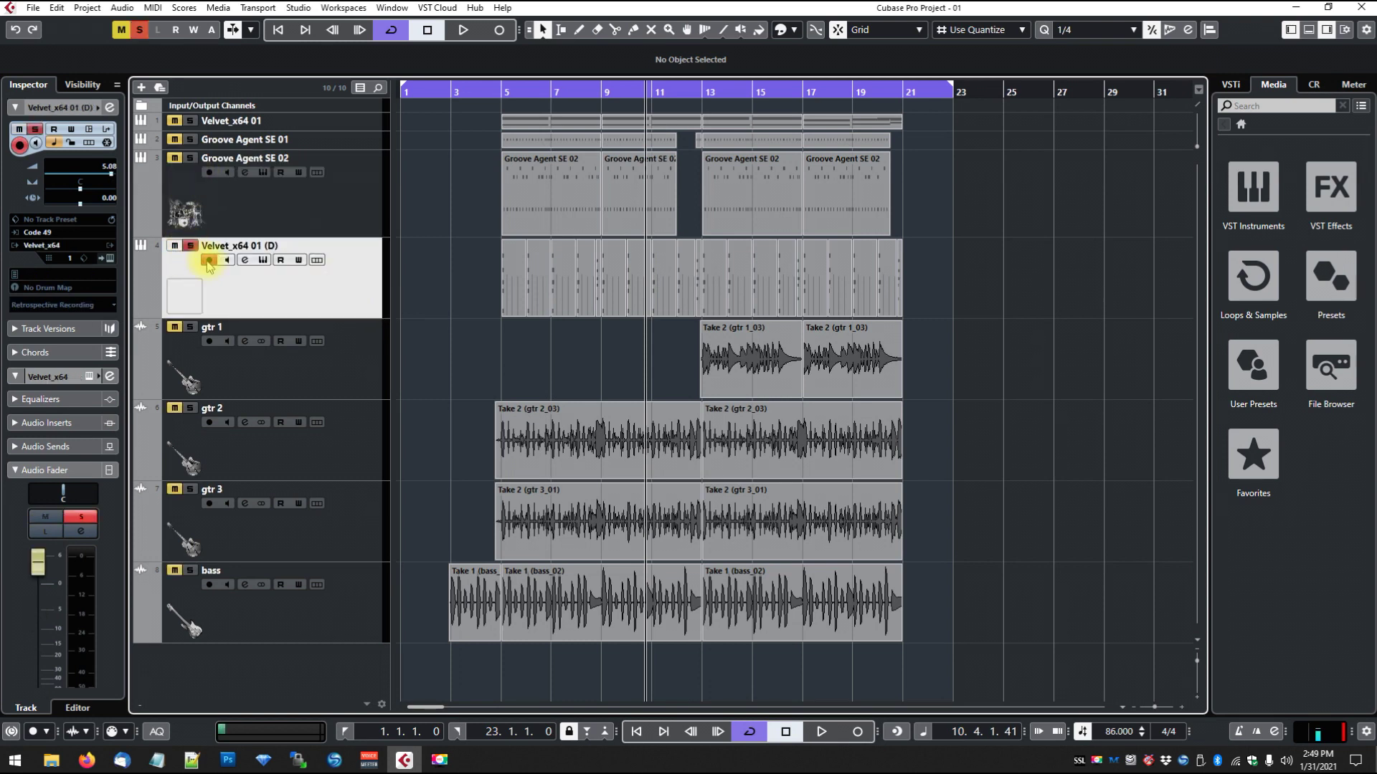
{"action": "left_click", "coordinate": [504, 93]}
{"action": "key", "text": "space"}
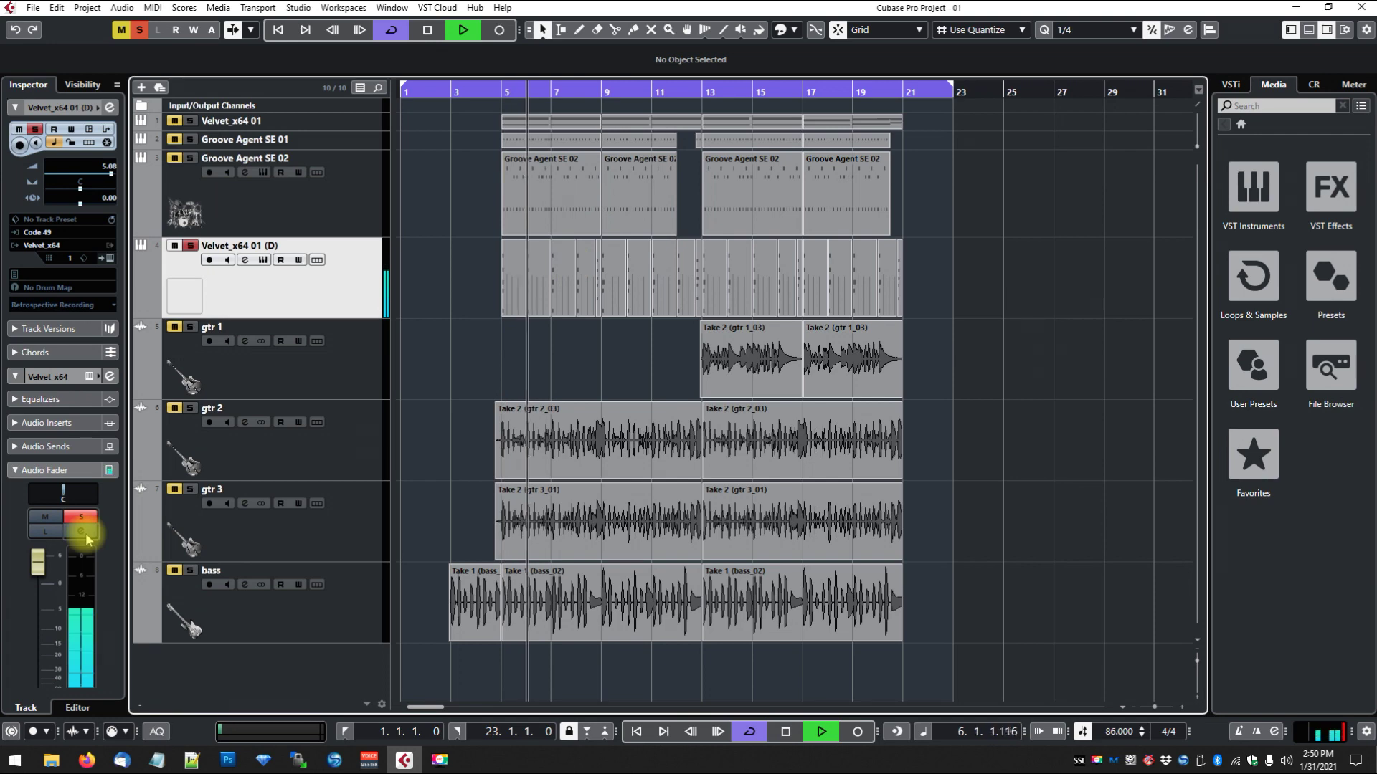
Step: Raise Velvet_x64 01 (D) from 5.08 to 6.02 in the mixer and undo the accidental gtr 1 change
{"action": "key", "text": "F3"}
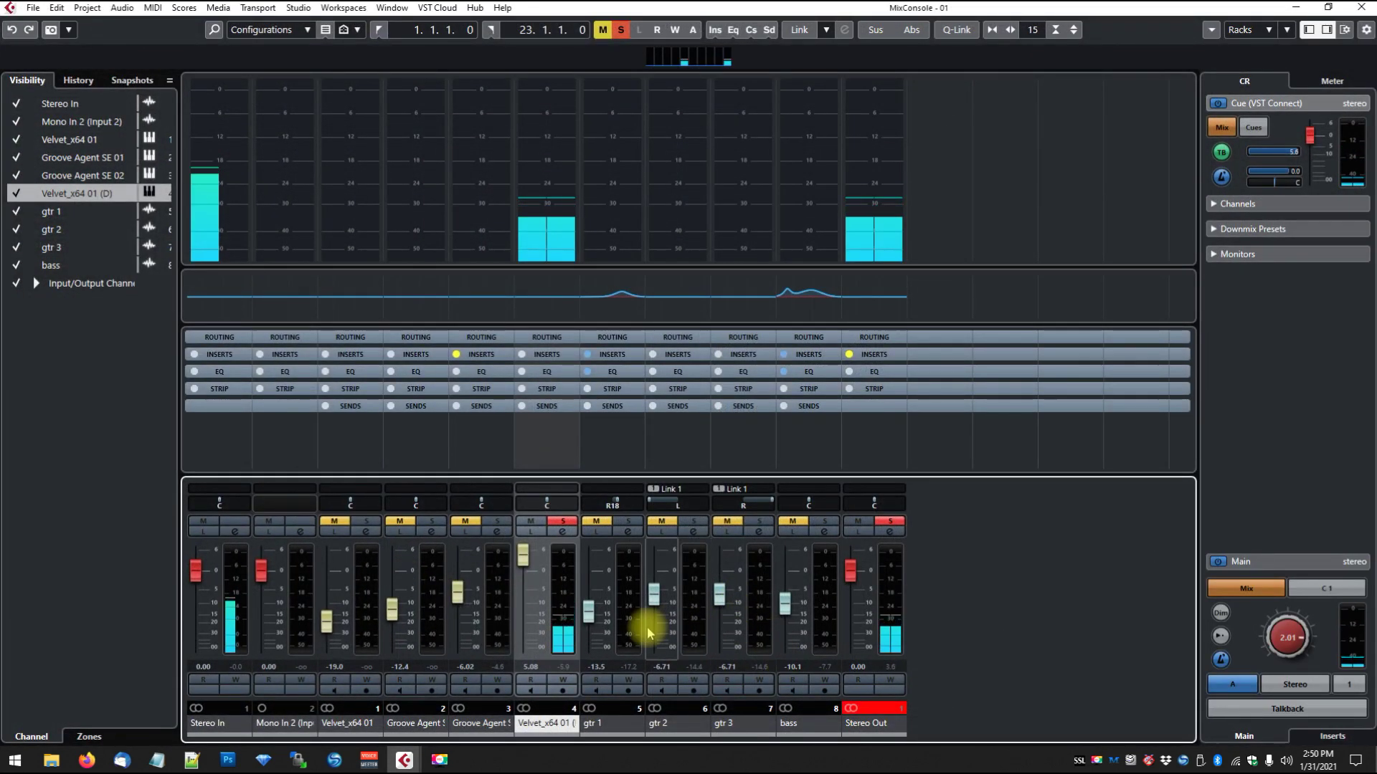
{"action": "left_click", "coordinate": [562, 532]}
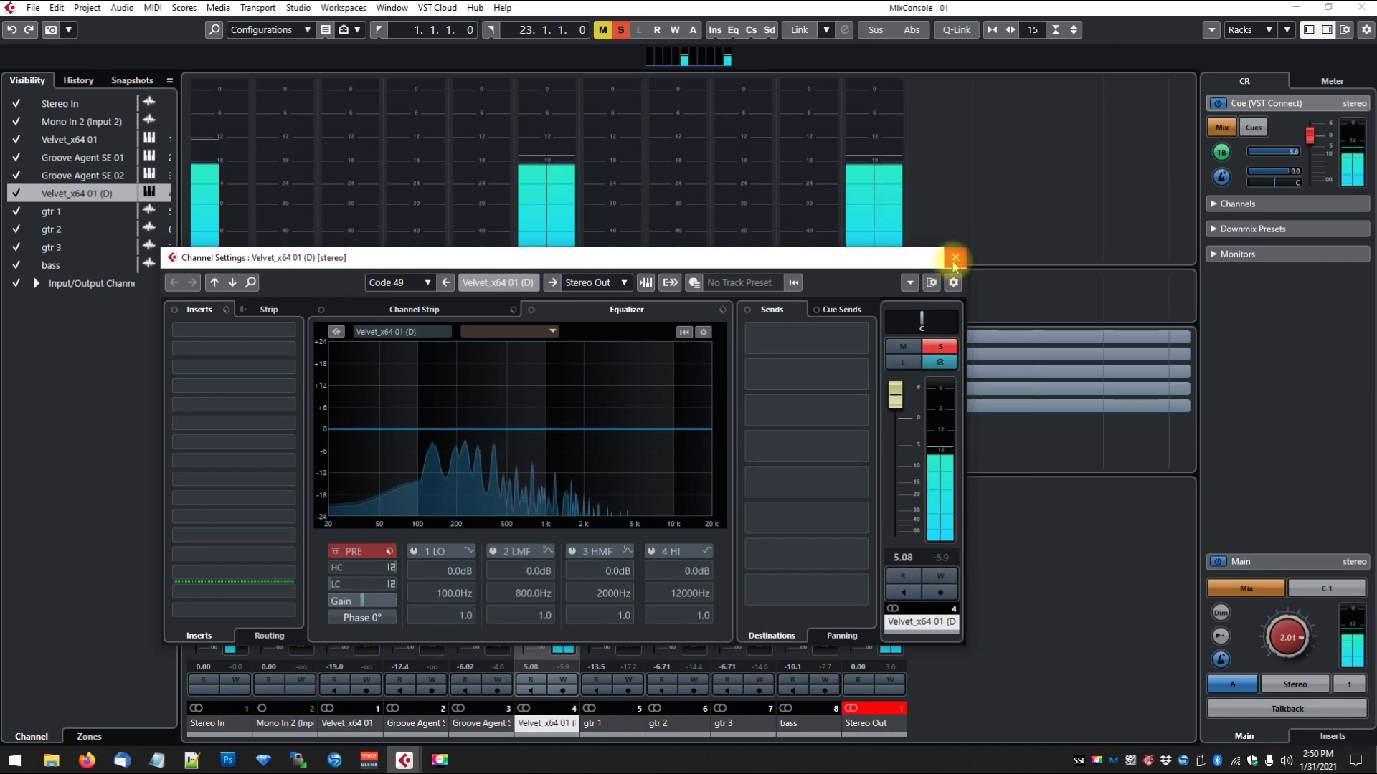
{"action": "left_click", "coordinate": [954, 262]}
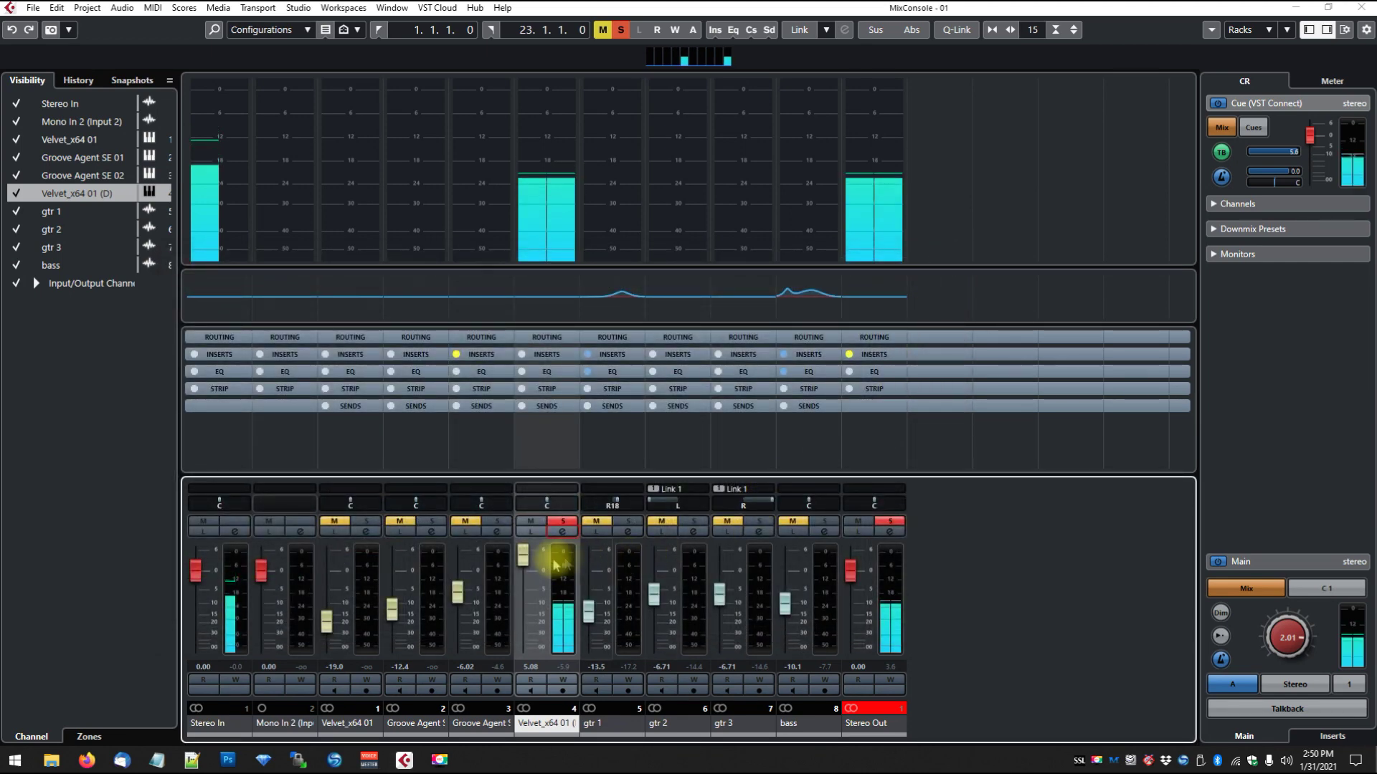
{"action": "left_click_drag", "start_coordinate": [525, 559], "coordinate": [524, 557]}
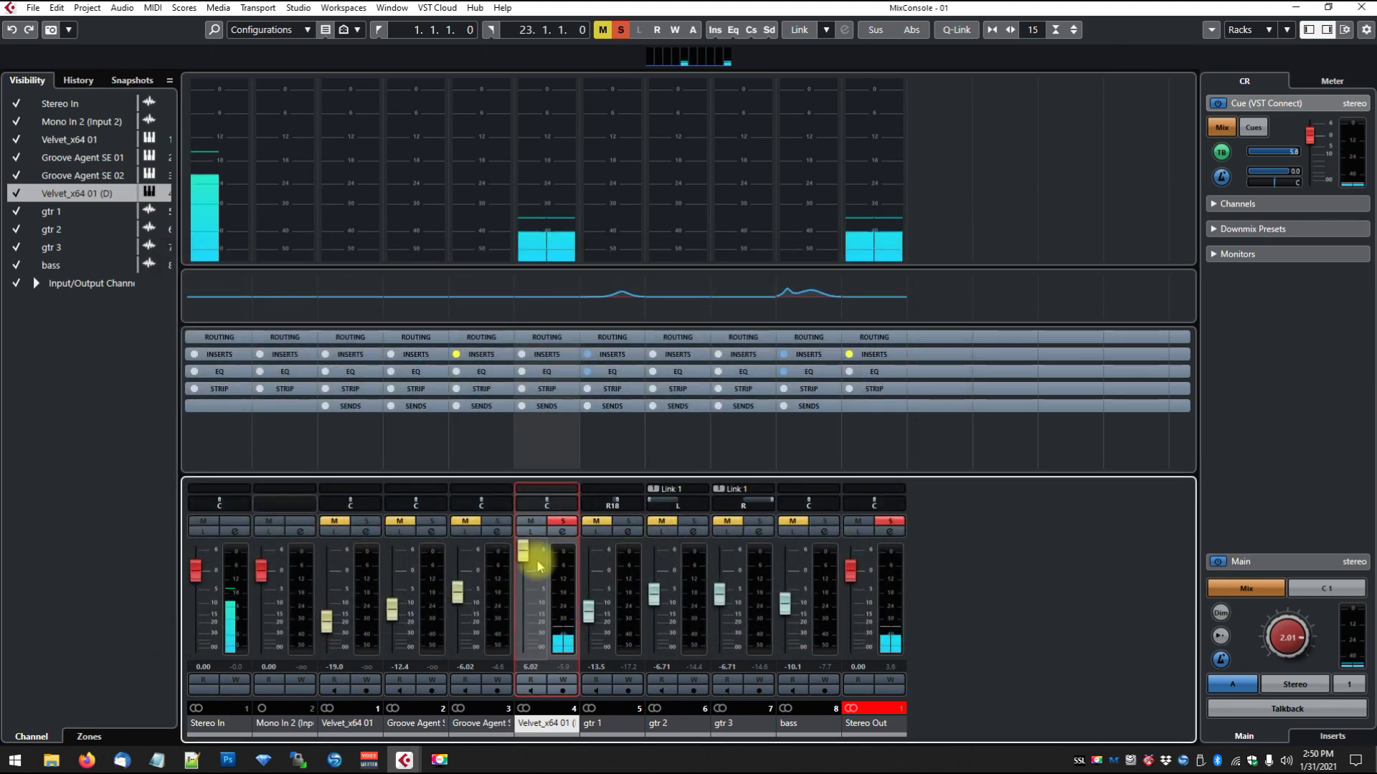
{"action": "key", "text": "F3"}
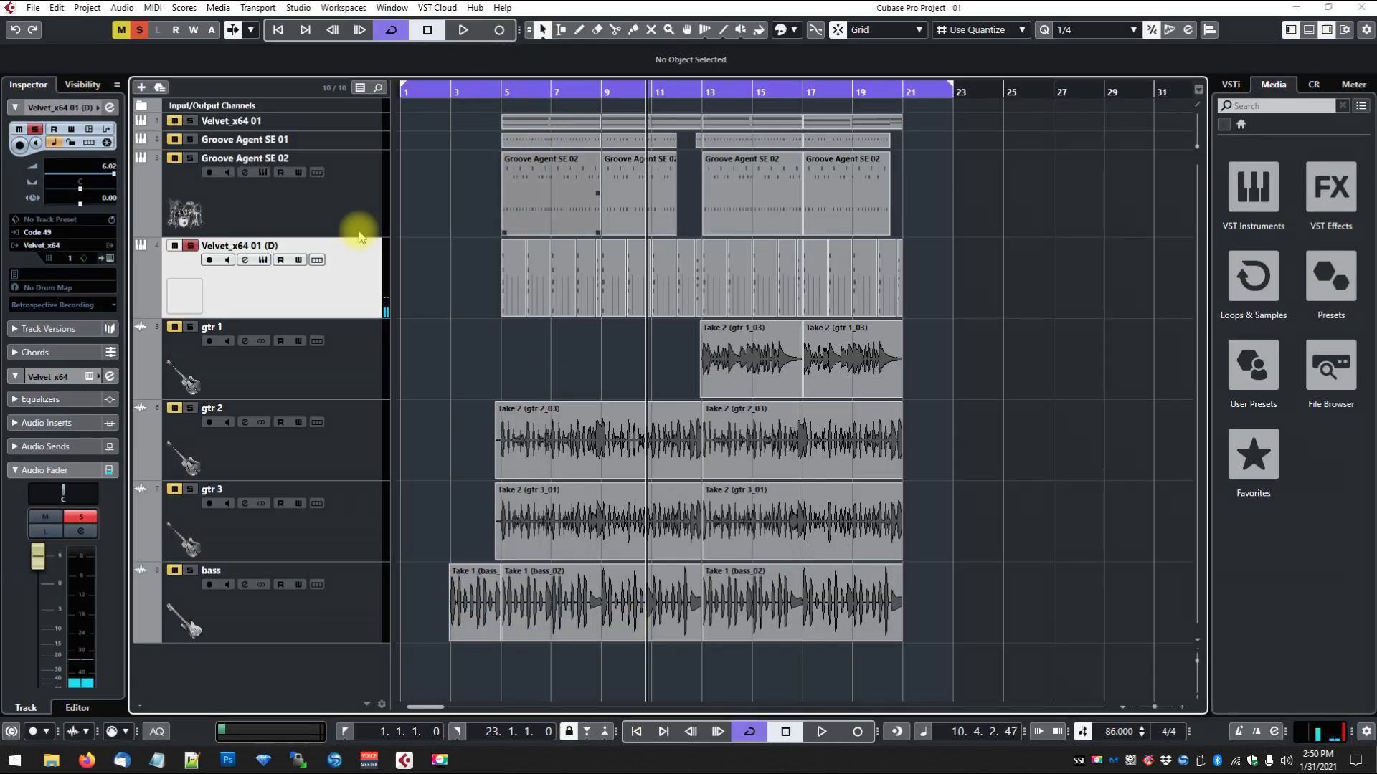
{"action": "left_click", "coordinate": [21, 31]}
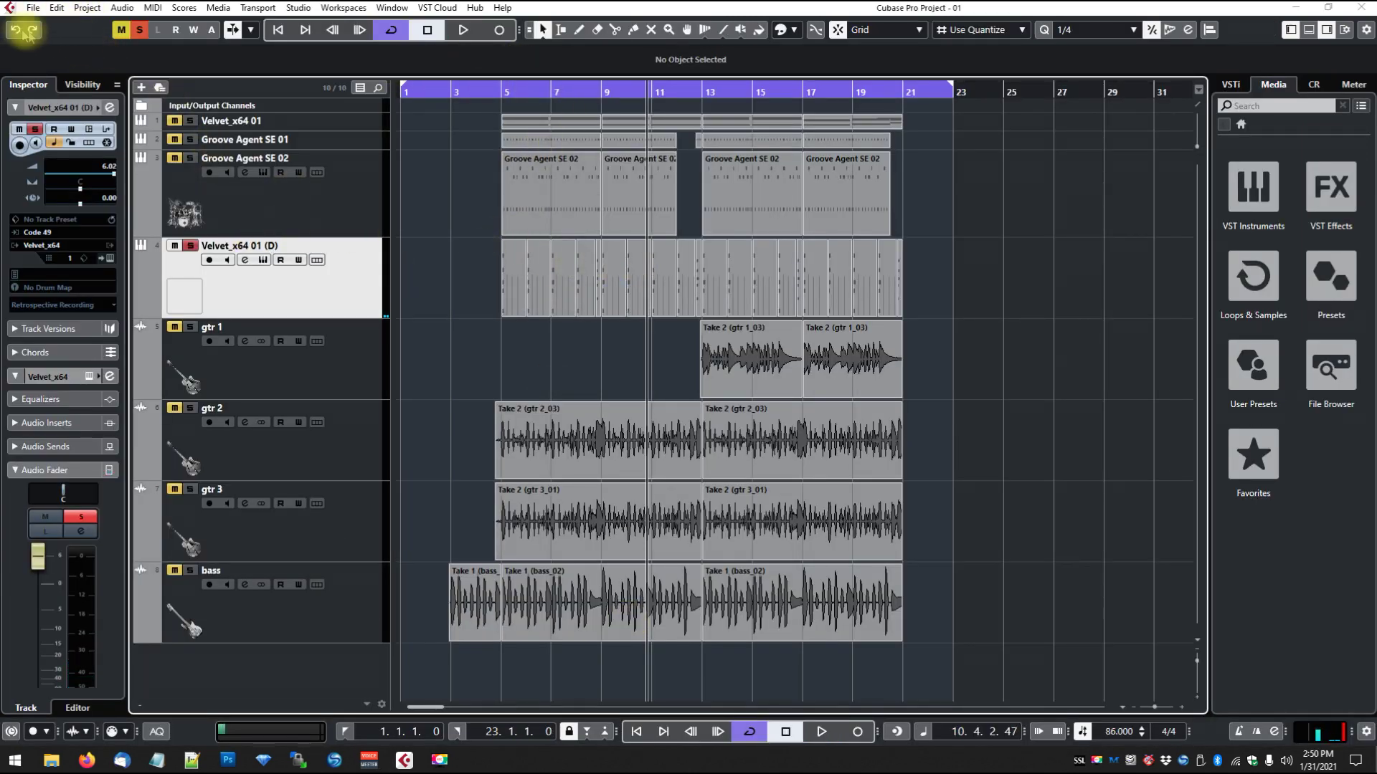
Step: Export the keys mixdown as keys-86bpm to Stems 86bpm, then unsolo the keys track
{"action": "left_click", "coordinate": [33, 9]}
{"action": "mouse_move", "coordinate": [129, 225]}
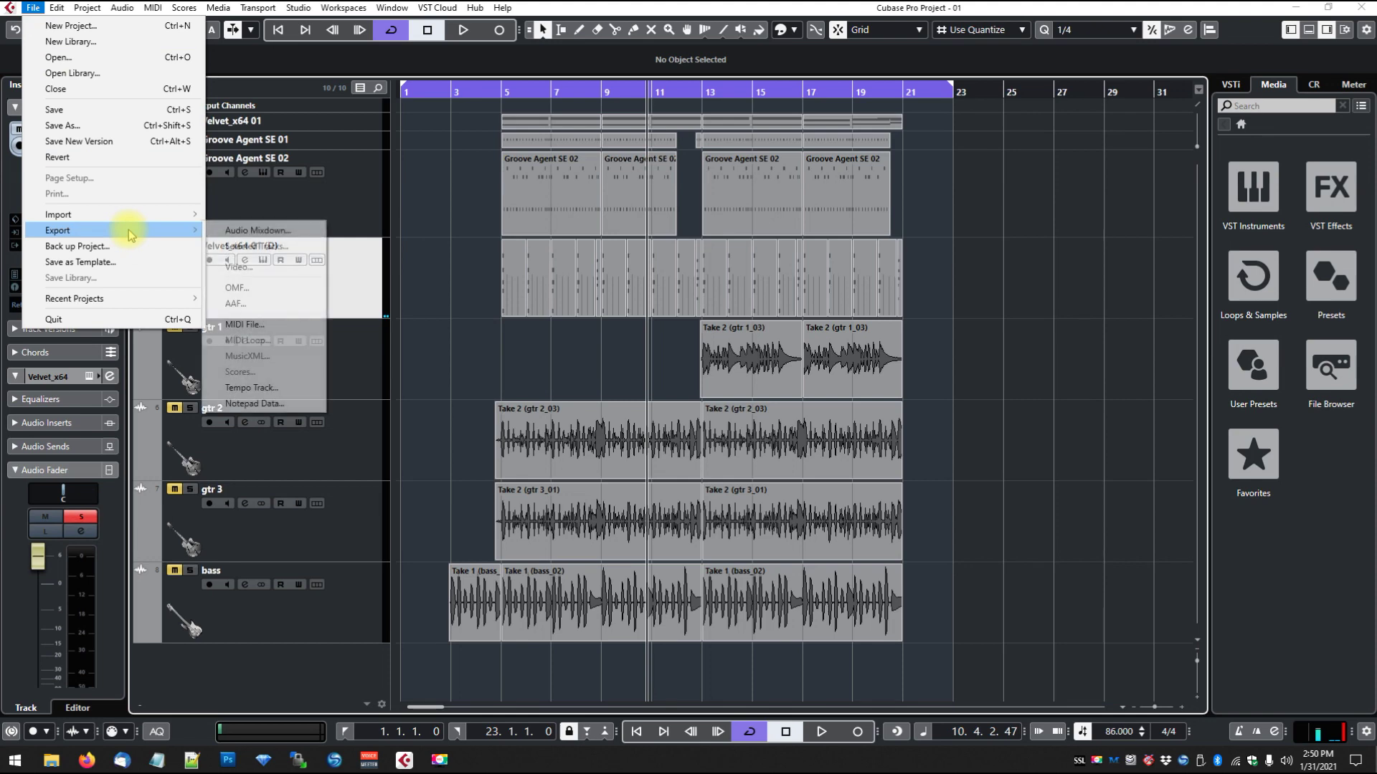
{"action": "left_click", "coordinate": [247, 254]}
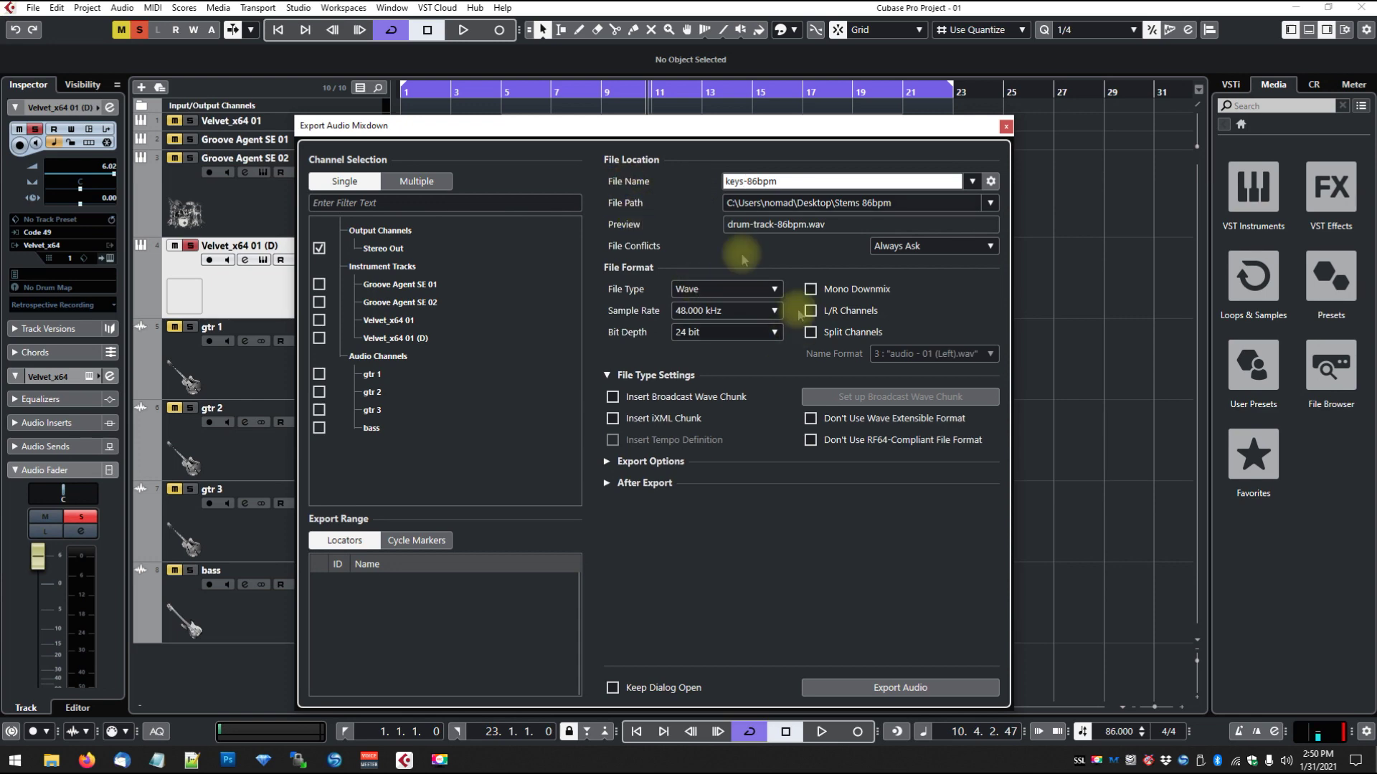
{"action": "left_click", "coordinate": [844, 687]}
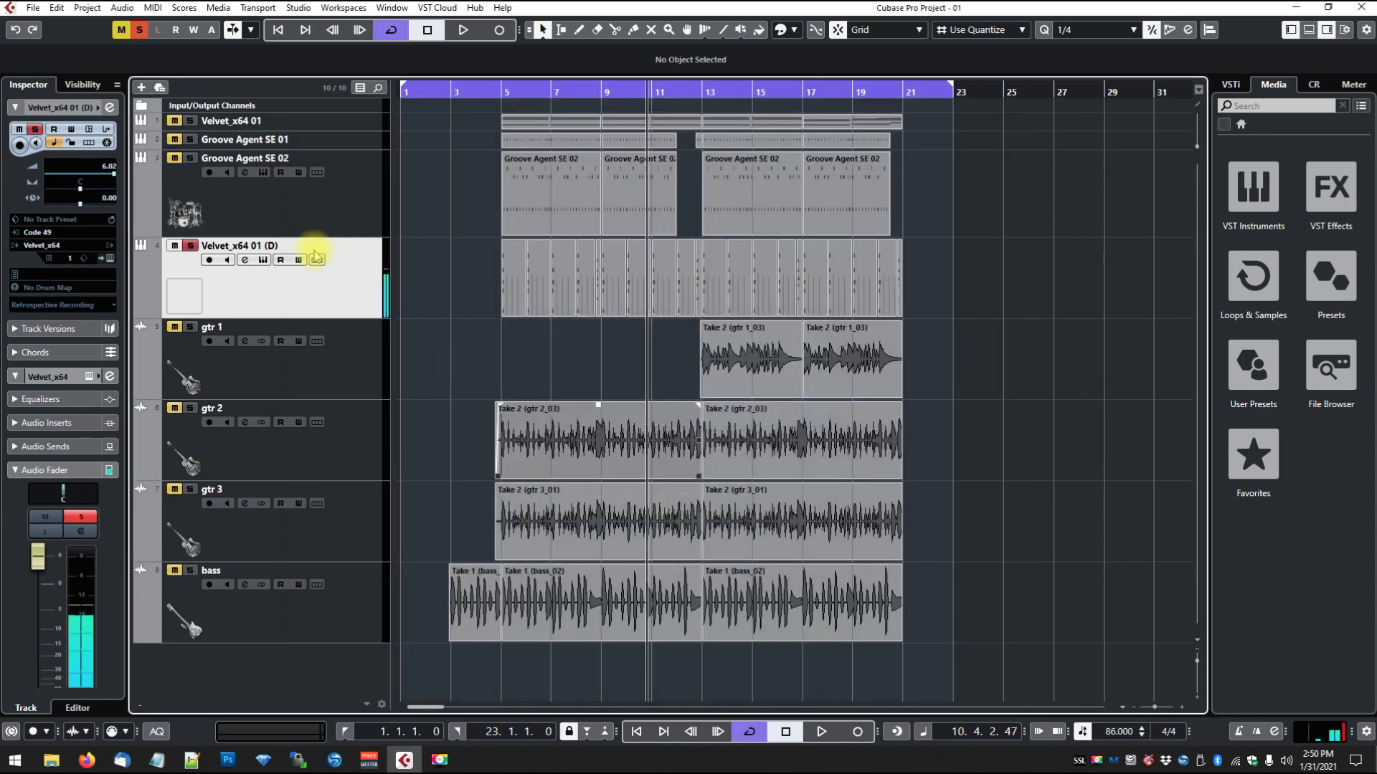
{"action": "left_click", "coordinate": [190, 247]}
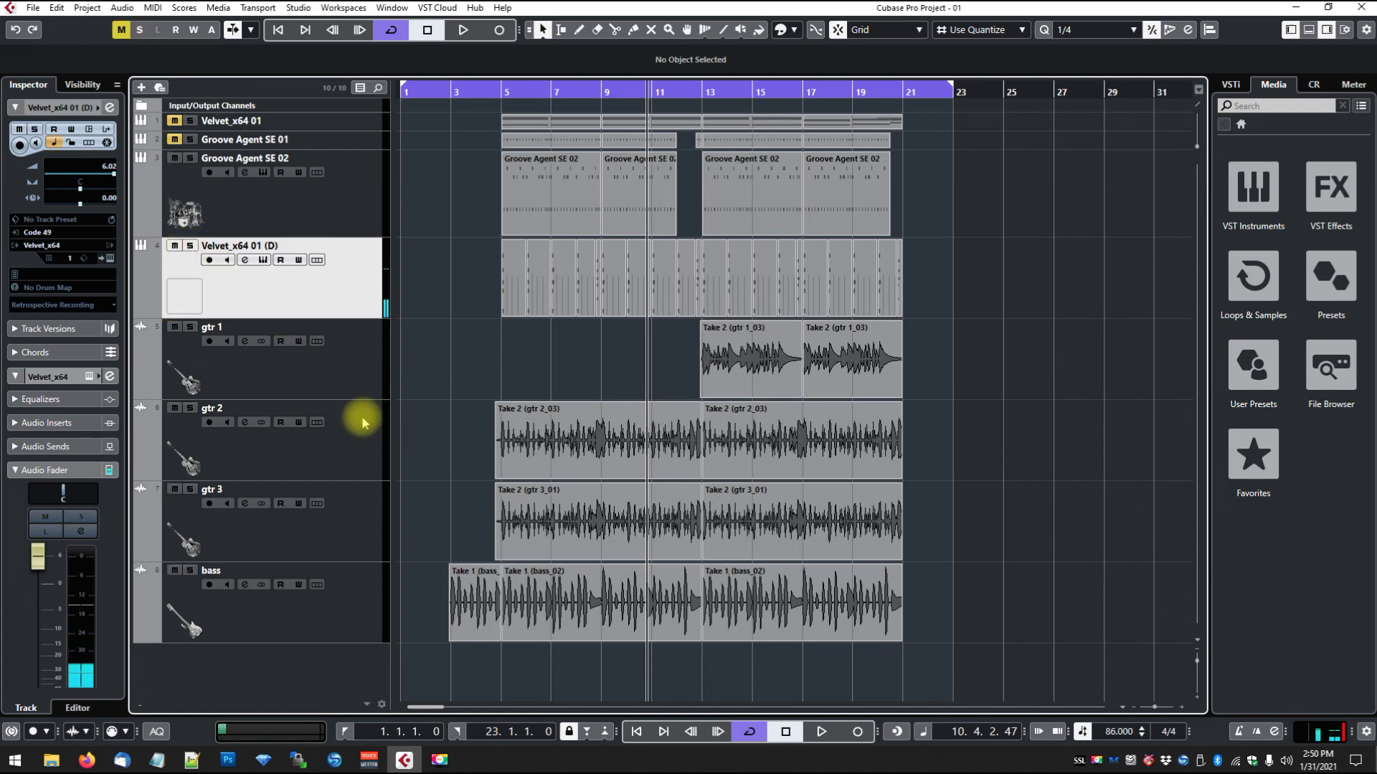
Step: Solo gtr 3 and gtr 2 together
{"action": "left_click", "coordinate": [345, 360]}
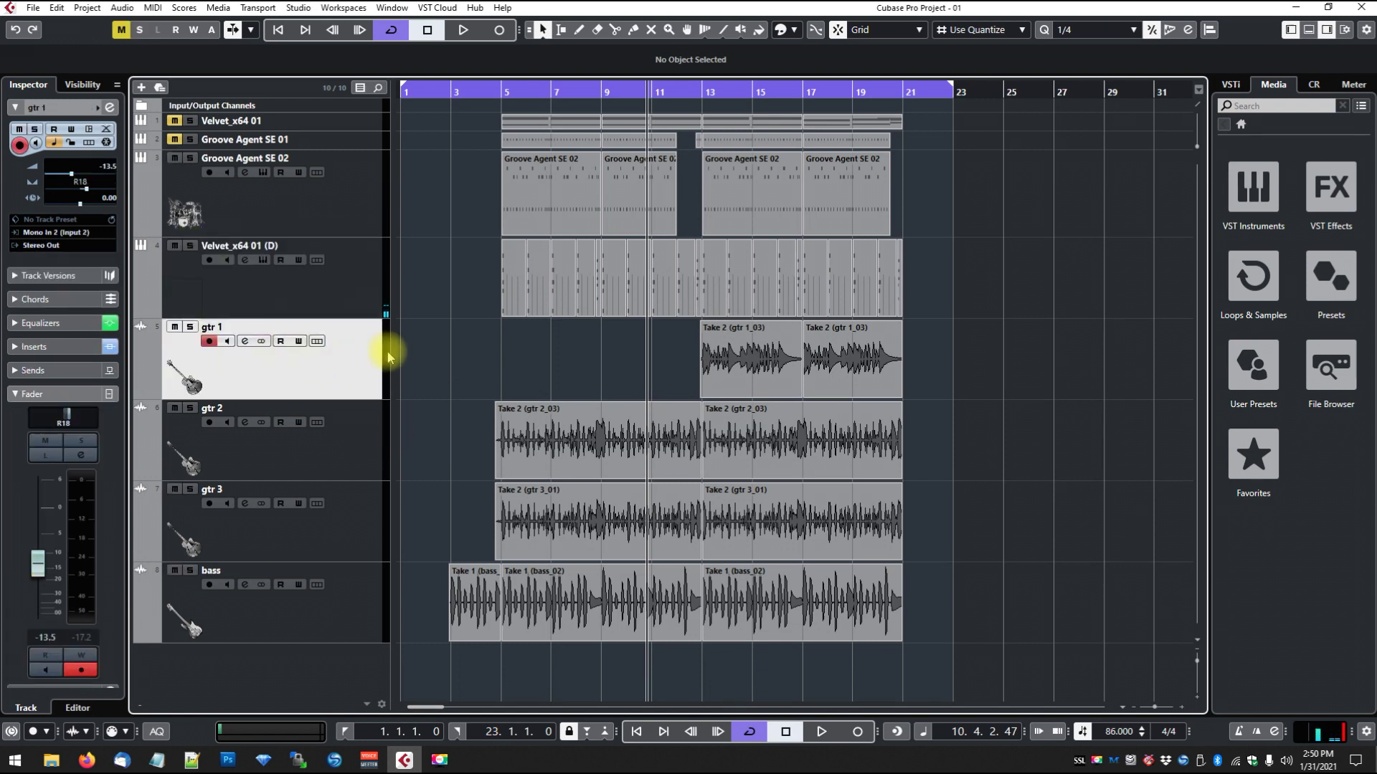
{"action": "left_click", "coordinate": [352, 452]}
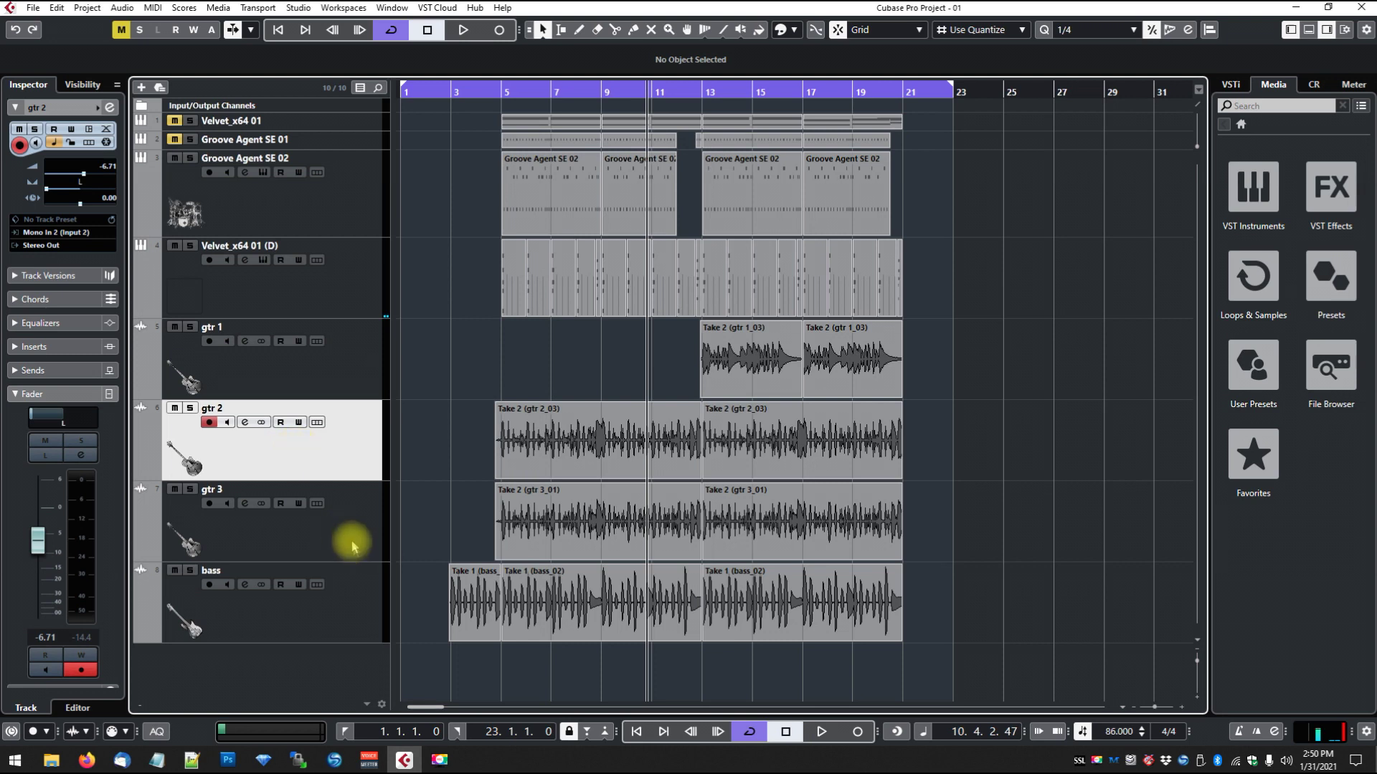
{"action": "left_click", "coordinate": [351, 545]}
{"action": "left_click", "coordinate": [339, 453]}
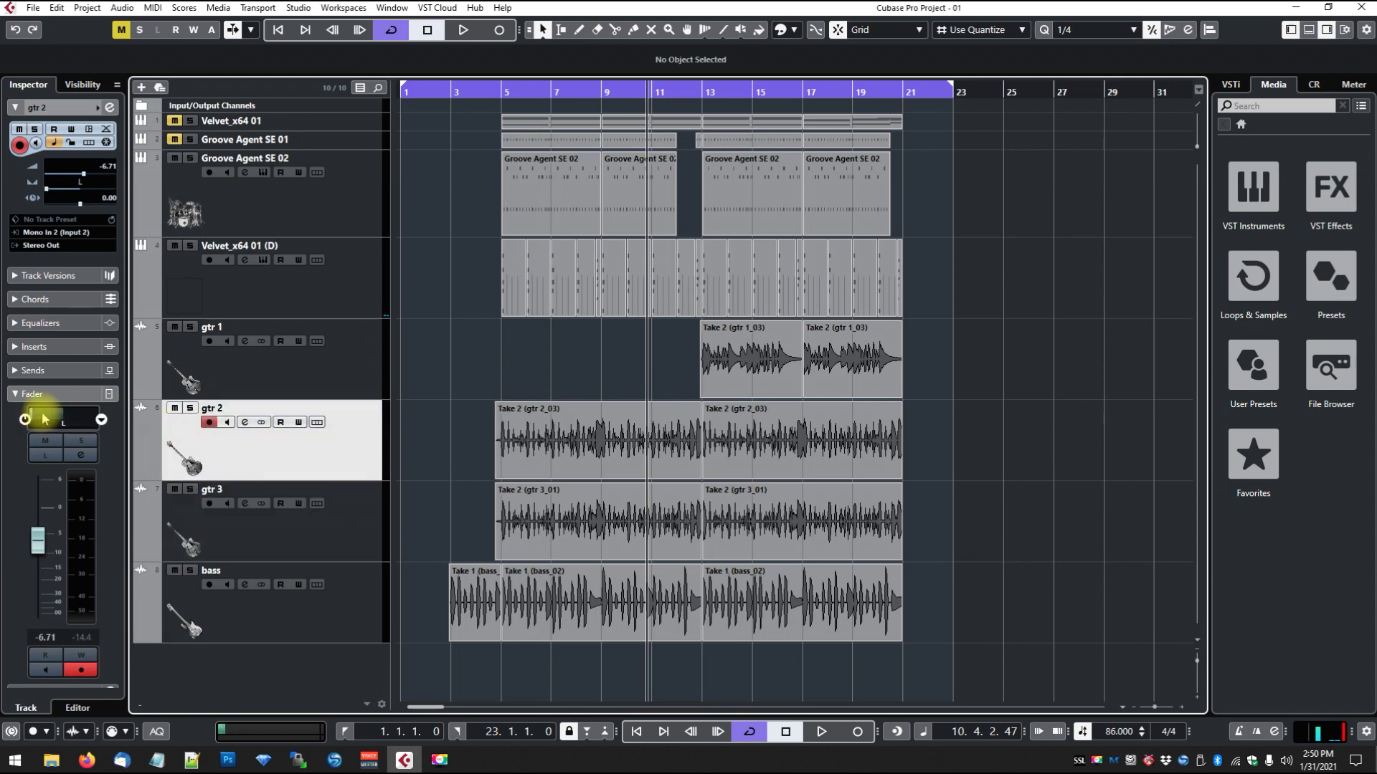
{"action": "left_click", "coordinate": [333, 522]}
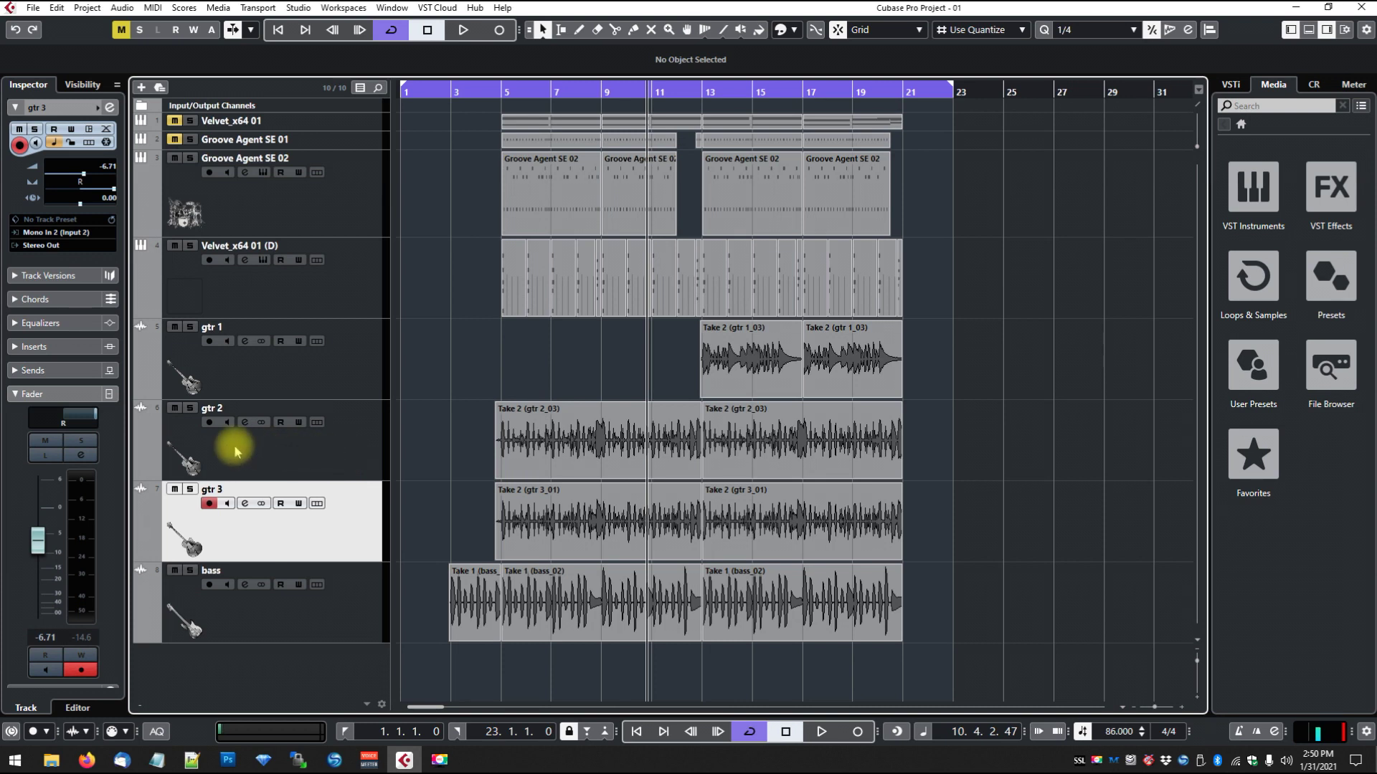
{"action": "left_click", "coordinate": [190, 409]}
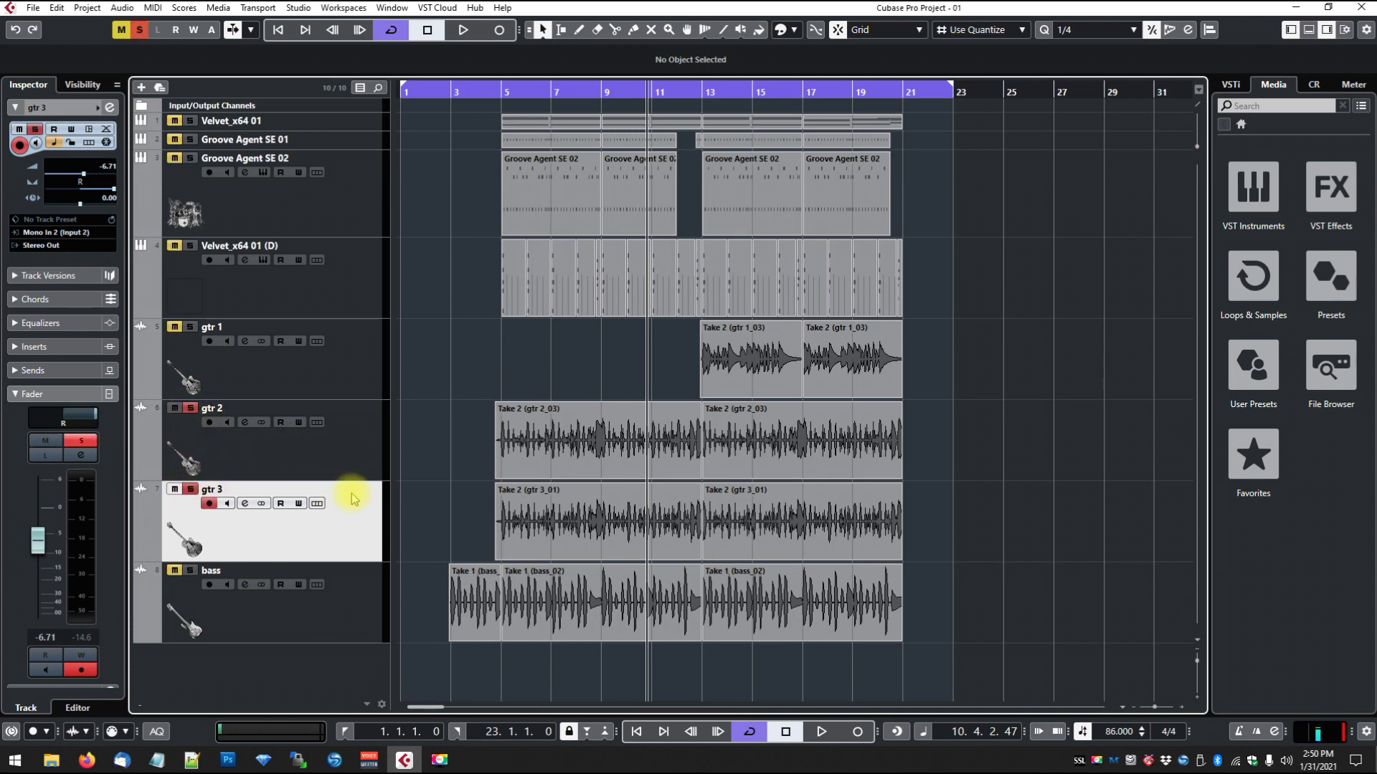
{"action": "left_click", "coordinate": [357, 449], "text": "ctrl"}
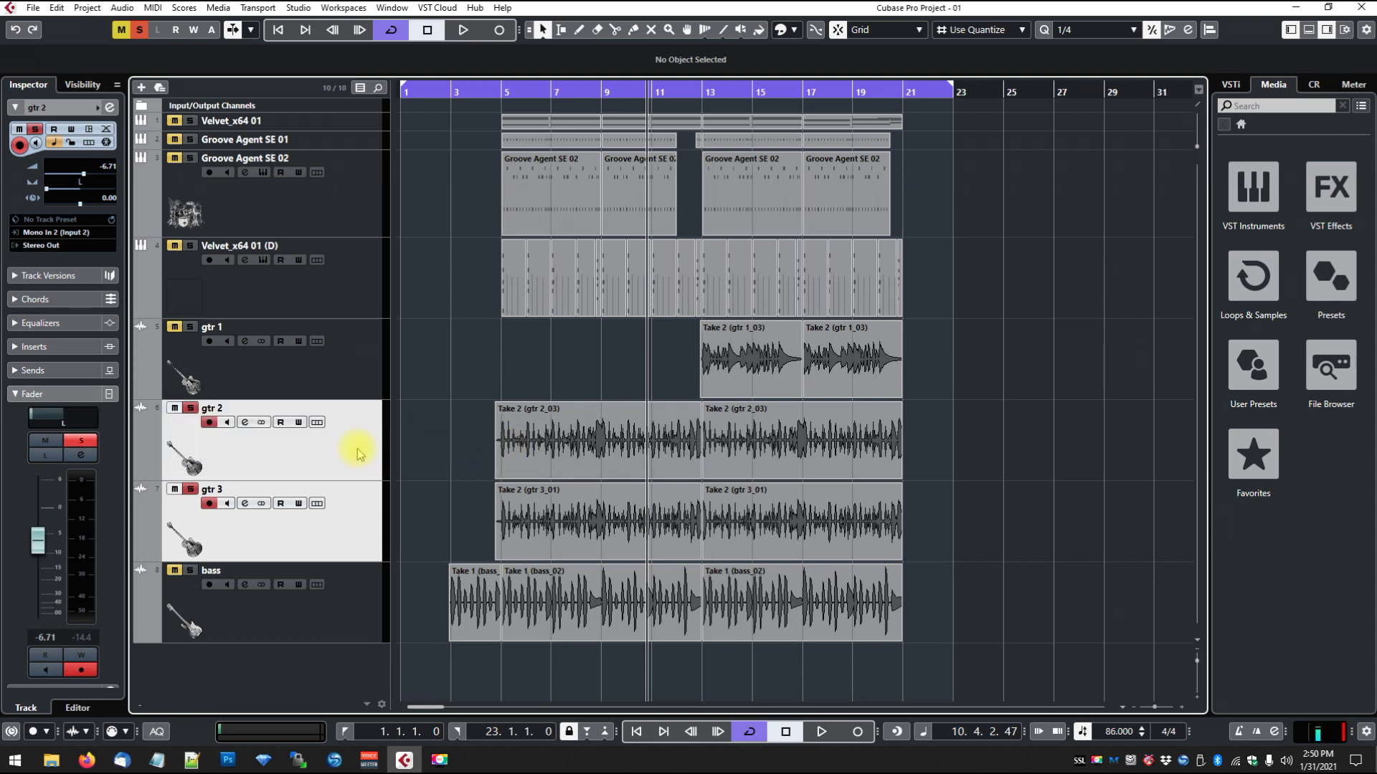
Step: Play the guitars from around bar 6 with the MixConsole showing
{"action": "left_click", "coordinate": [525, 89]}
{"action": "key", "text": "space"}
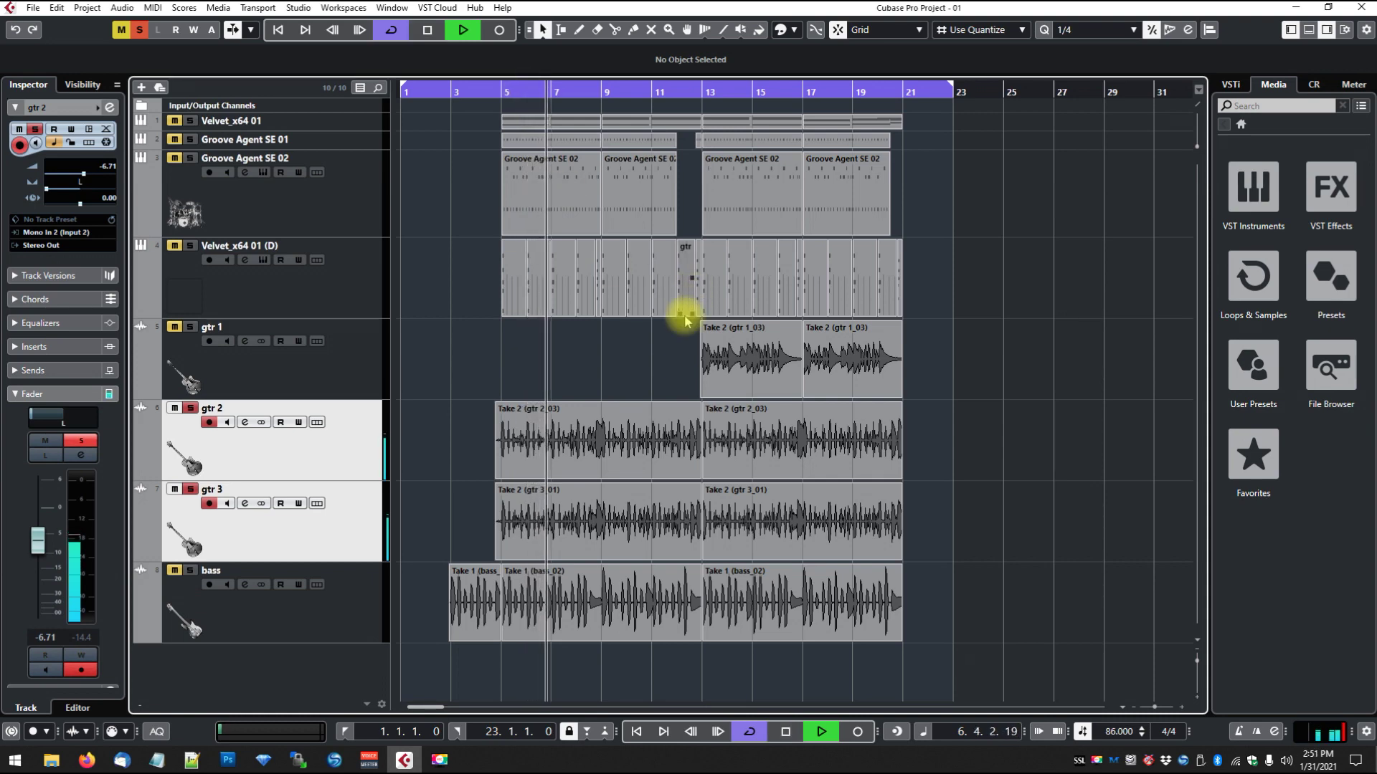
{"action": "key", "text": "F3"}
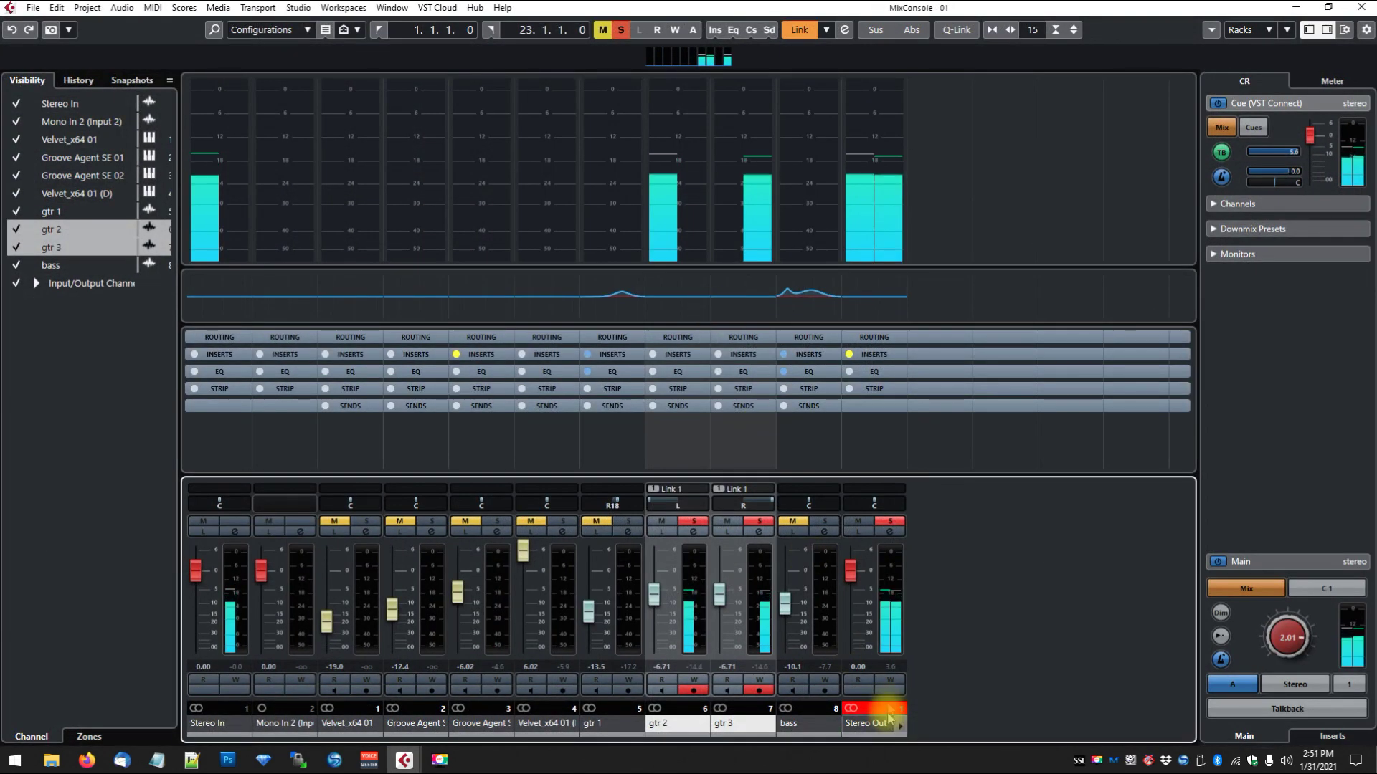
Step: Check the channel settings of gtr 3, gtr 2 and Stereo Out
{"action": "left_click", "coordinate": [762, 538]}
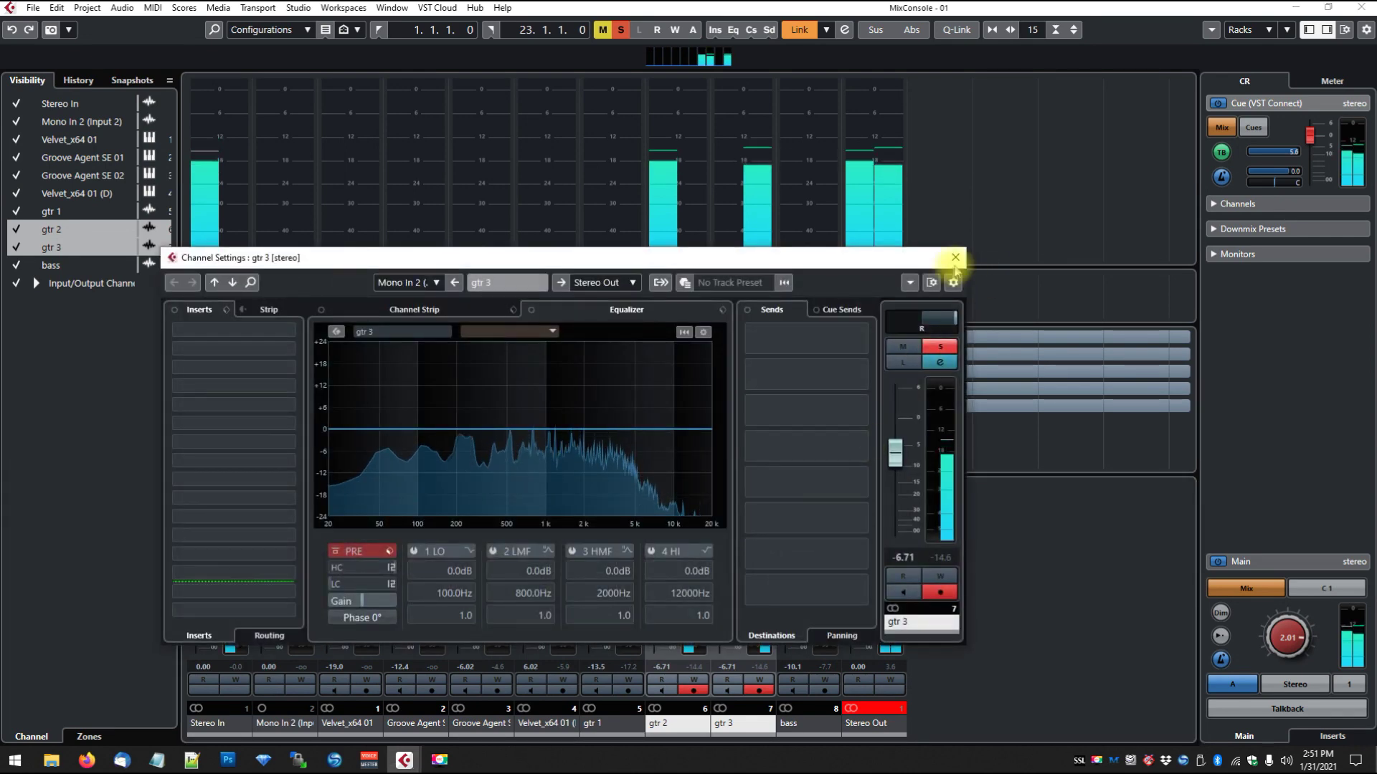
{"action": "left_click", "coordinate": [956, 263]}
{"action": "left_click", "coordinate": [693, 532]}
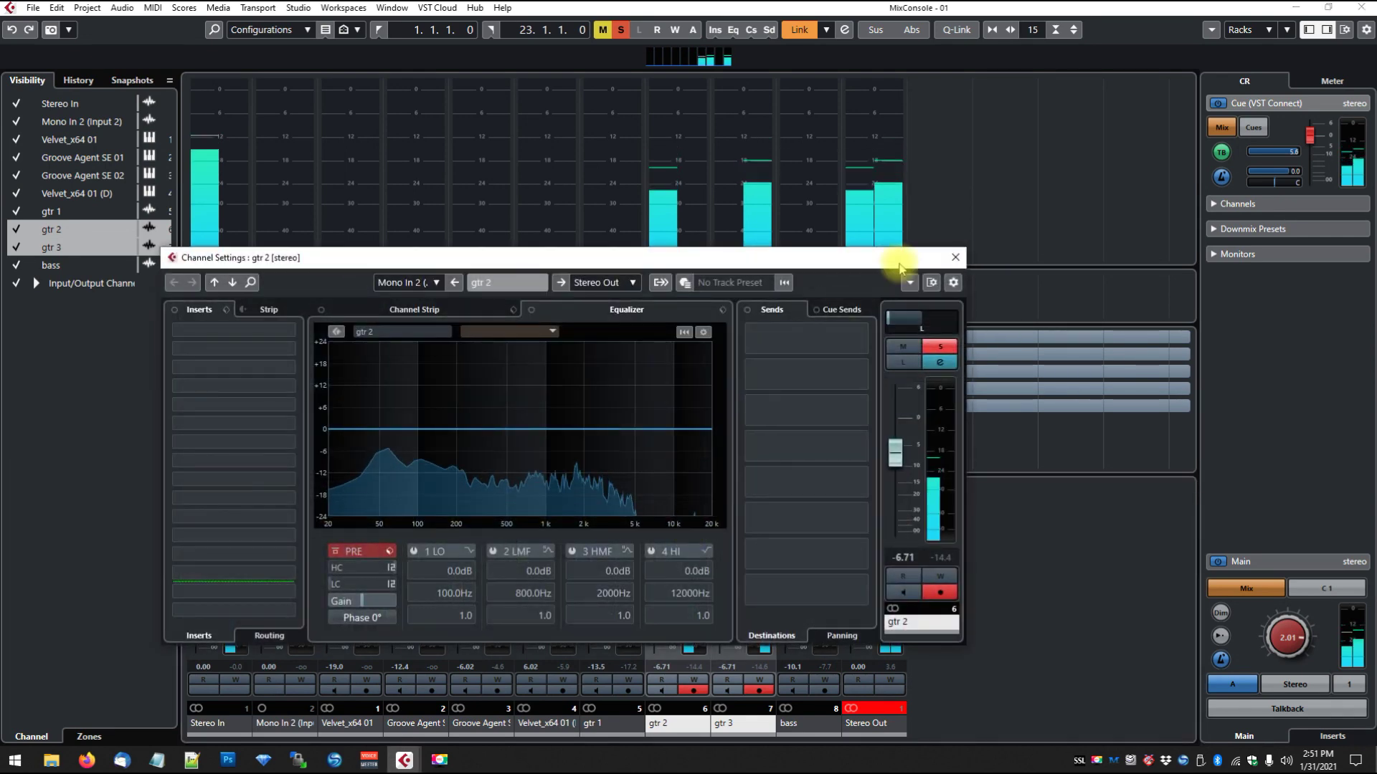
{"action": "left_click", "coordinate": [954, 257]}
{"action": "left_click", "coordinate": [890, 533]}
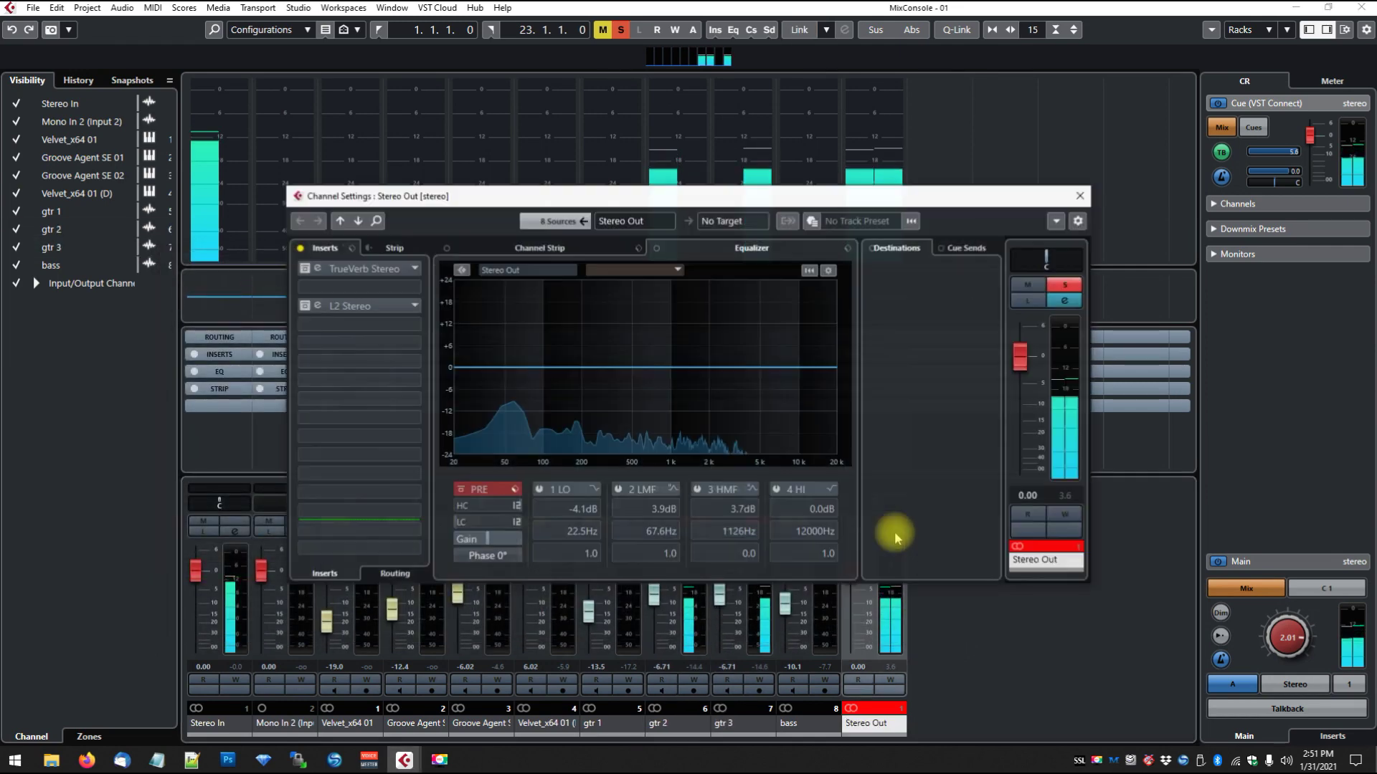
{"action": "left_click", "coordinate": [1080, 194]}
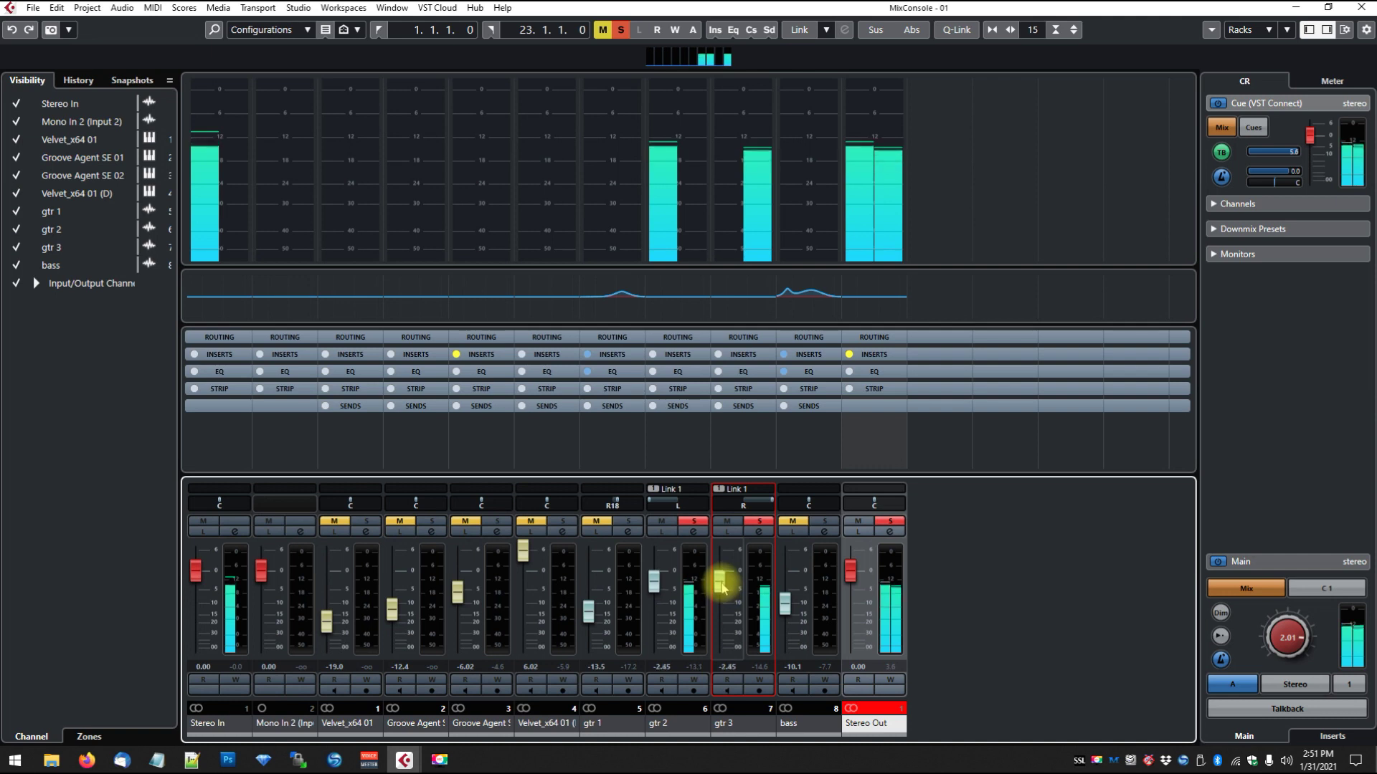
Step: Raise the linked gtr 2 and gtr 3 faders from -6.71 to -0.53 and close the mixer
{"action": "left_click_drag", "start_coordinate": [721, 586], "coordinate": [721, 579]}
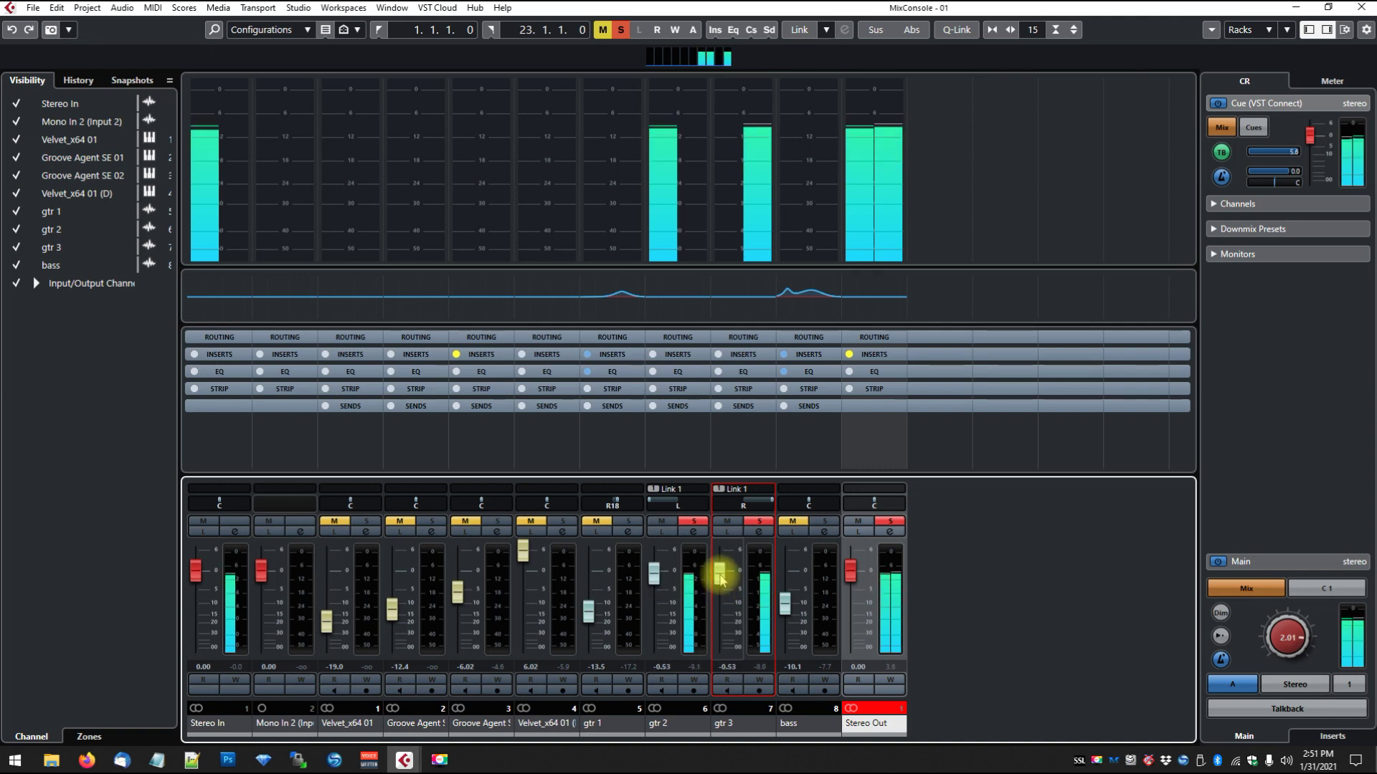
{"action": "left_click_drag", "start_coordinate": [721, 578], "coordinate": [725, 571]}
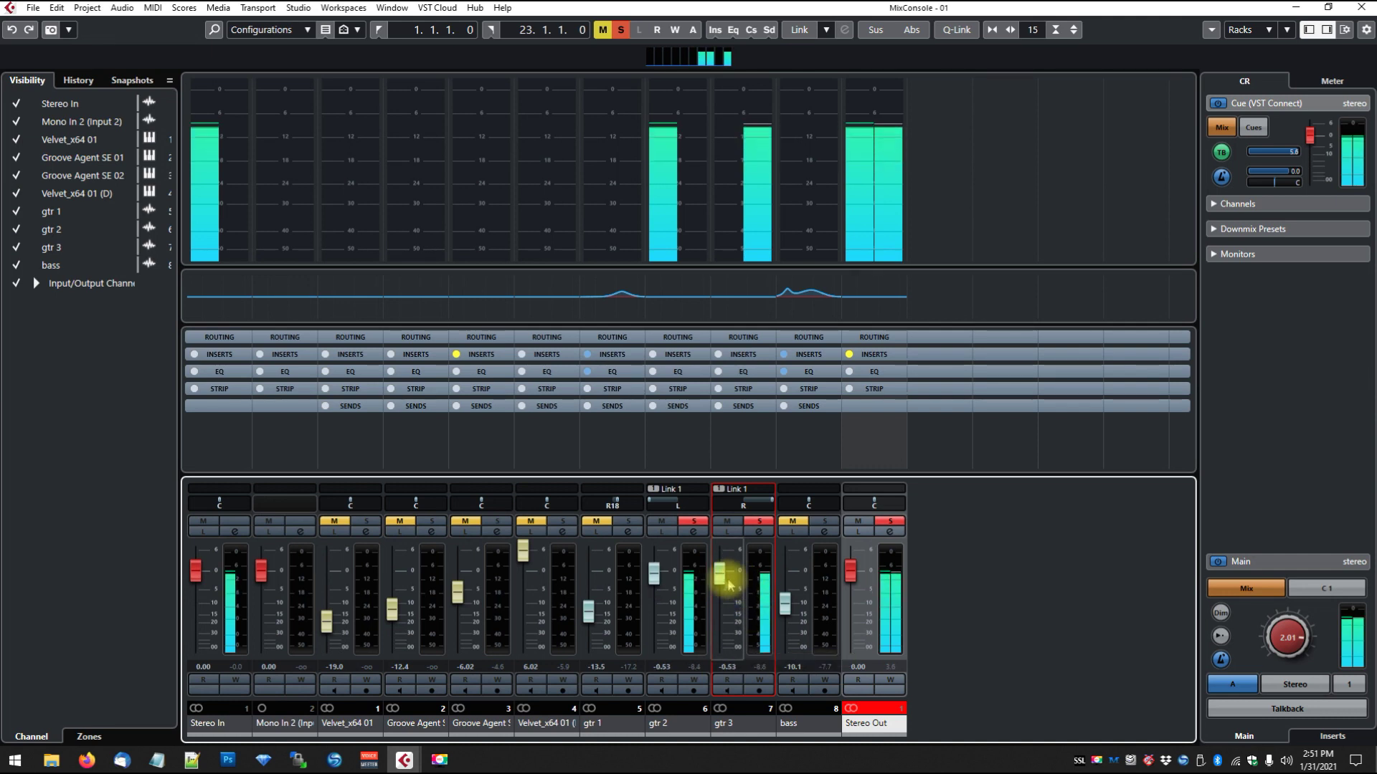
{"action": "key", "text": "F3"}
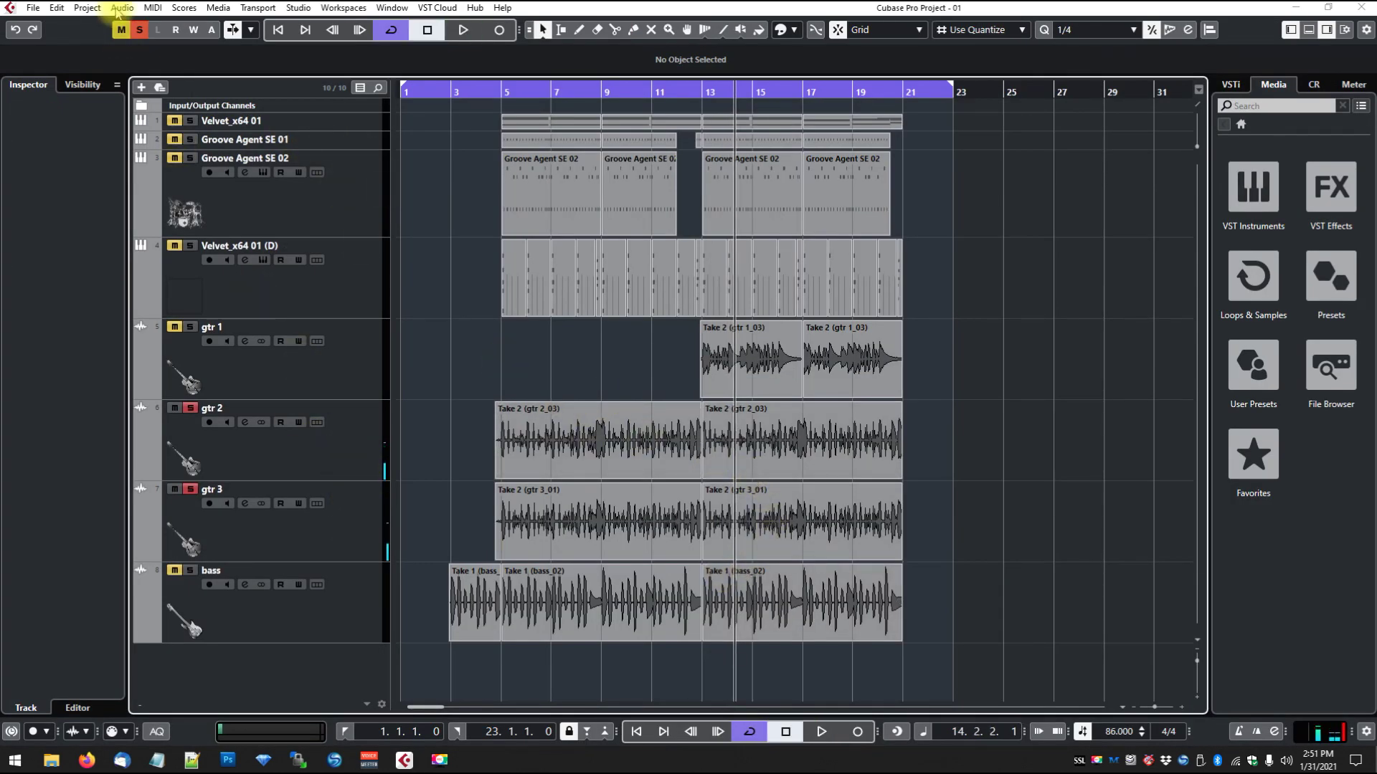
Step: Export the guitar mixdown as gtr-86bpm, Wave 24 bit 48 kHz, into Stems 86bpm
{"action": "left_click", "coordinate": [33, 7]}
{"action": "mouse_move", "coordinate": [115, 224]}
{"action": "left_click", "coordinate": [230, 224]}
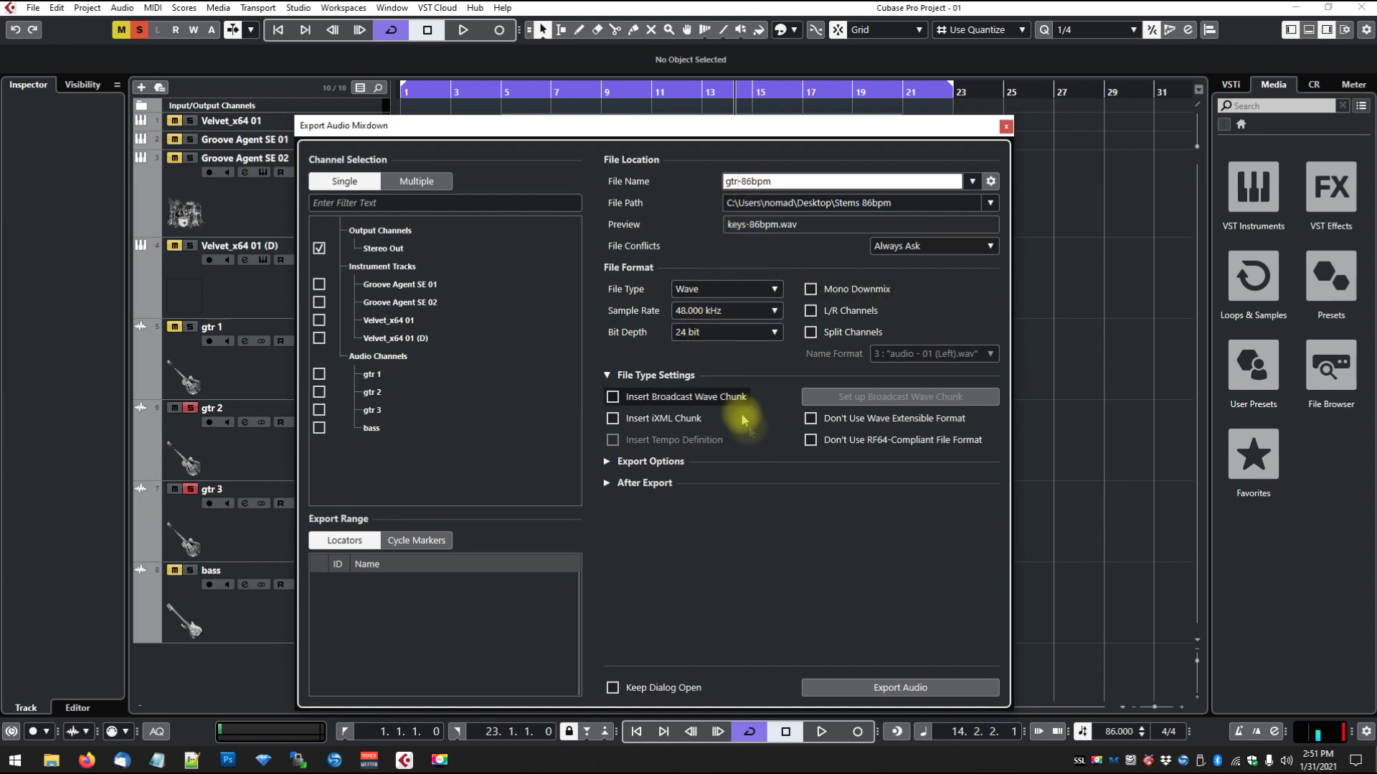
{"action": "left_click", "coordinate": [869, 688]}
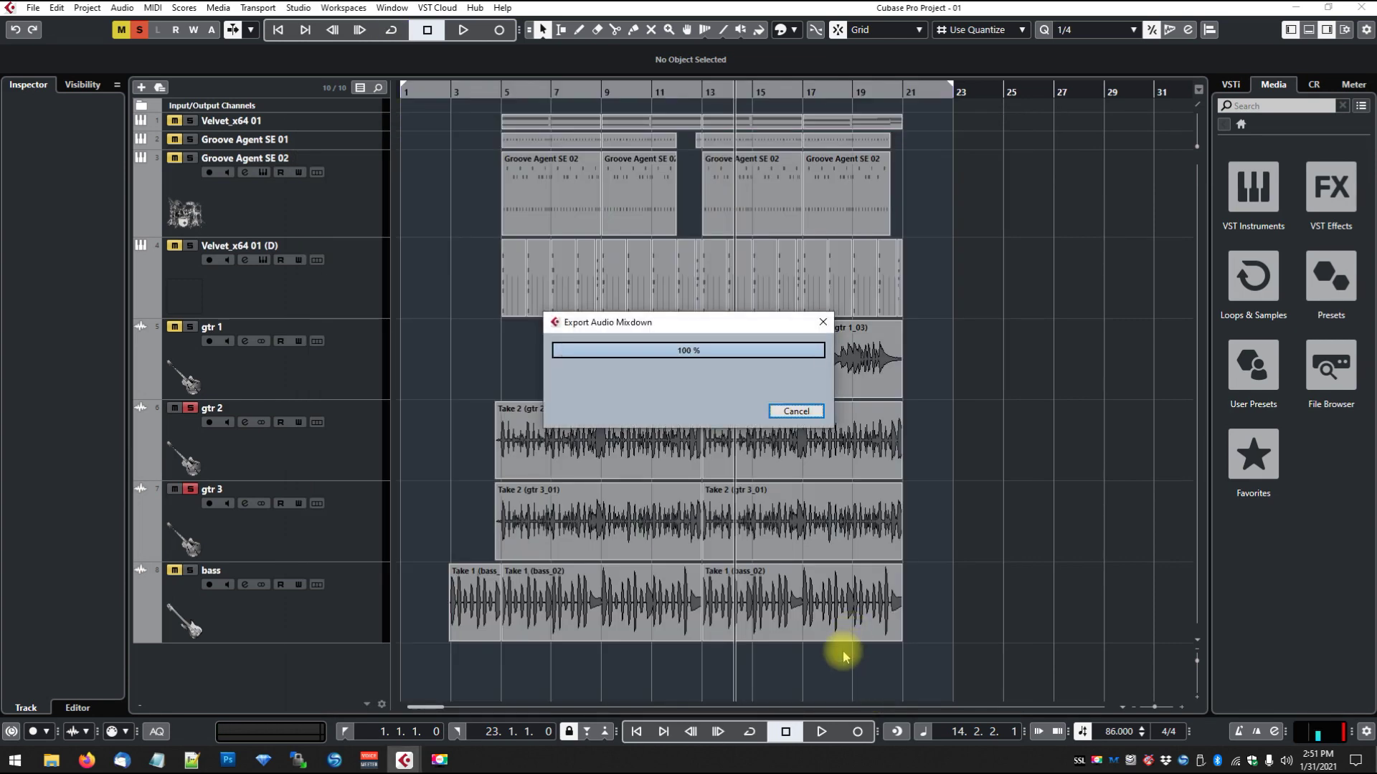
Step: Unsolo gtr 2 and gtr 3, solo gtr 1, reset its pan from R18 to centre, and start playback
{"action": "left_click", "coordinate": [190, 489]}
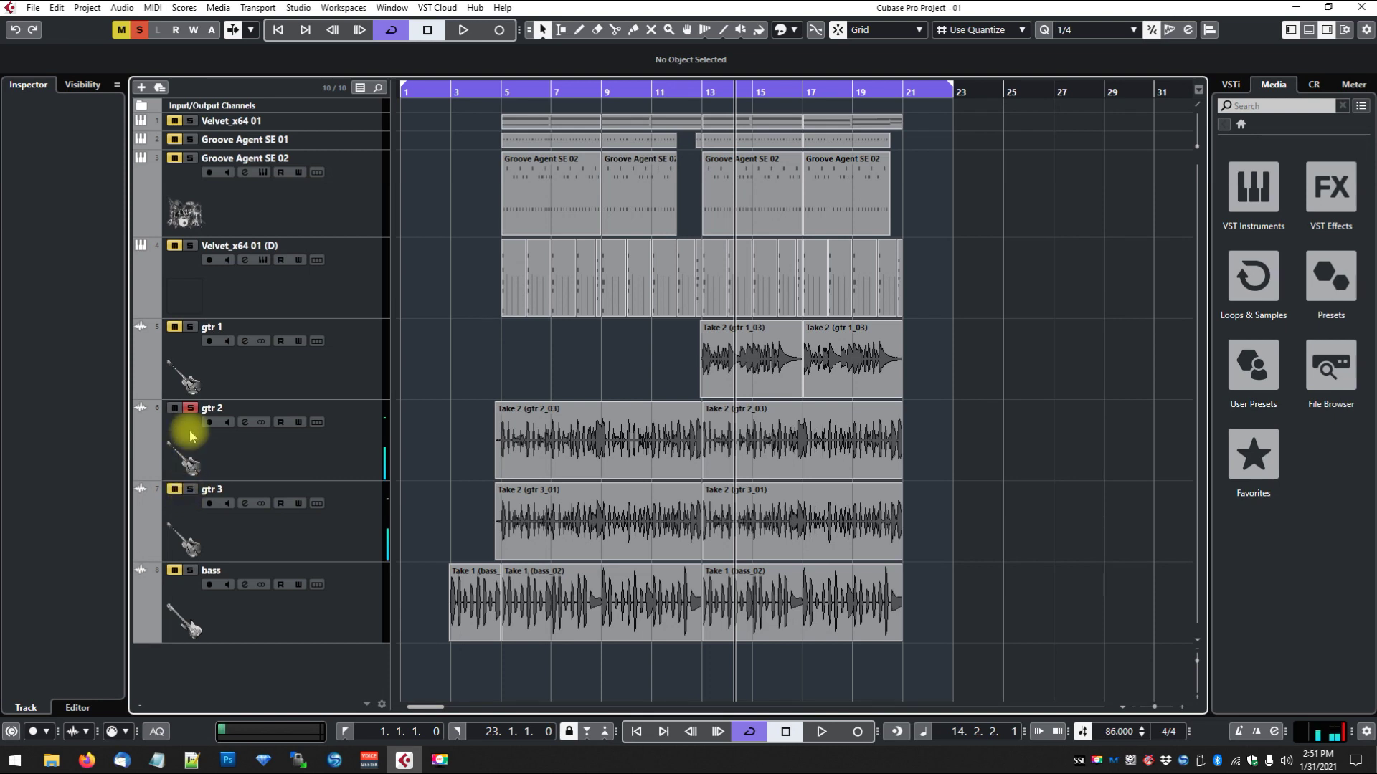
{"action": "left_click", "coordinate": [191, 328]}
{"action": "left_click", "coordinate": [357, 374]}
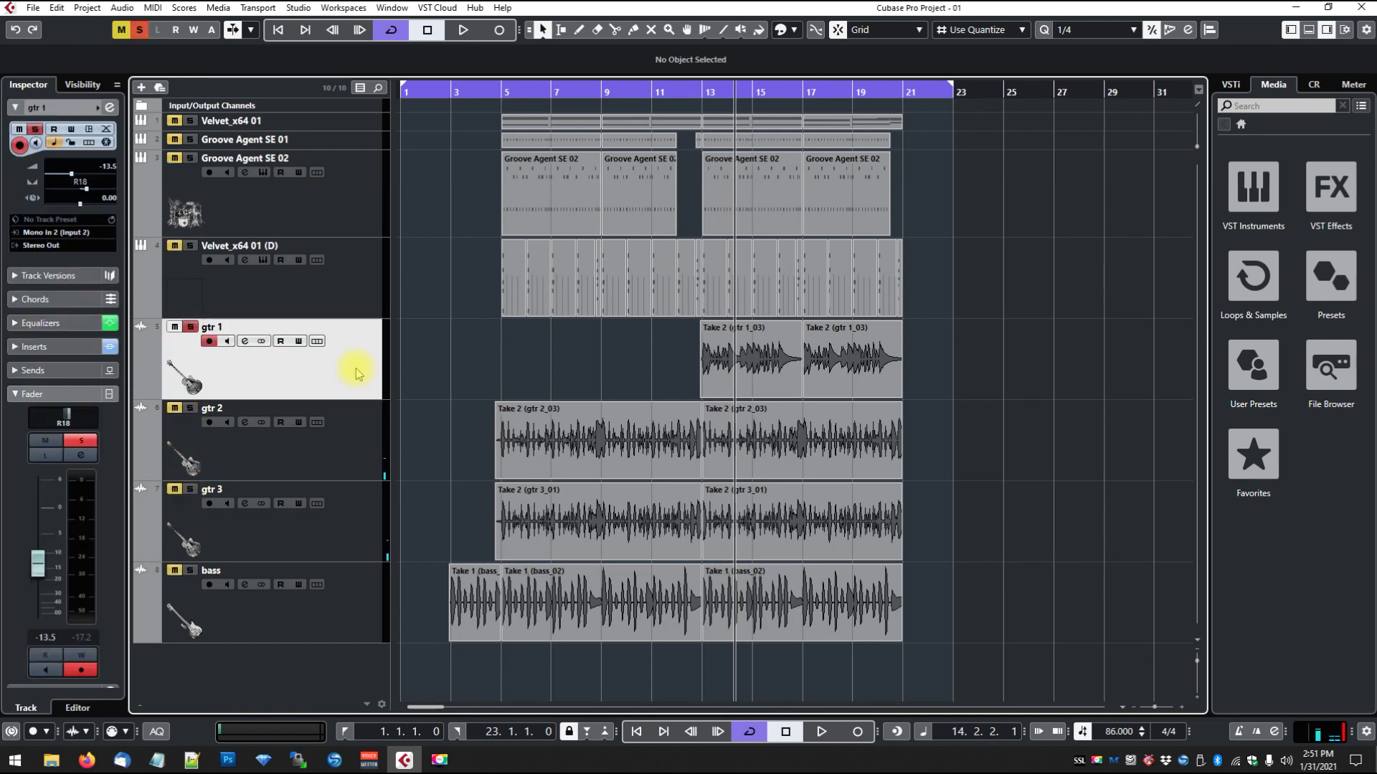
{"action": "left_click", "coordinate": [63, 421], "text": "ctrl"}
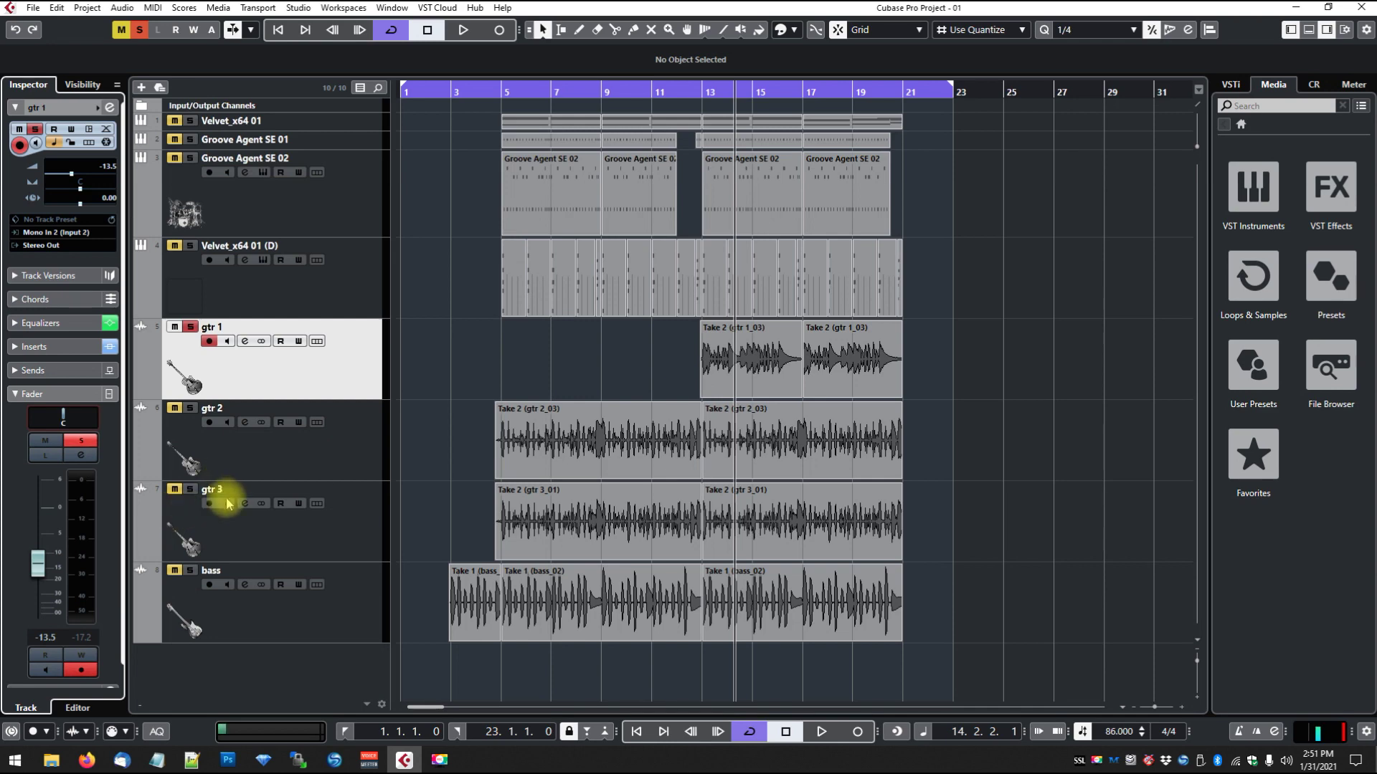
{"action": "key", "text": "space"}
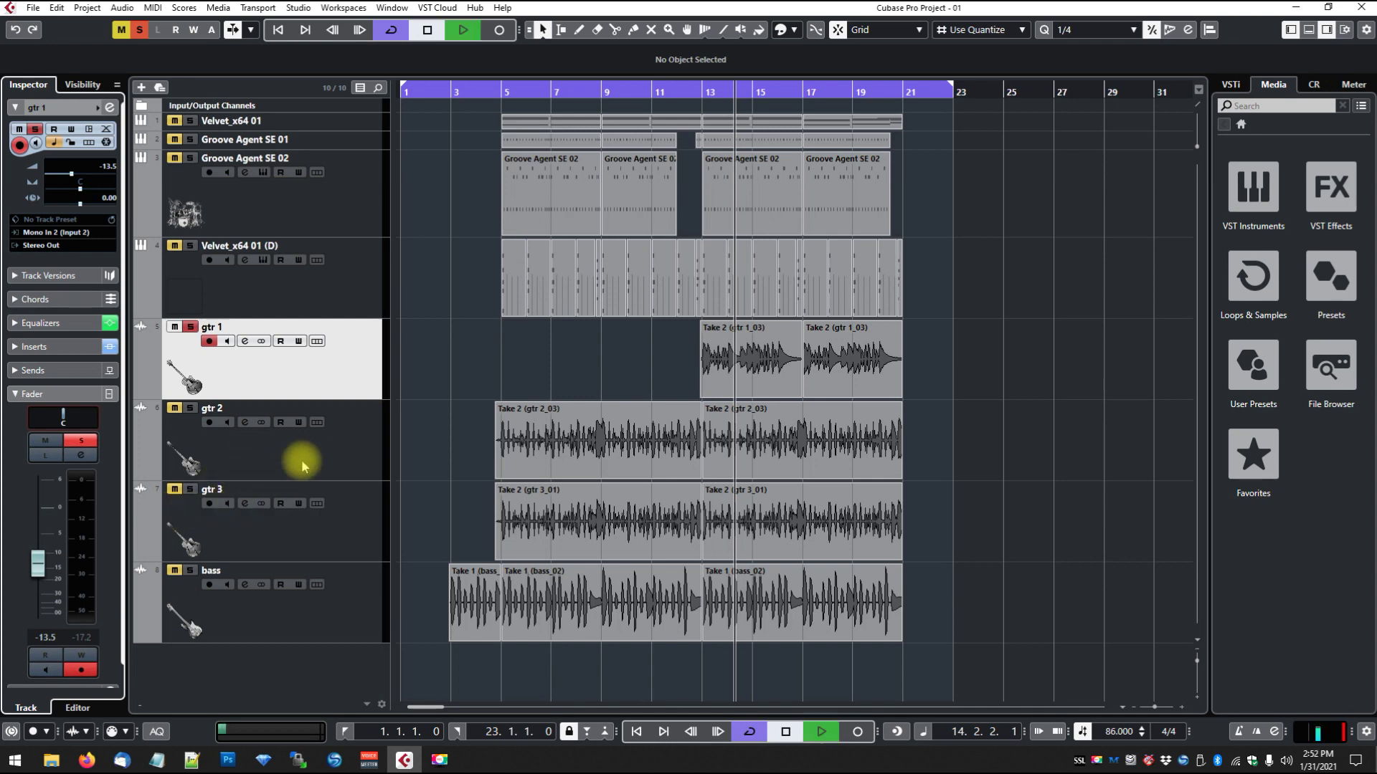
Step: On gtr 1, disable EQ band 2 LMF, bypass REVelation, raise the level from -13.5 to -0.84 dB, then stop playback
{"action": "key", "text": "F3"}
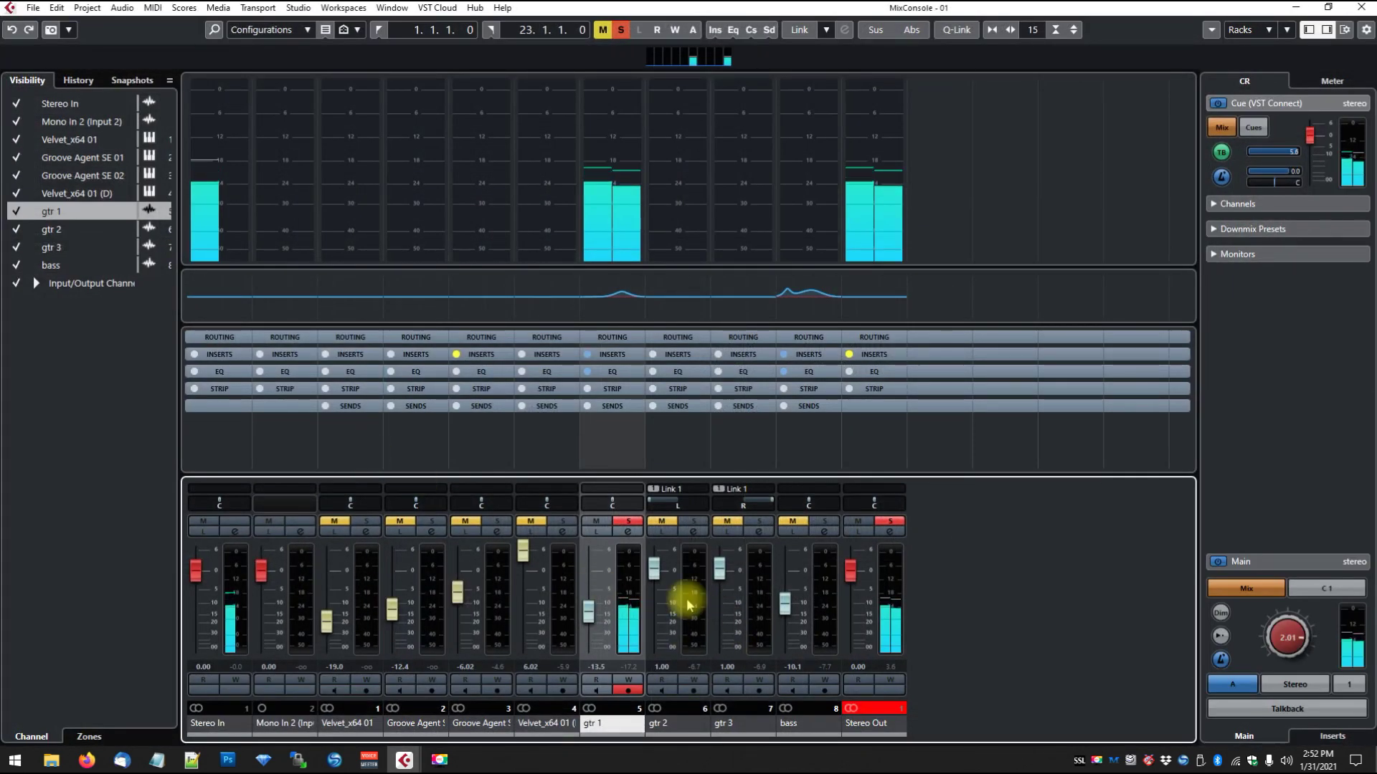
{"action": "left_click", "coordinate": [628, 532]}
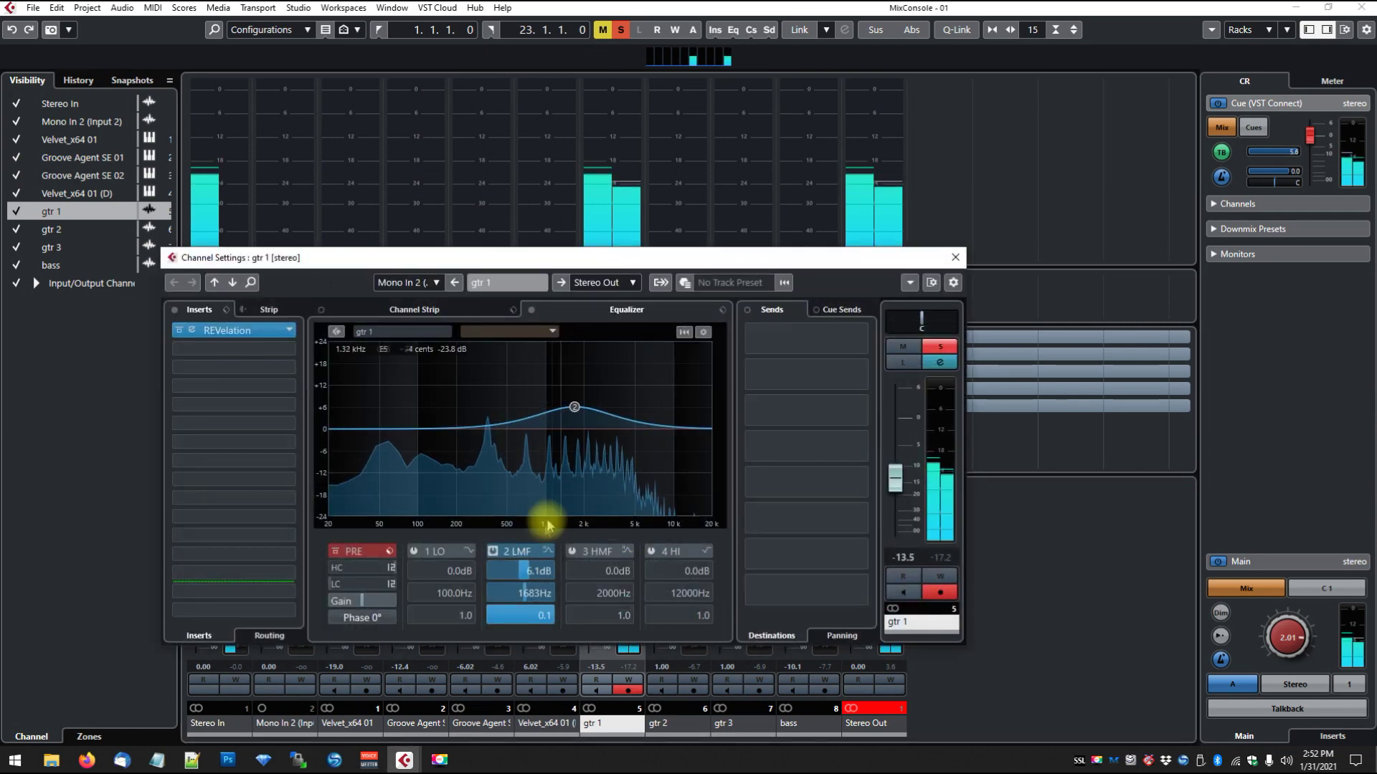
{"action": "left_click", "coordinate": [493, 551]}
{"action": "left_click", "coordinate": [180, 330]}
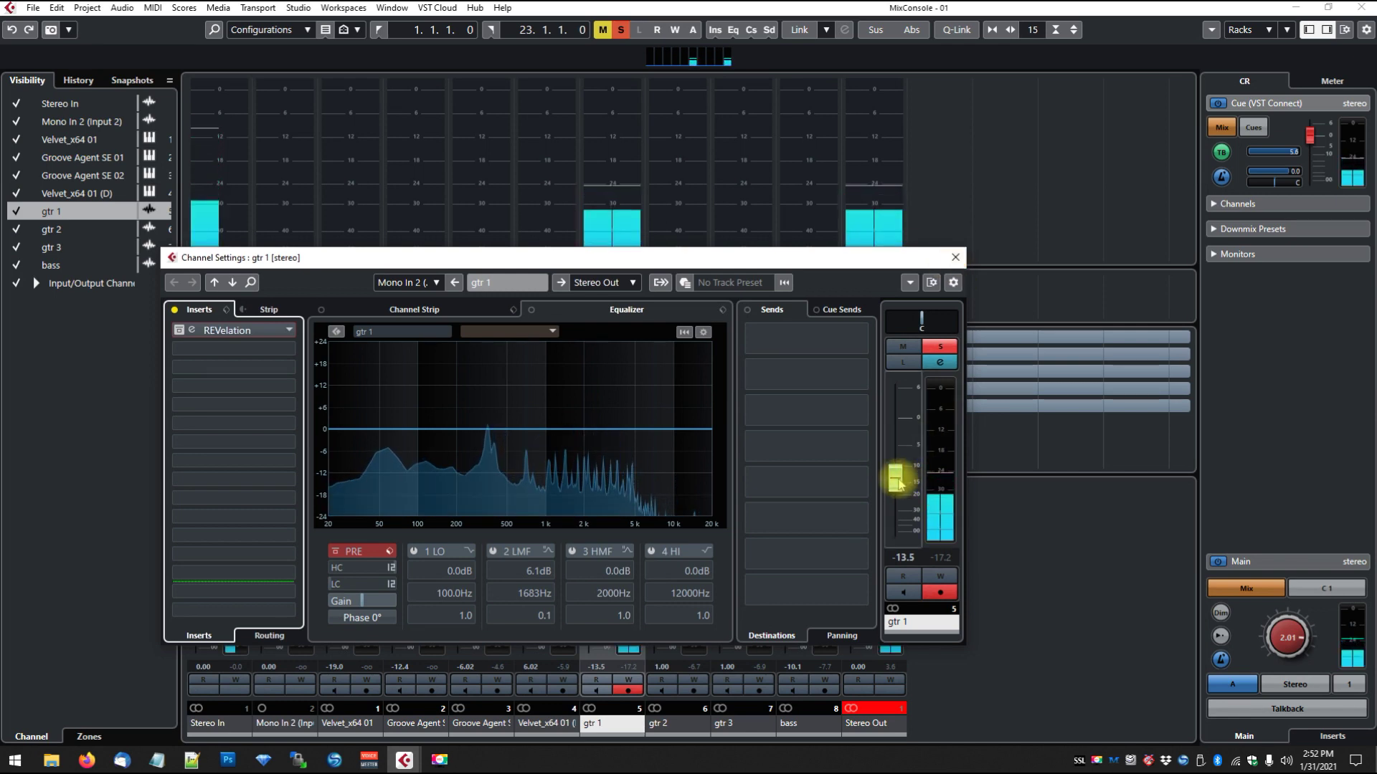
{"action": "left_click_drag", "start_coordinate": [897, 476], "coordinate": [899, 429]}
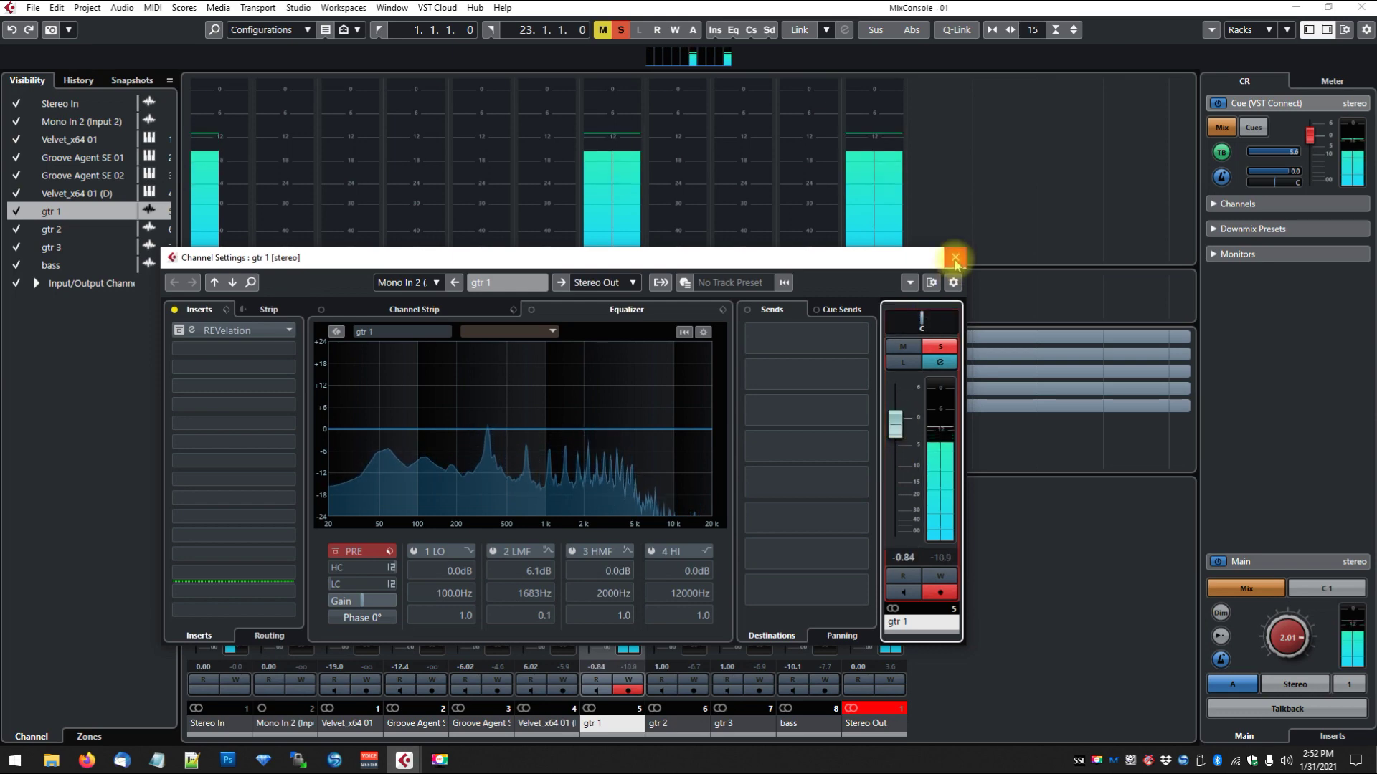
{"action": "left_click", "coordinate": [955, 257]}
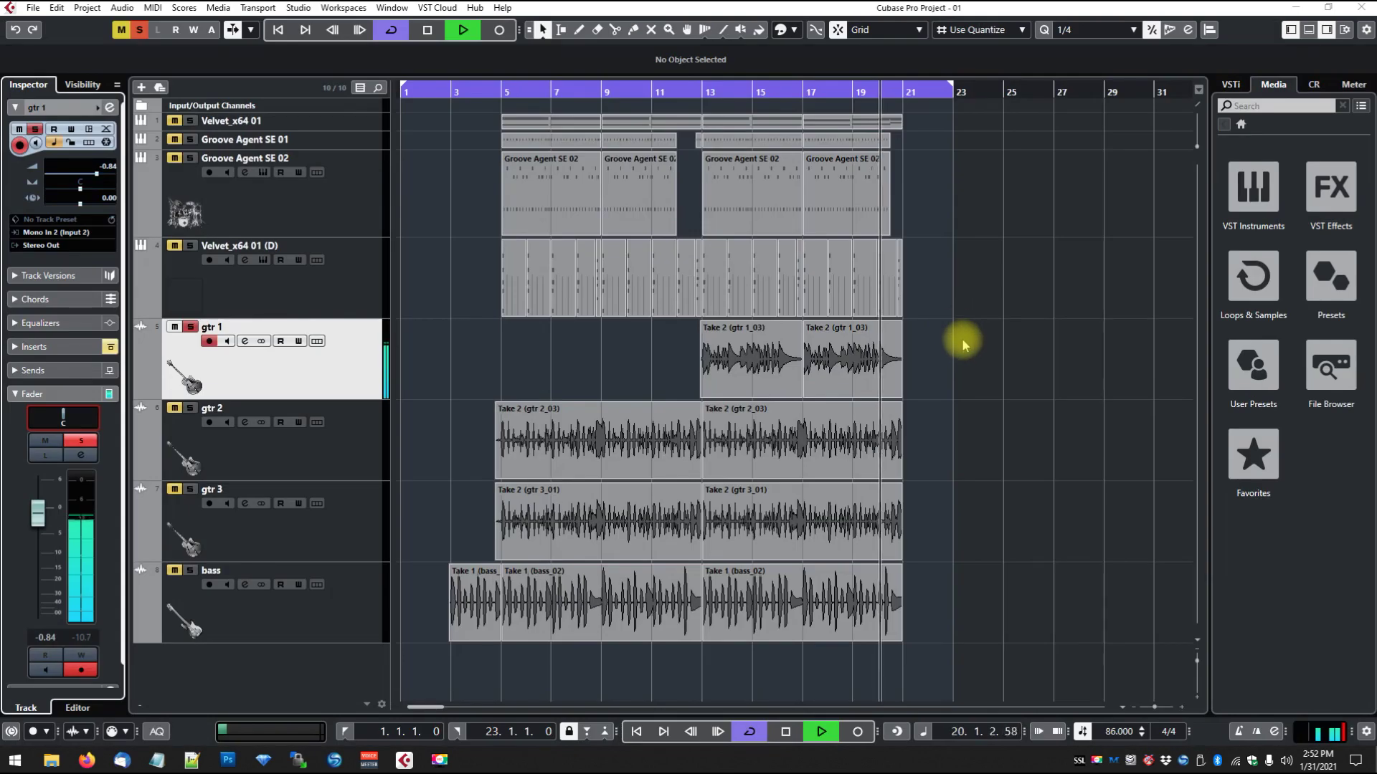
{"action": "key", "text": "space"}
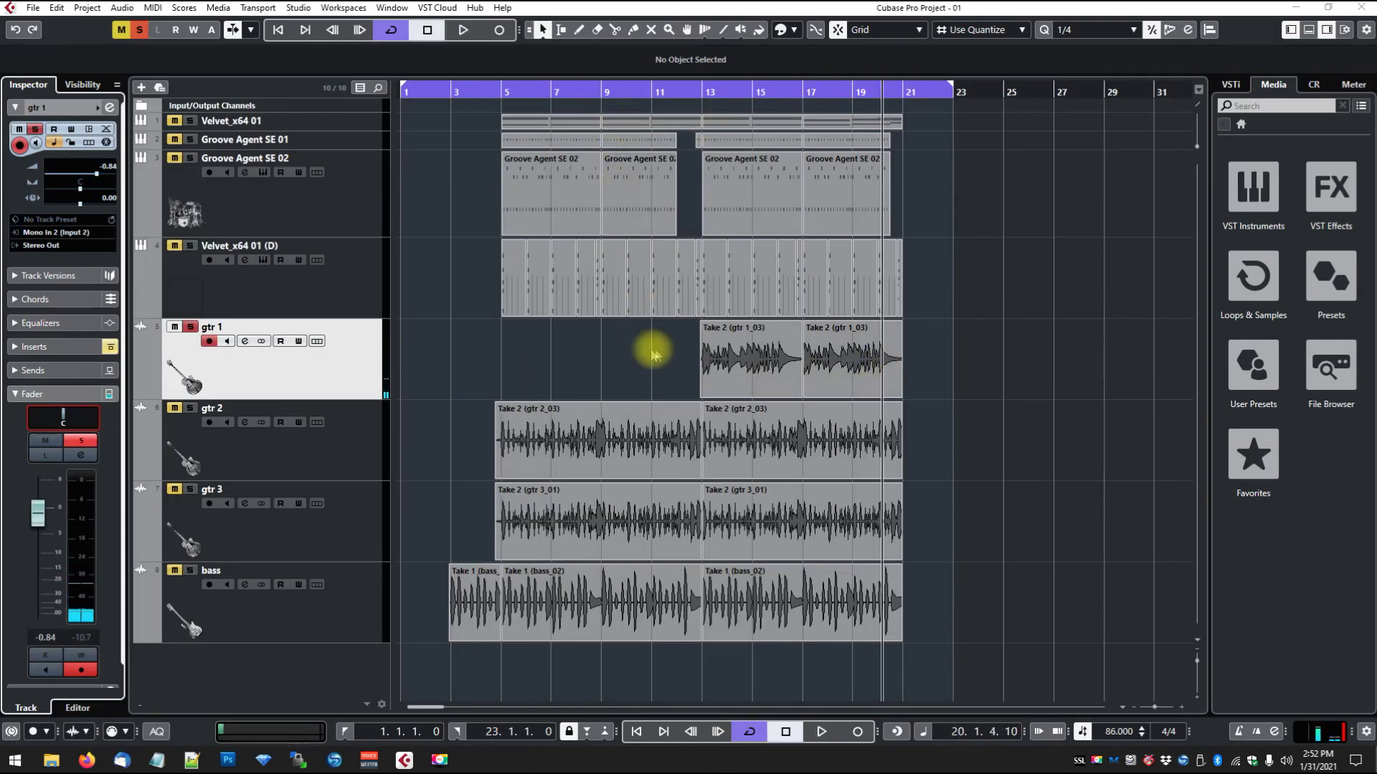
Step: Export an Audio Mixdown of gtr 1 as a mono WAV named gtr-lead-86bpm
{"action": "left_click_drag", "start_coordinate": [674, 354], "coordinate": [452, 359]}
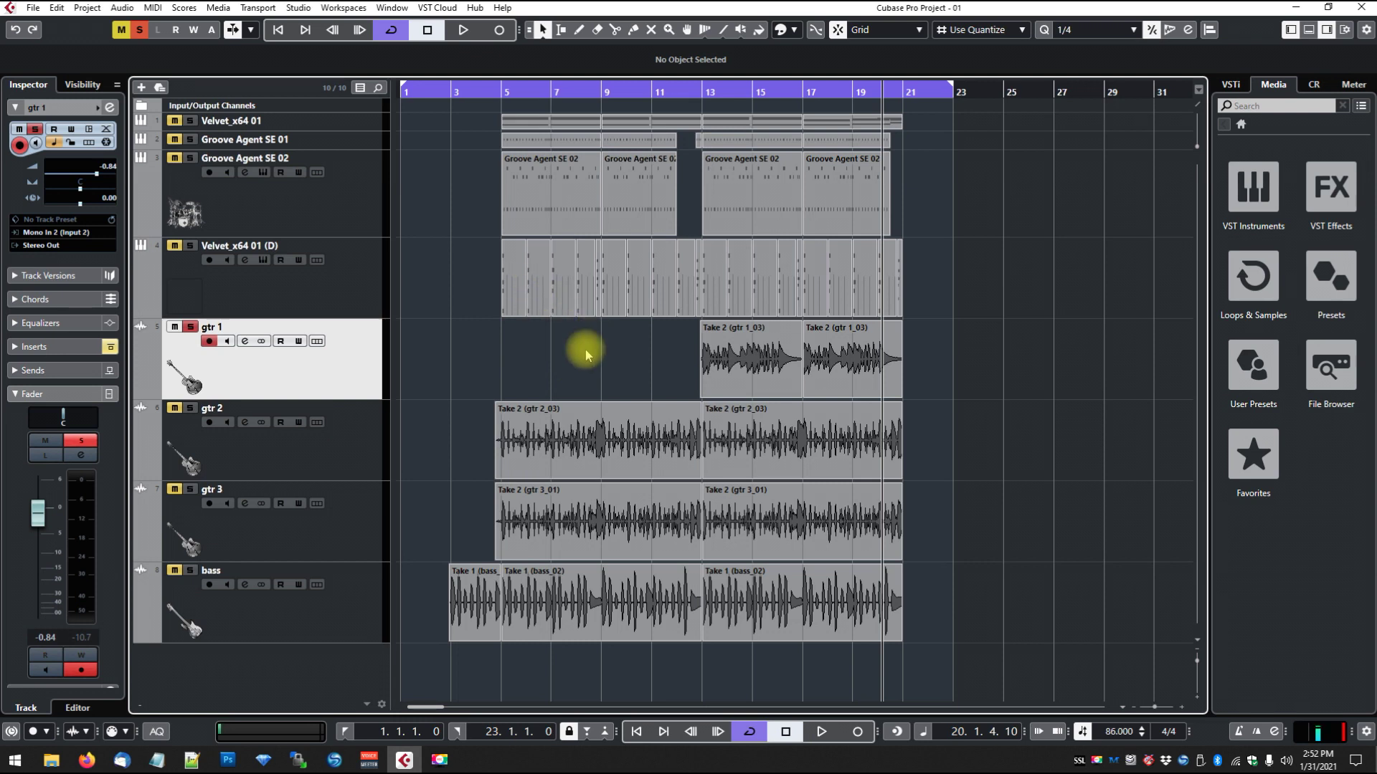
{"action": "left_click", "coordinate": [33, 8]}
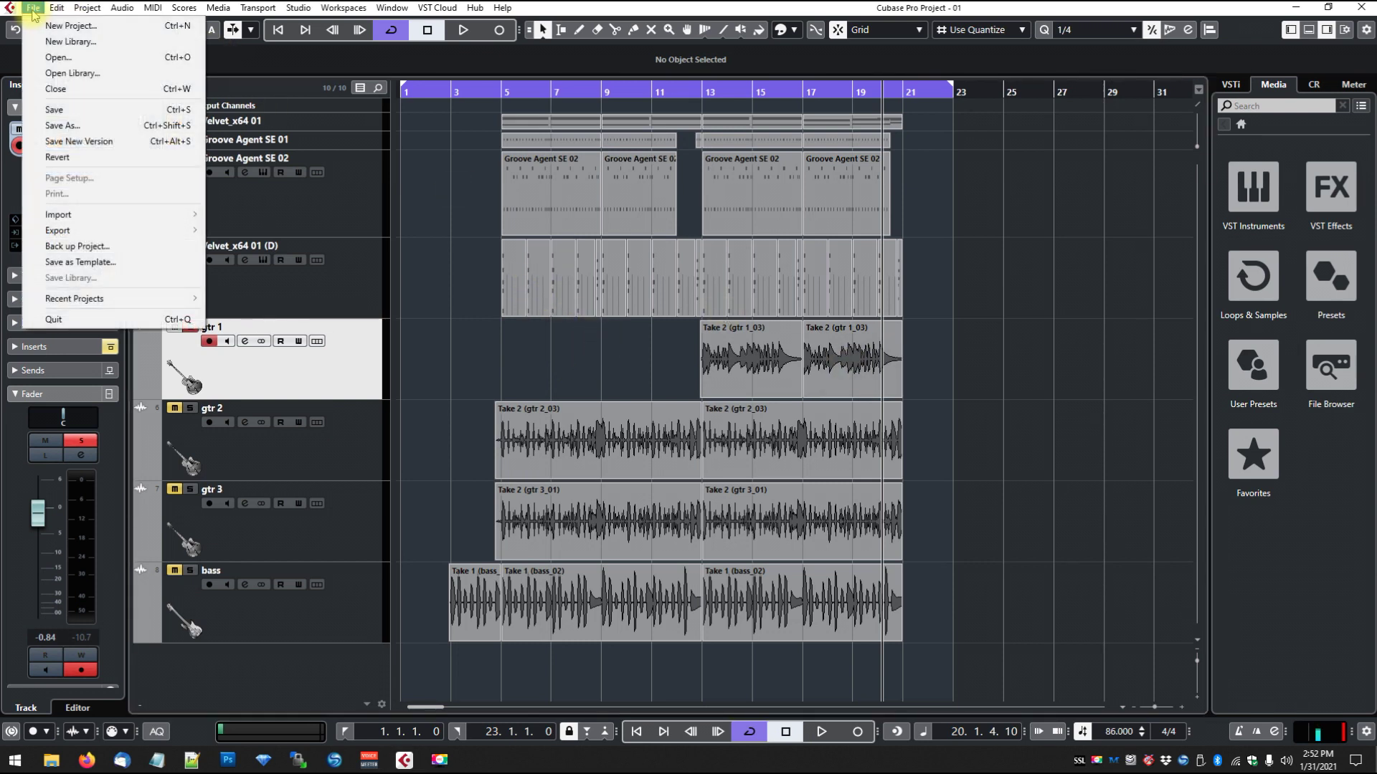
{"action": "left_click", "coordinate": [33, 9]}
{"action": "left_click", "coordinate": [33, 9]}
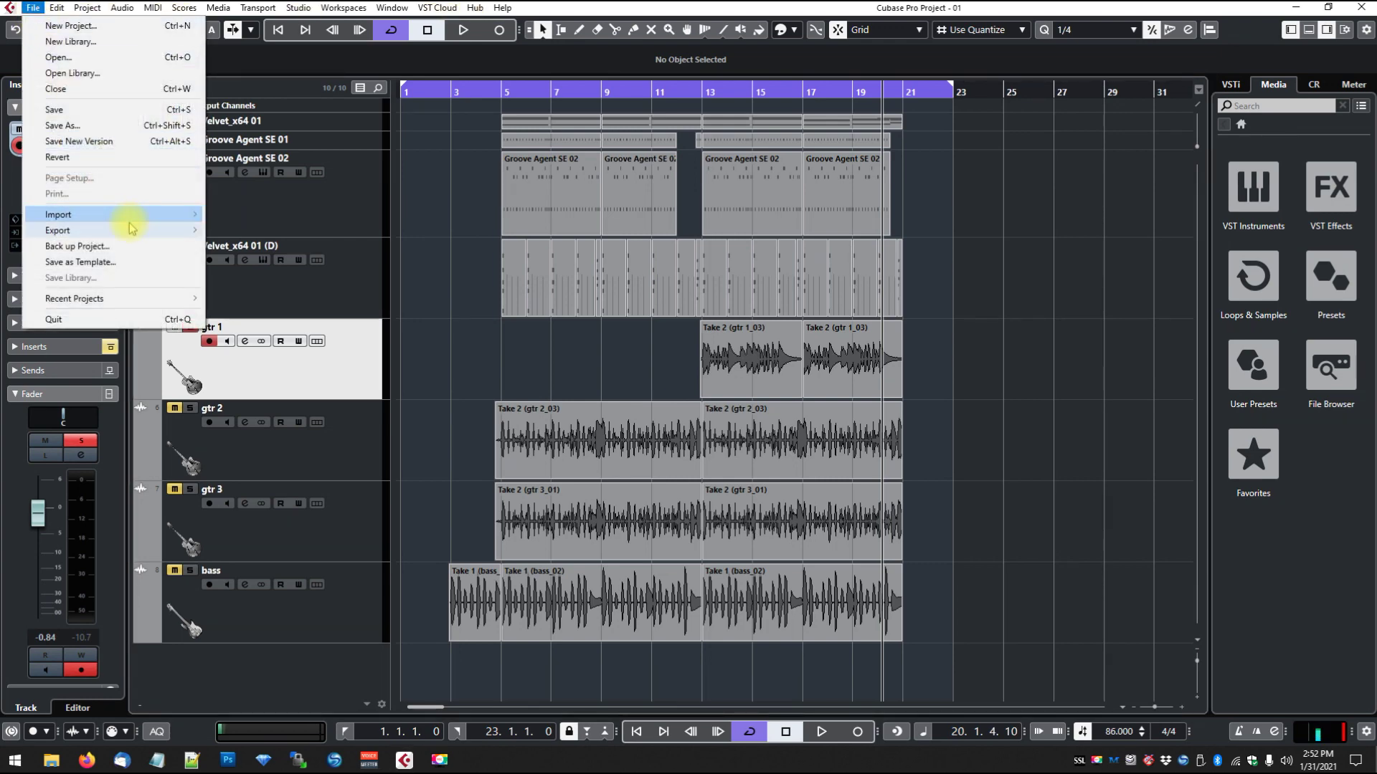
{"action": "mouse_move", "coordinate": [185, 235]}
{"action": "left_click", "coordinate": [247, 230]}
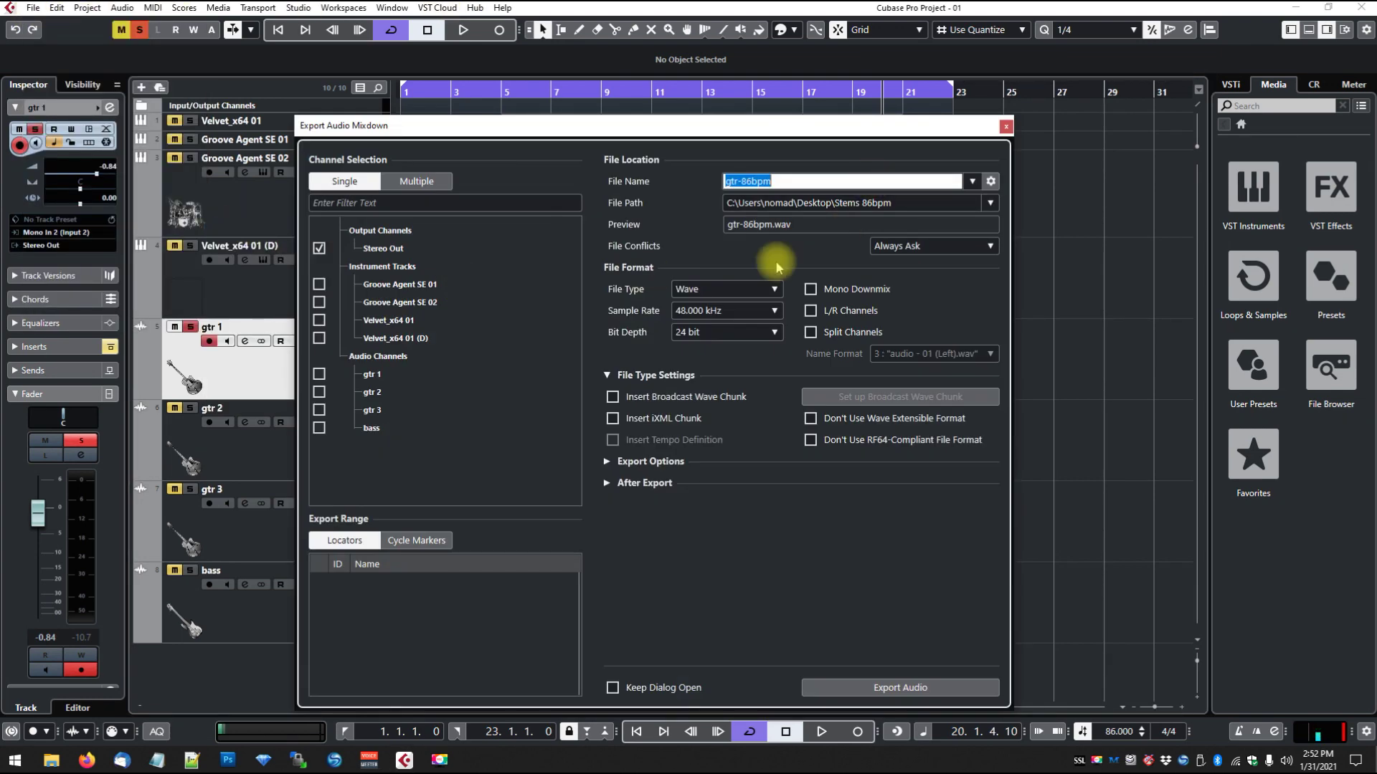
{"action": "key", "text": "Left"}
{"action": "key", "text": "Right"}
{"action": "key", "text": "Right"}
{"action": "key", "text": "Right"}
{"action": "left_click", "coordinate": [810, 289]}
{"action": "left_click", "coordinate": [884, 687]}
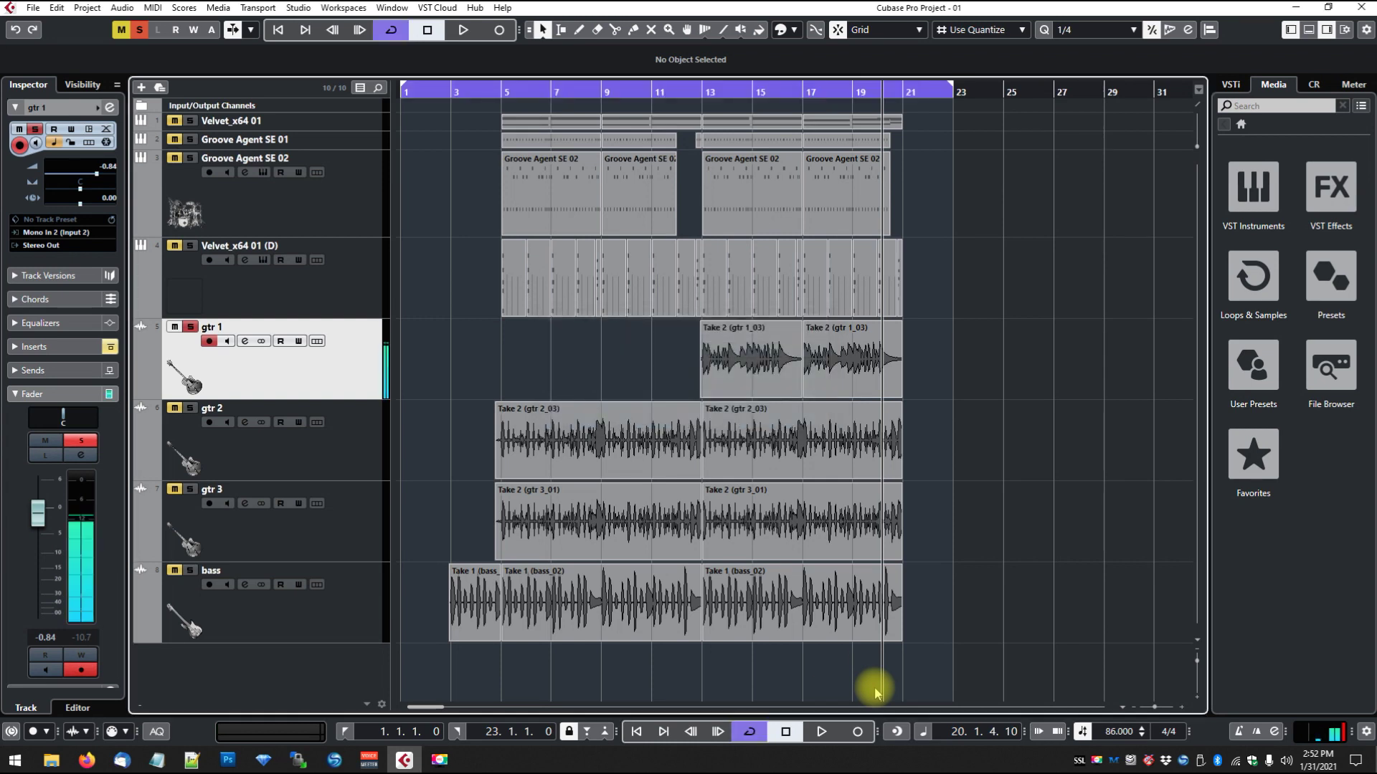
Step: Solo and select the bass track, and play from around bar 4
{"action": "left_click", "coordinate": [190, 570]}
{"action": "left_click", "coordinate": [482, 92]}
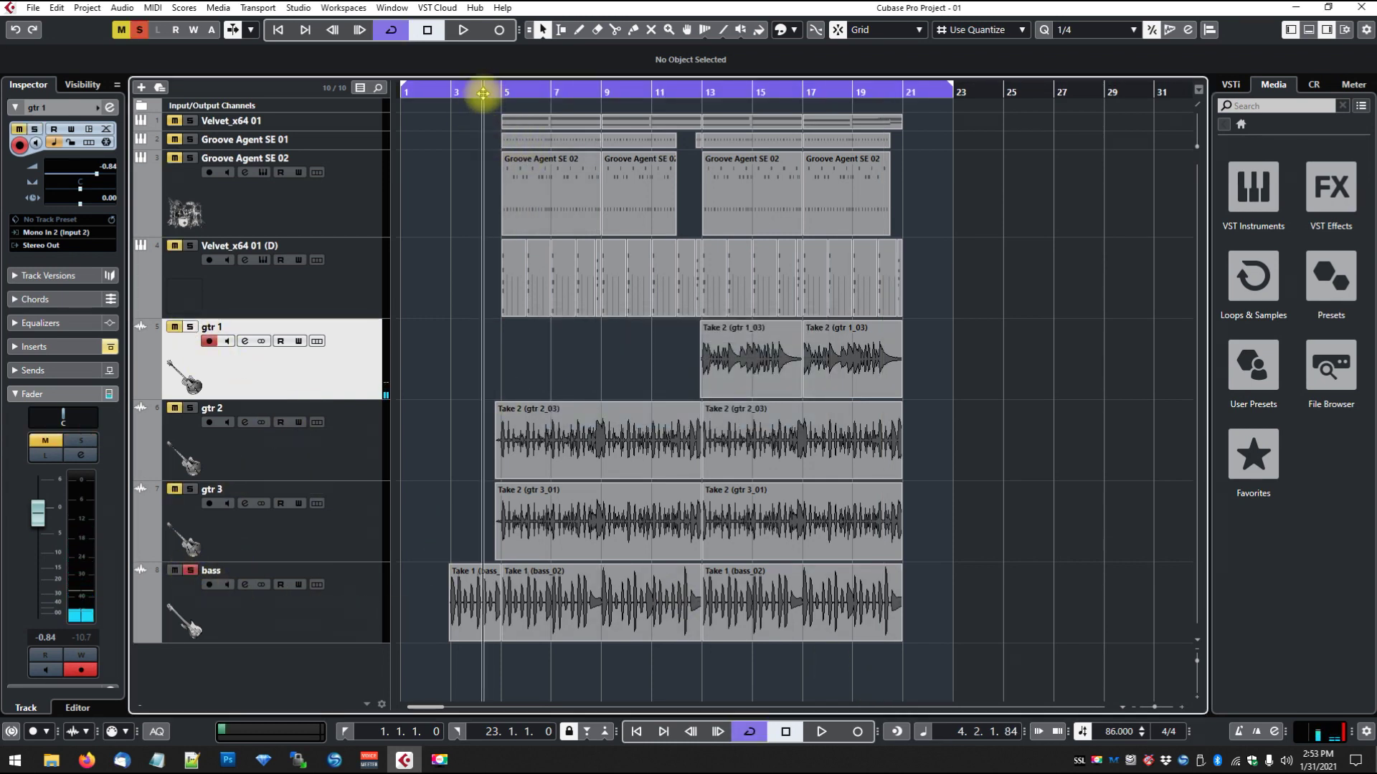
{"action": "key", "text": "space"}
{"action": "left_click", "coordinate": [383, 606]}
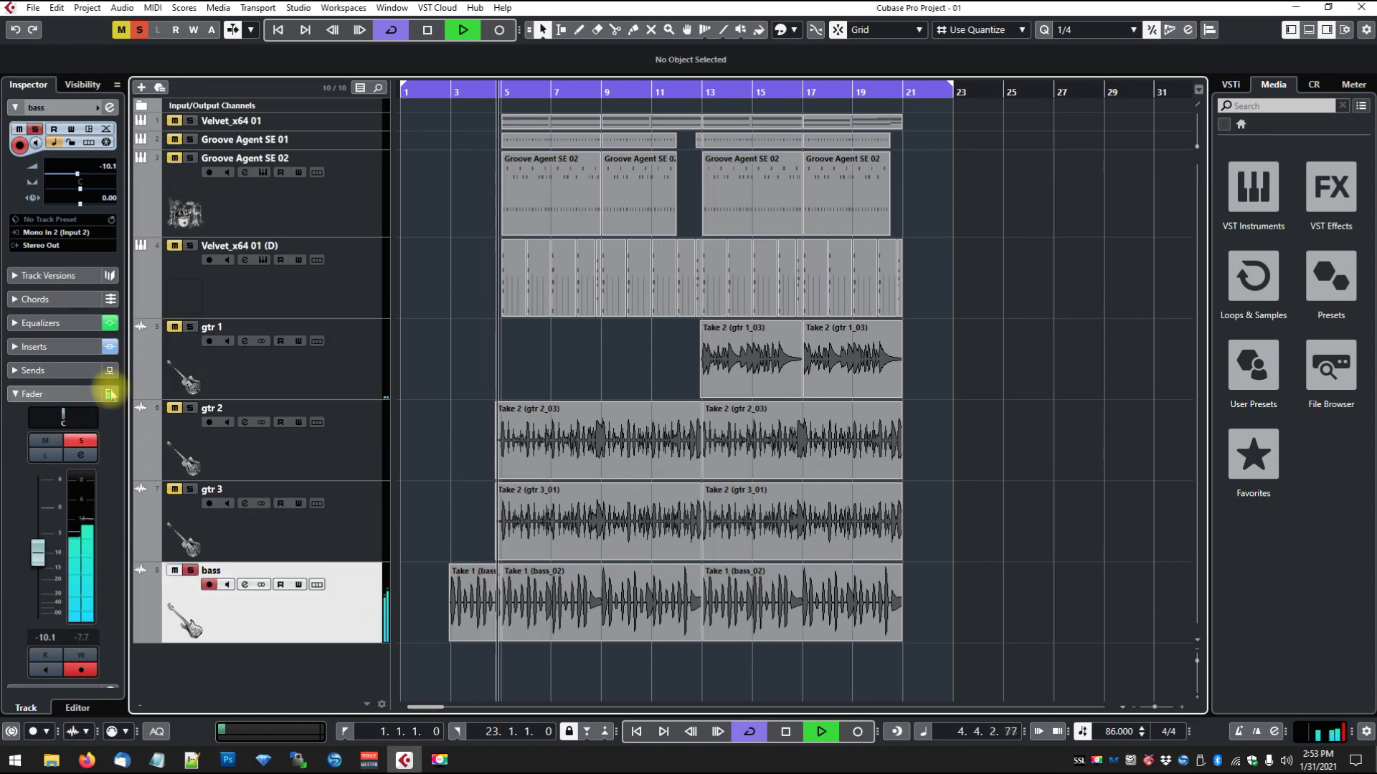
Step: On the bass channel, disable EQ bands 2 LMF and 3 HMF, bypass MaxxBass Mono, and raise the level from -10.1 to -2.67 dB
{"action": "key", "text": "F3"}
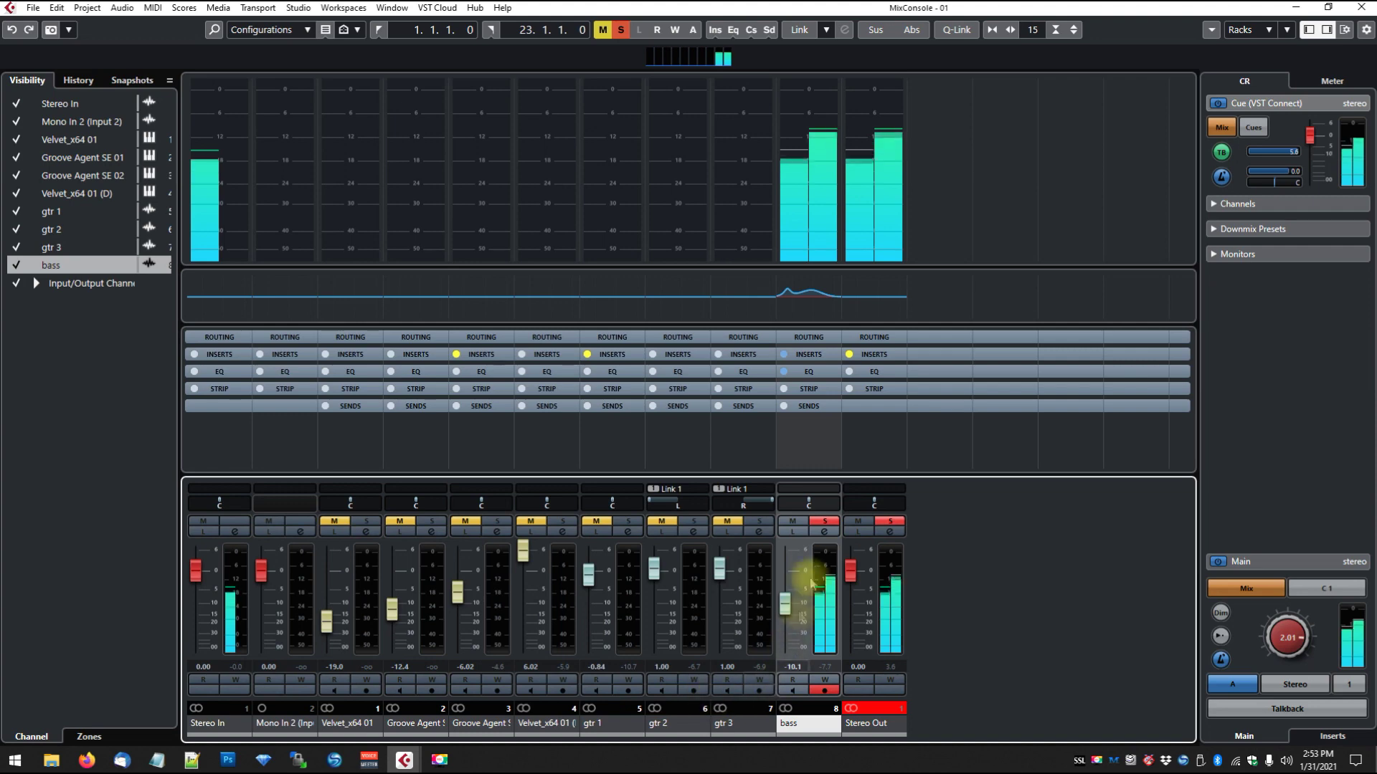
{"action": "left_click", "coordinate": [823, 532]}
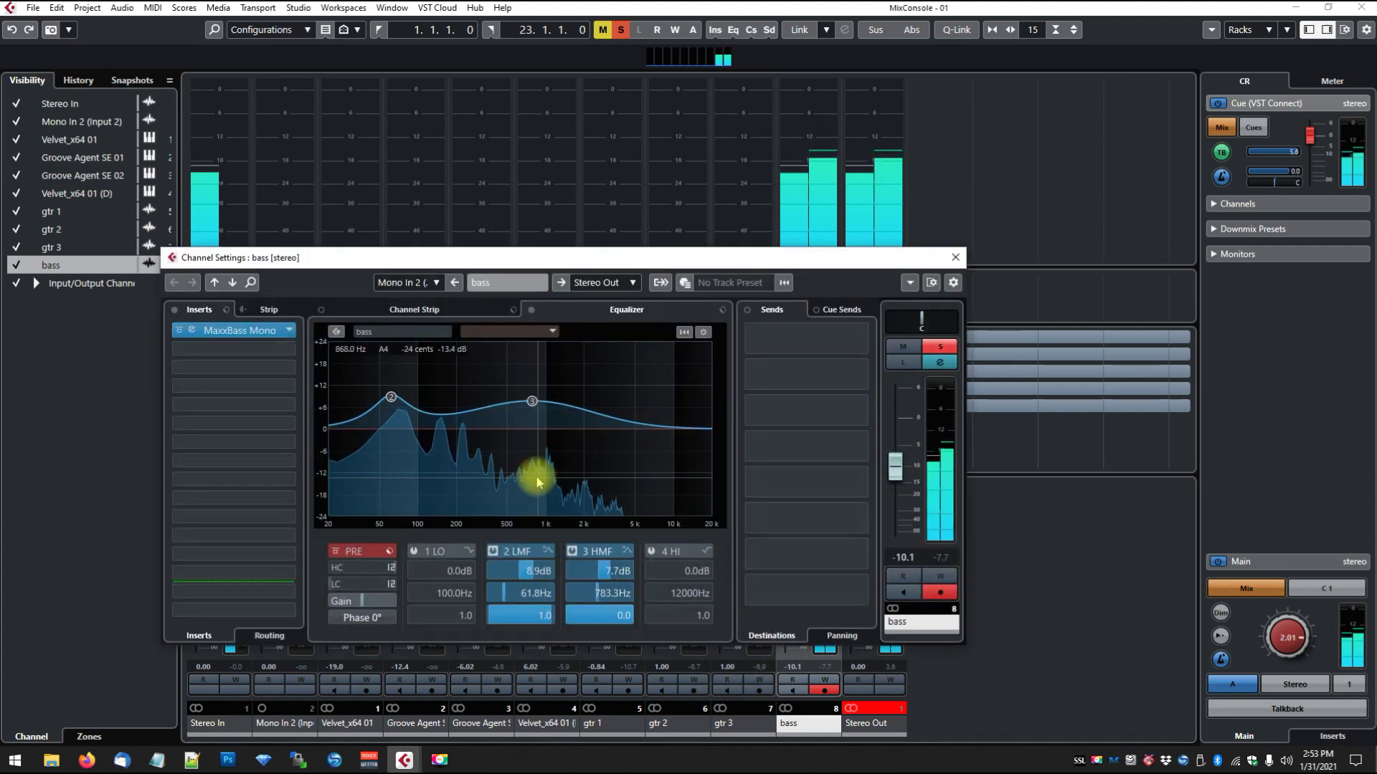
{"action": "left_click", "coordinate": [493, 551]}
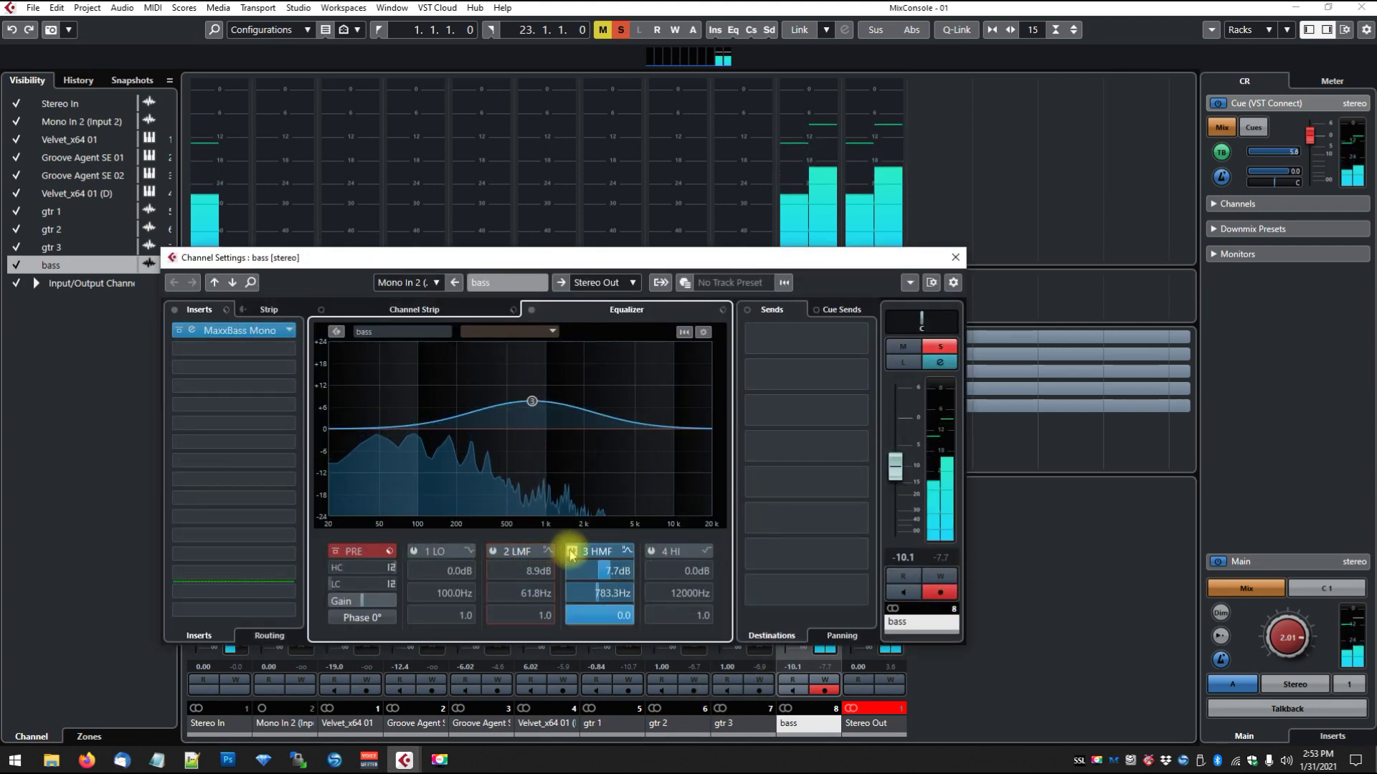
{"action": "left_click", "coordinate": [571, 551]}
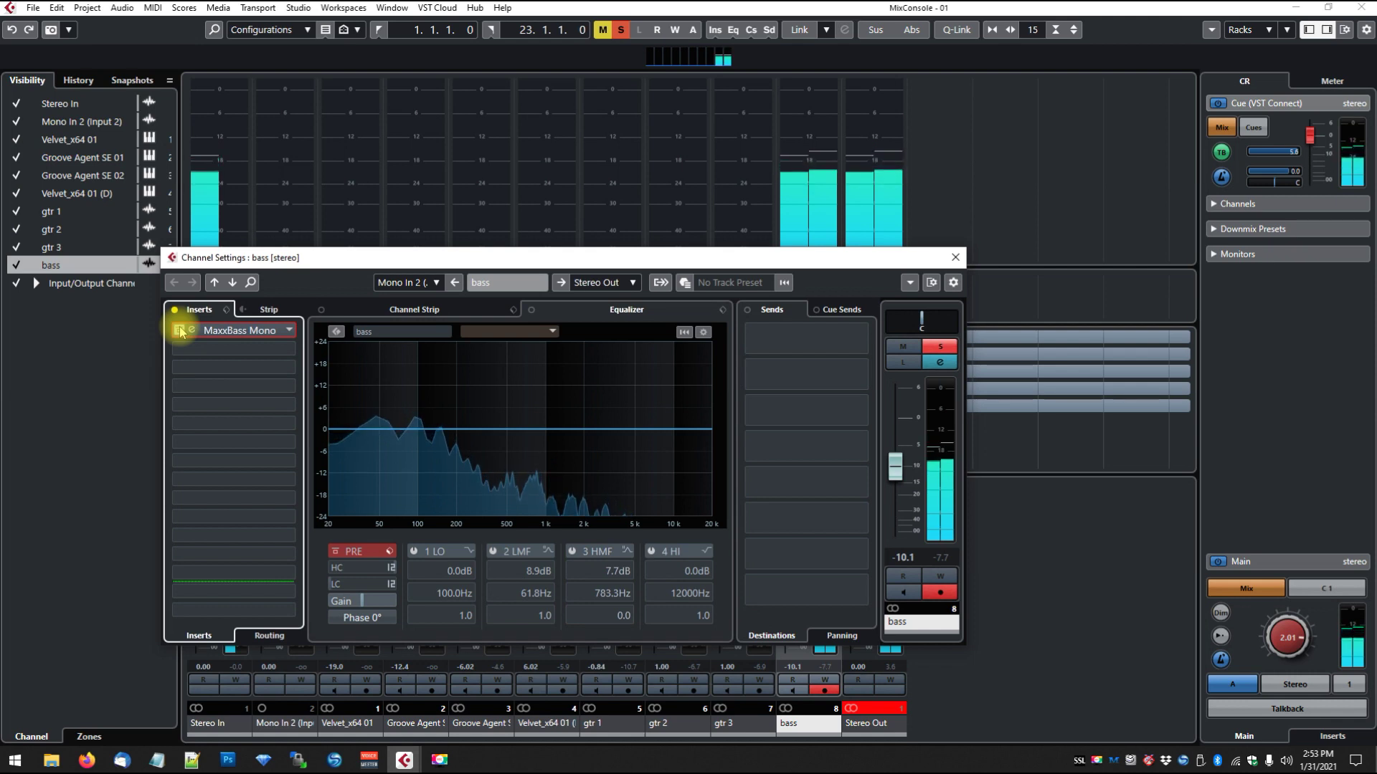
{"action": "left_click", "coordinate": [179, 330]}
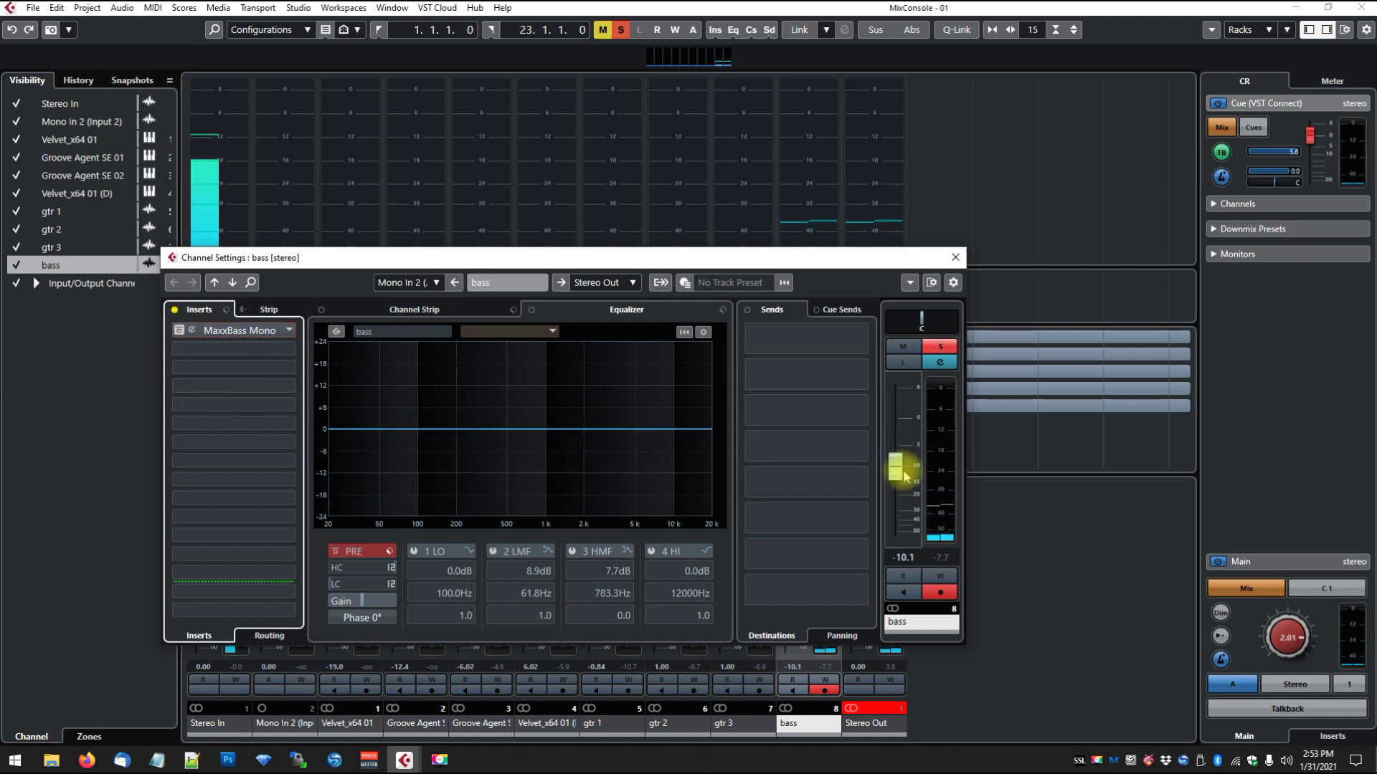
{"action": "left_click_drag", "start_coordinate": [904, 477], "coordinate": [898, 443]}
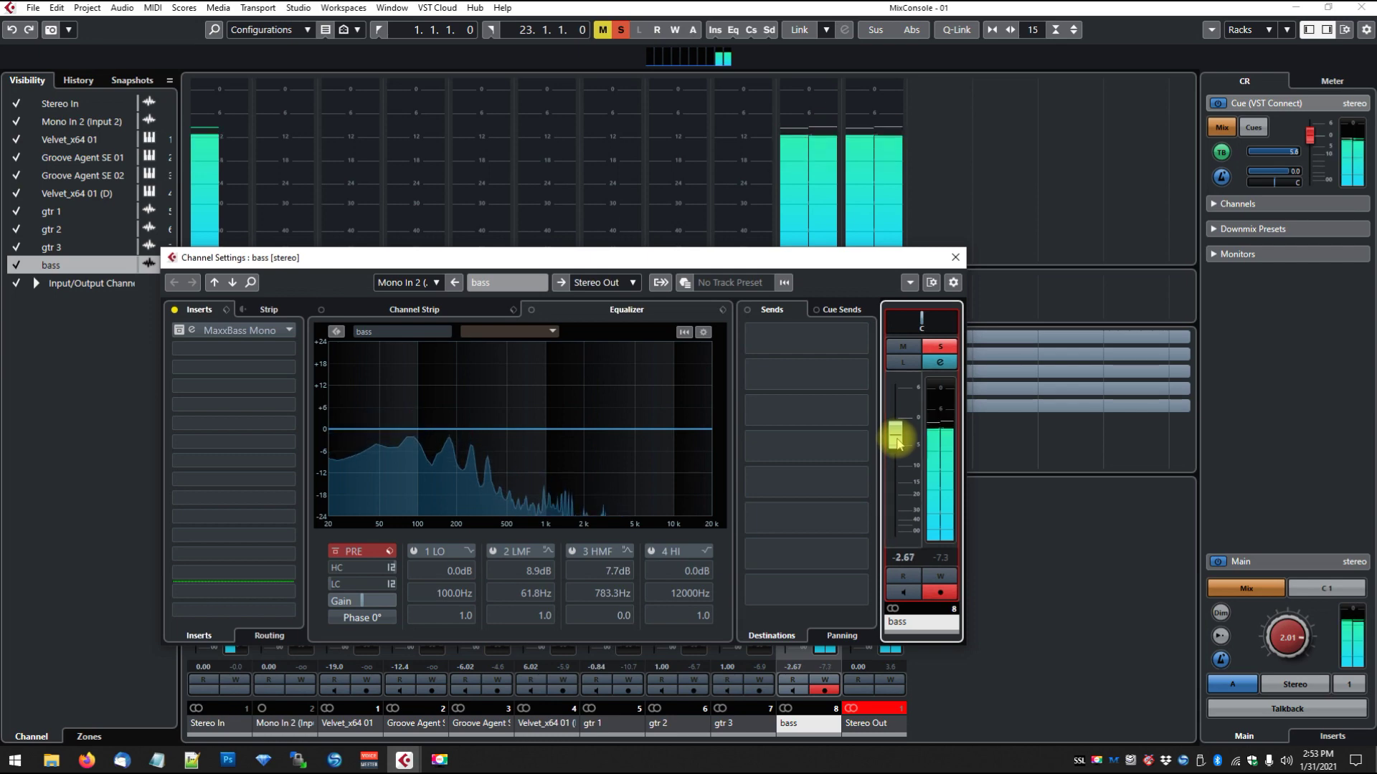
{"action": "left_click", "coordinate": [955, 257]}
{"action": "key", "text": "F3"}
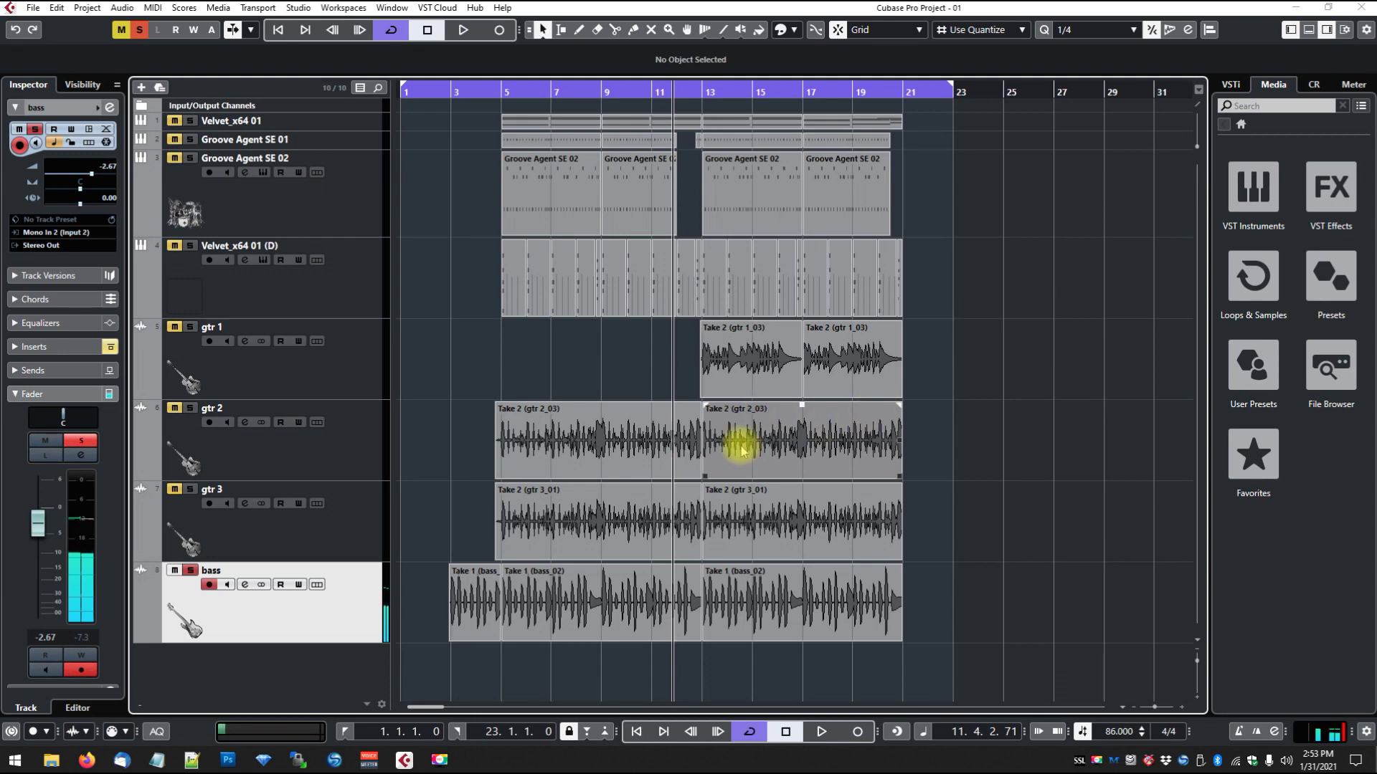
Step: Export an Audio Mixdown of the bass as mono WAV bass-86bpm, replacing gtr-lead in the file name
{"action": "left_click", "coordinate": [34, 8]}
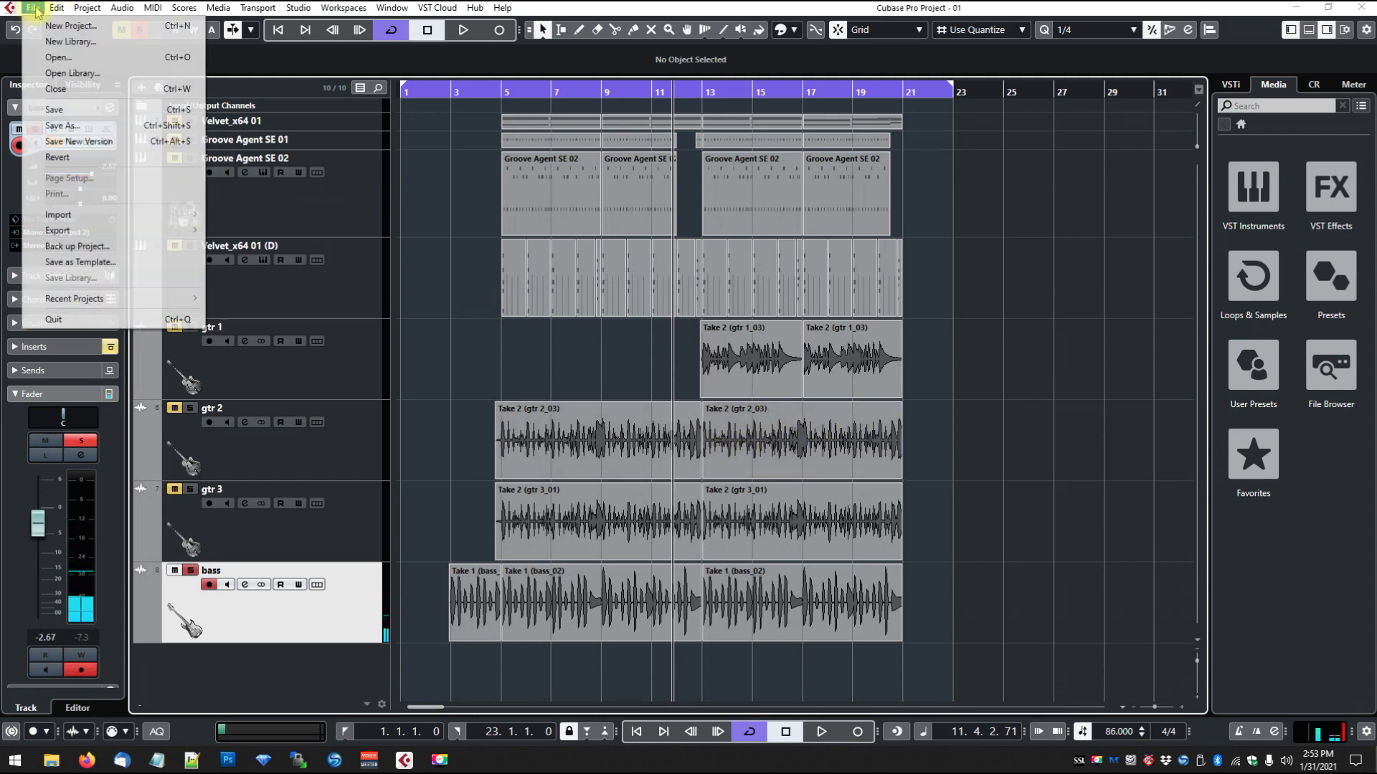
{"action": "mouse_move", "coordinate": [193, 228]}
{"action": "left_click", "coordinate": [230, 261]}
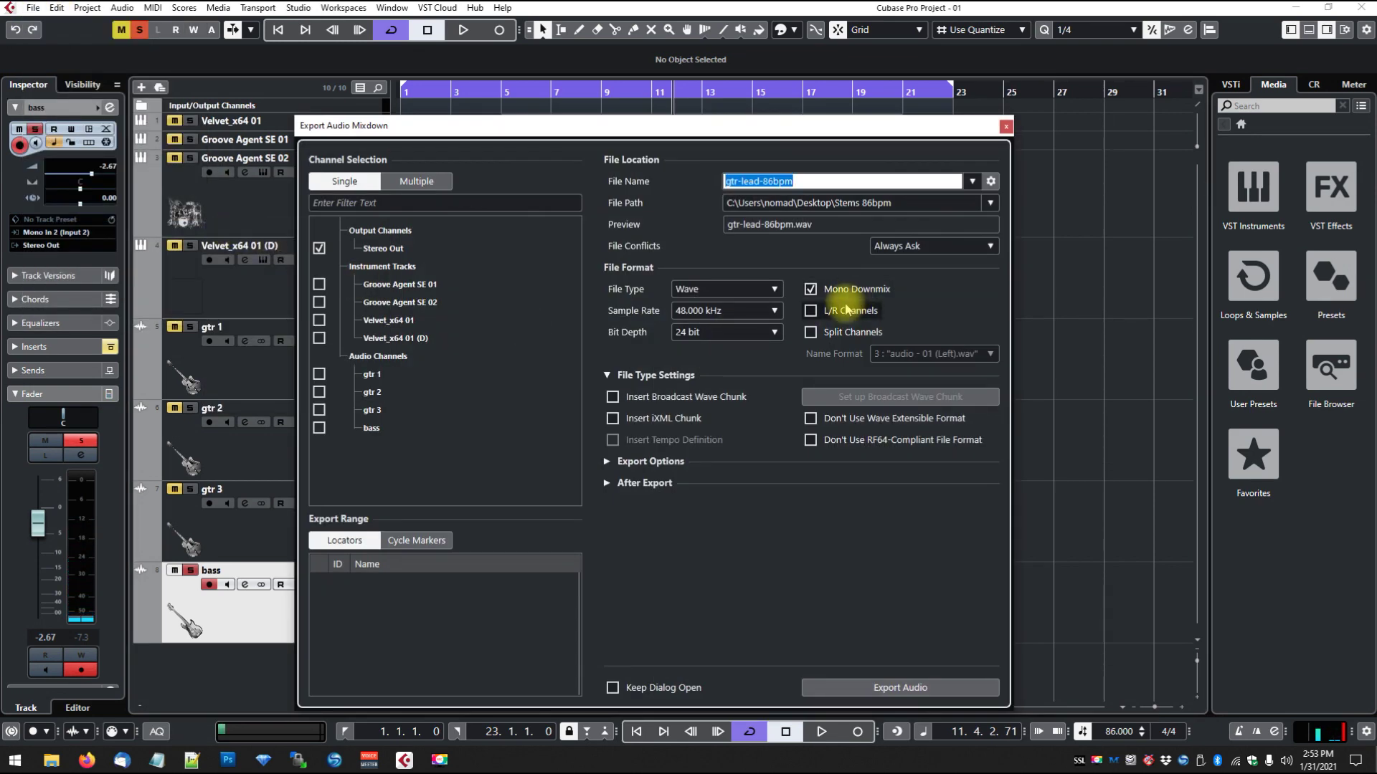
{"action": "left_click_drag", "start_coordinate": [759, 181], "coordinate": [704, 181]}
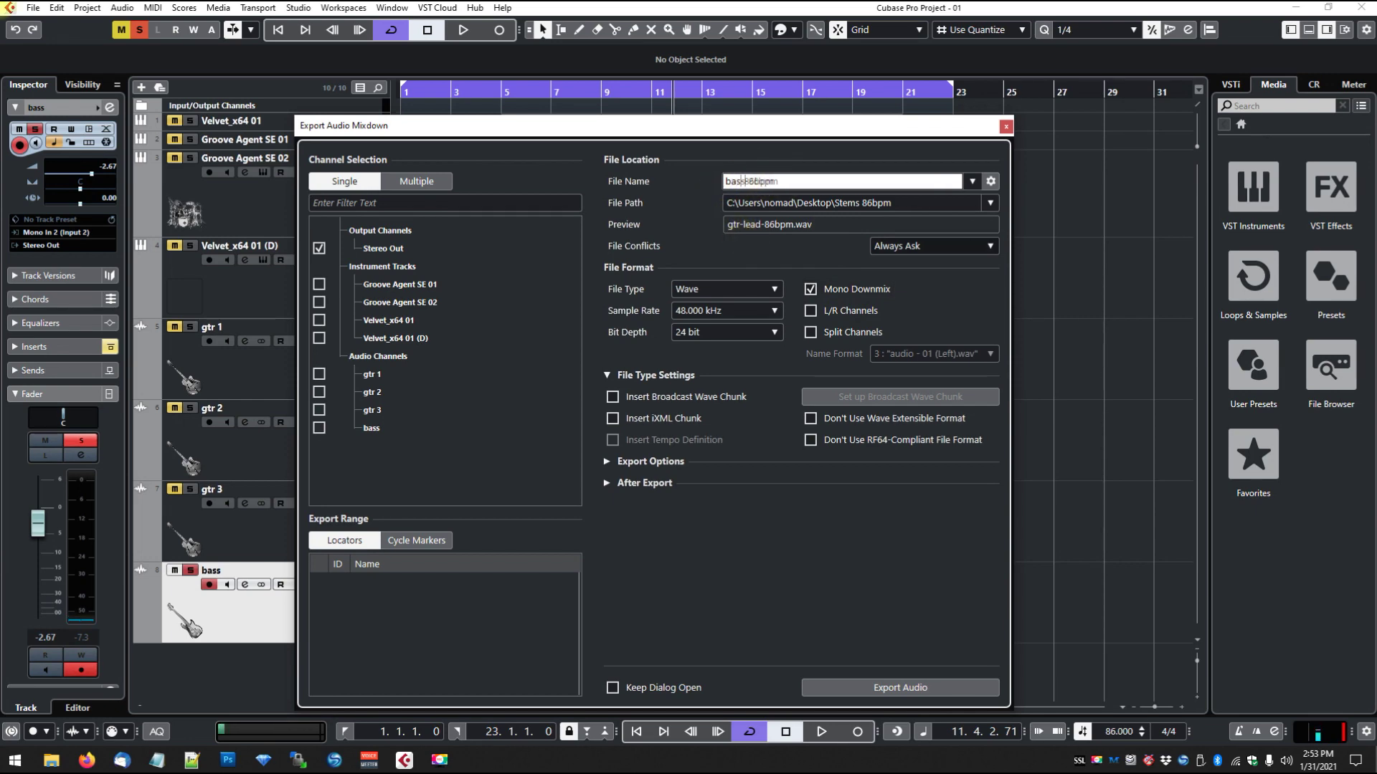
{"action": "type", "text": "bass"}
{"action": "left_click", "coordinate": [893, 688]}
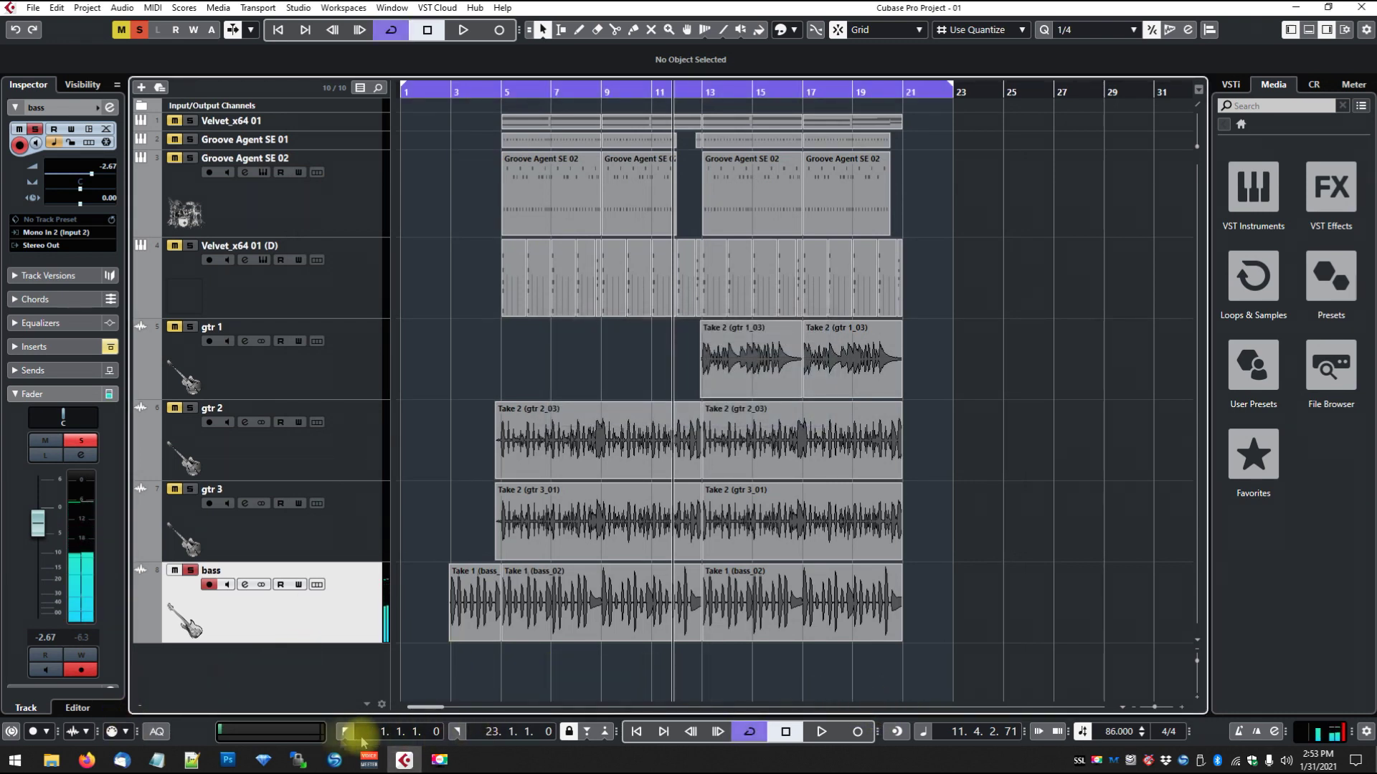
Step: Refresh the Stems 86bpm folder in File Explorer to check the five WAV stems
{"action": "mouse_move", "coordinate": [51, 760]}
{"action": "left_click", "coordinate": [137, 710]}
{"action": "right_click", "coordinate": [641, 420]}
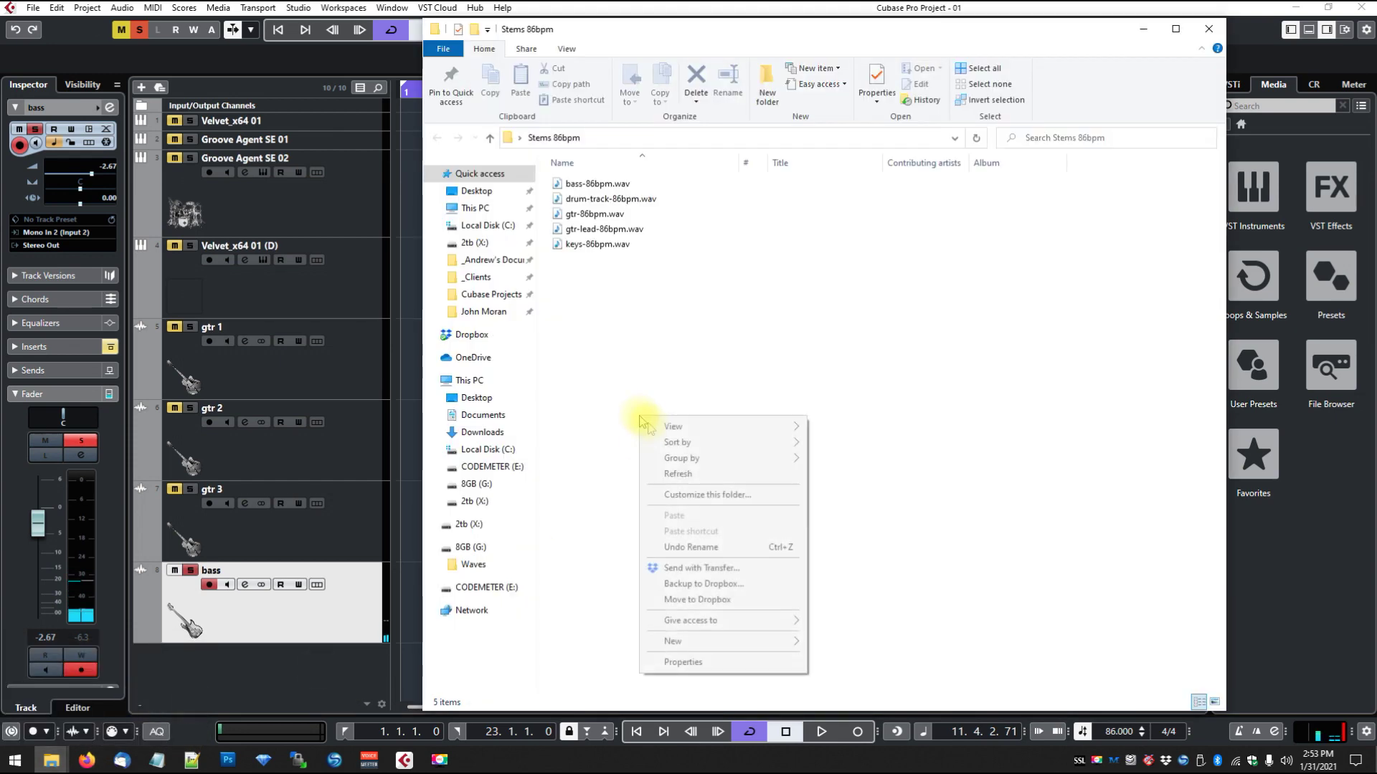
{"action": "left_click", "coordinate": [691, 476]}
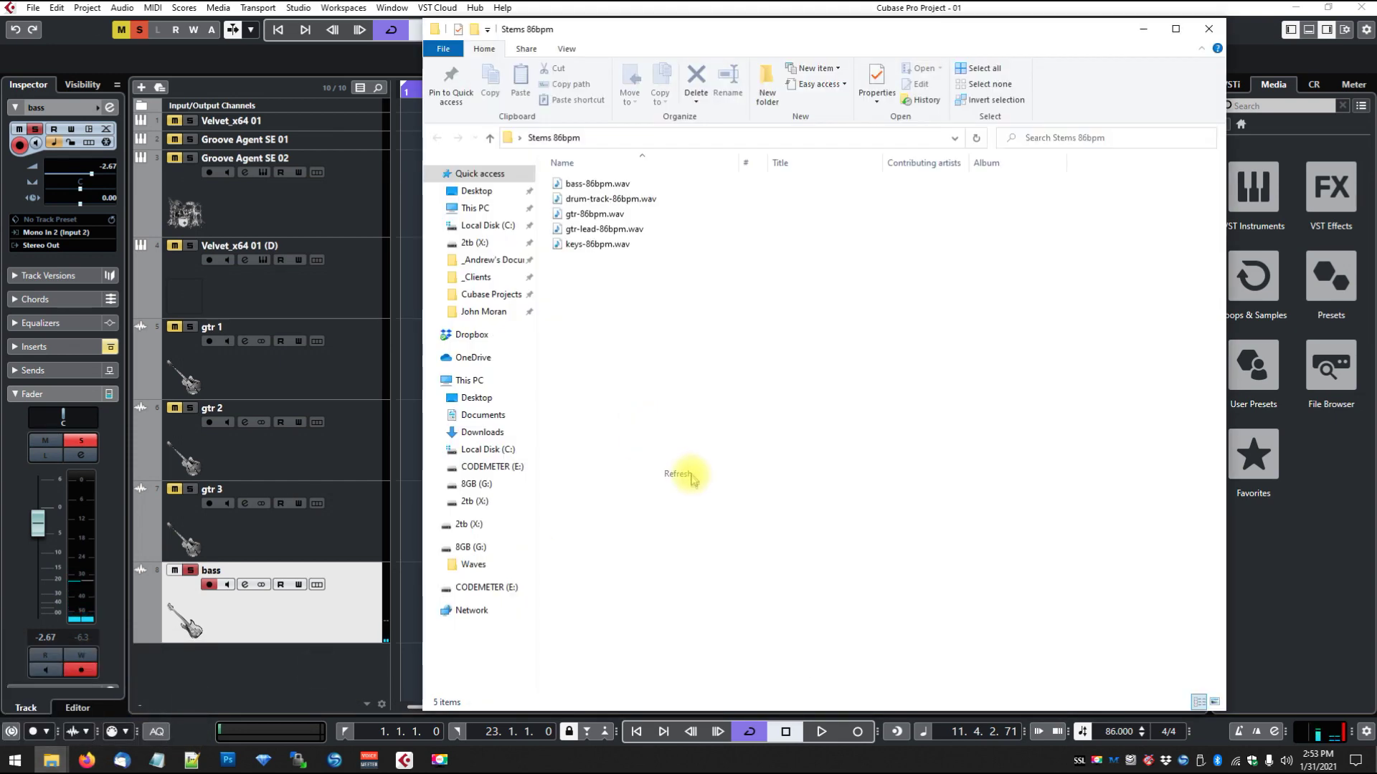
Step: Back in Cubase, select the Groove Agent SE 02 drum track
{"action": "left_click", "coordinate": [661, 14]}
{"action": "left_click", "coordinate": [364, 286]}
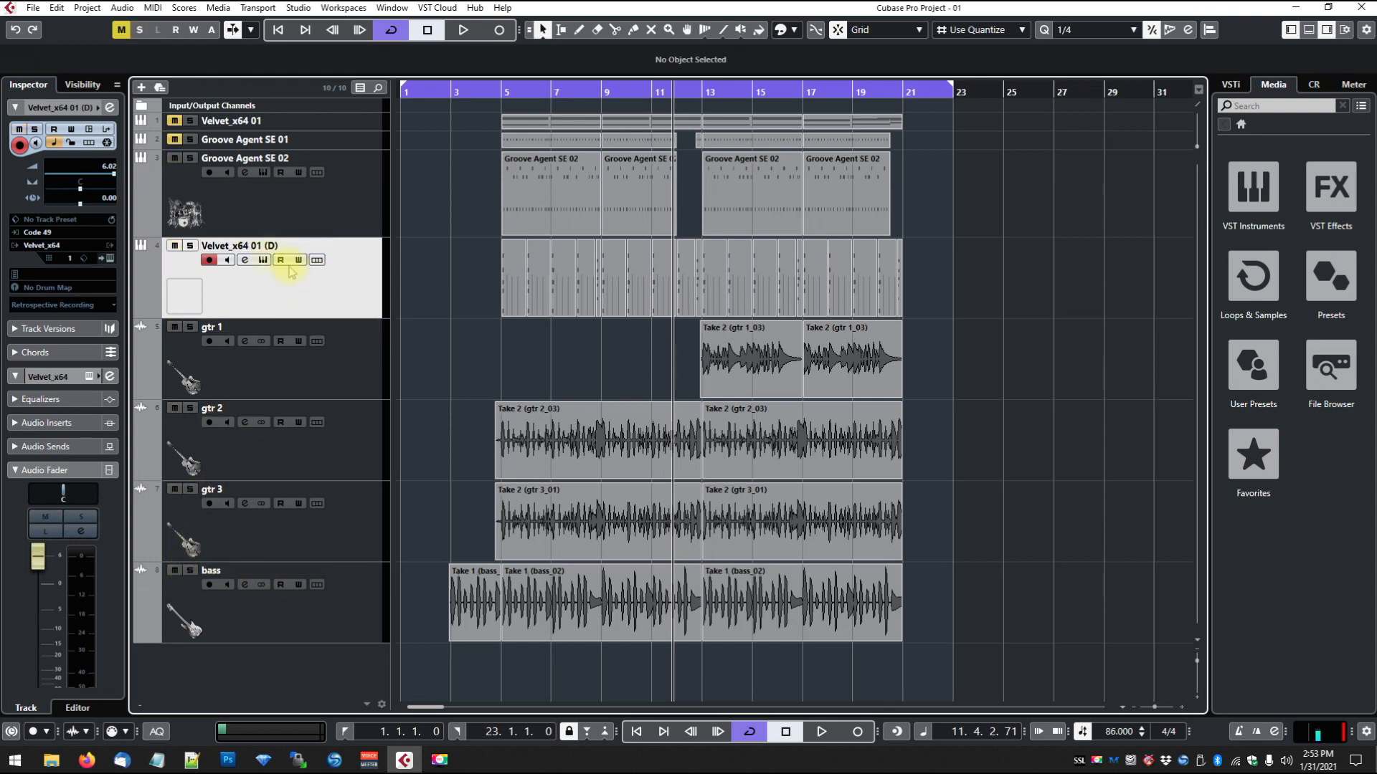
{"action": "left_click", "coordinate": [341, 214]}
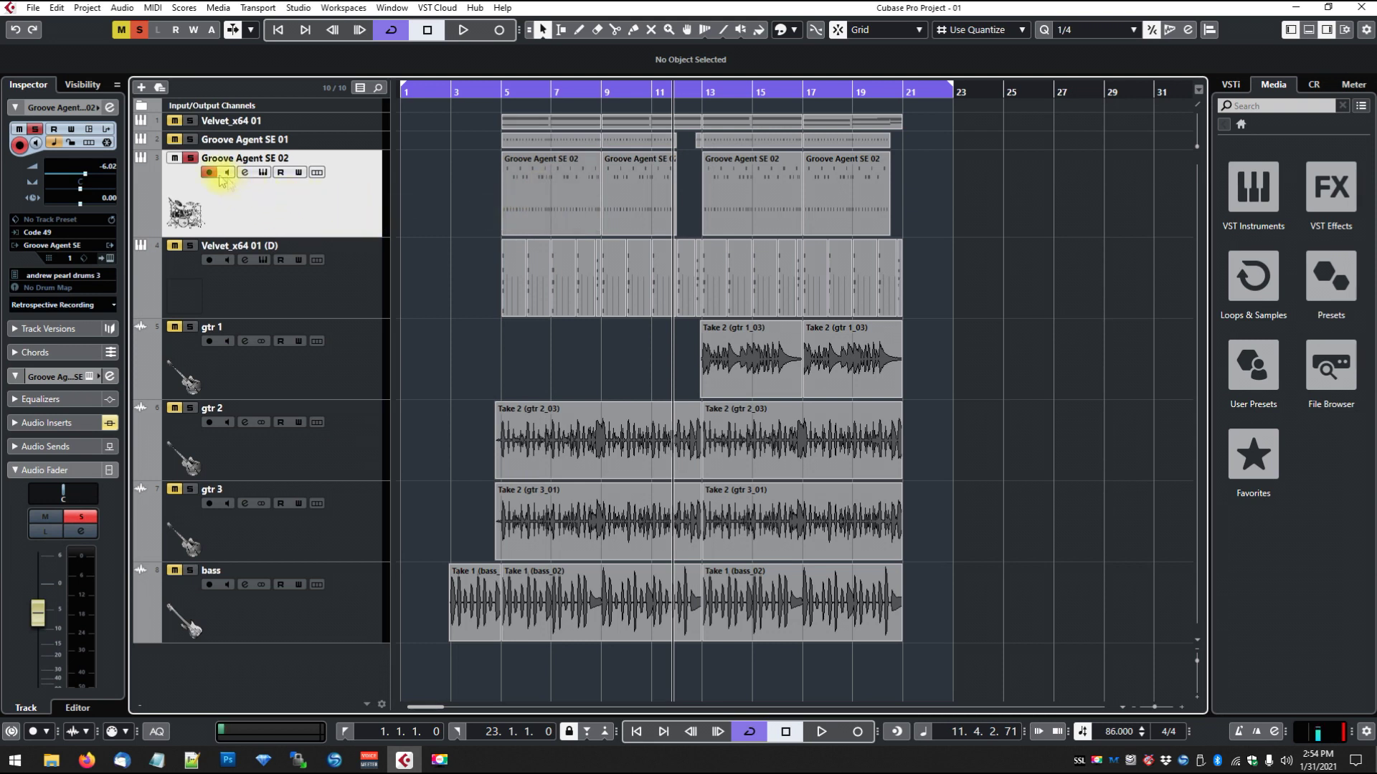
{"action": "left_click", "coordinate": [32, 9]}
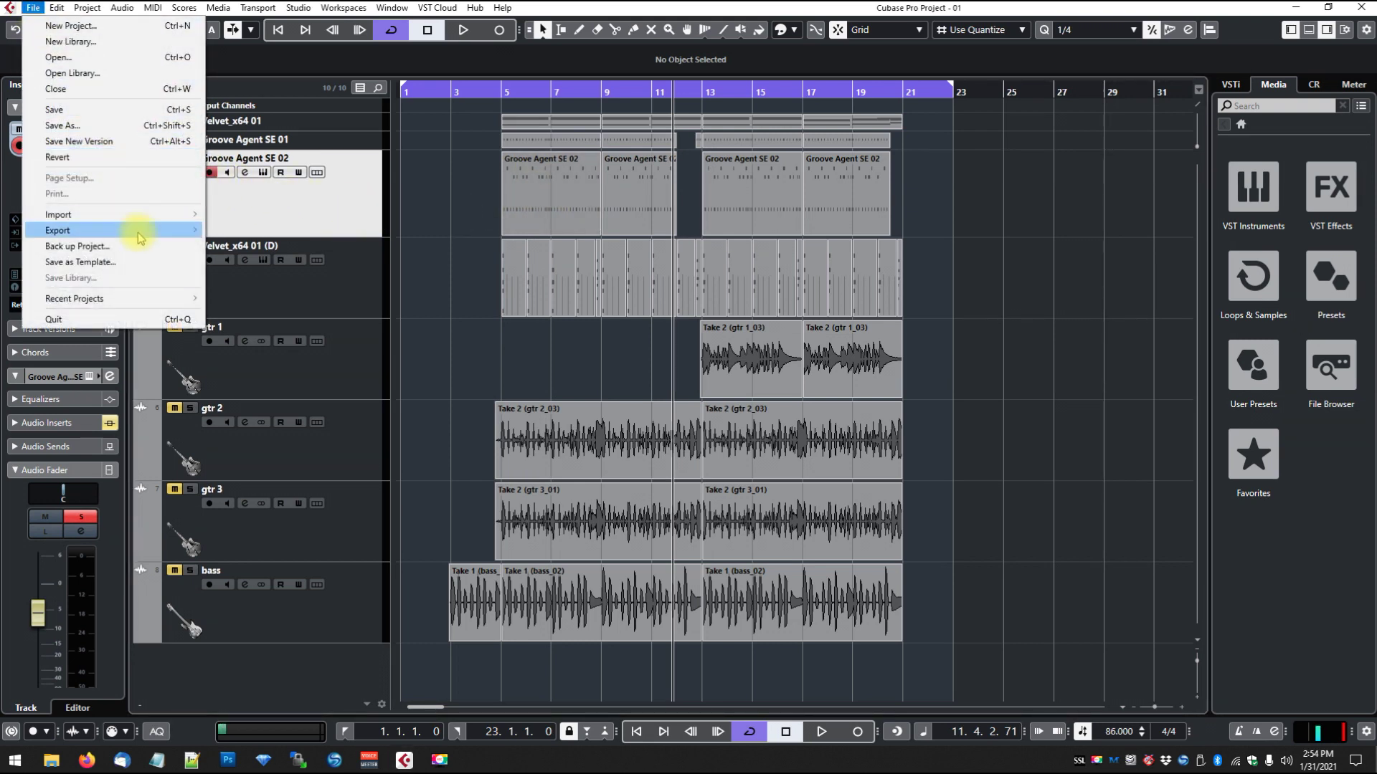
Step: Export the drum track as MIDI file drums-midi into Stems 86bpm, then refresh the folder listing
{"action": "mouse_move", "coordinate": [188, 236]}
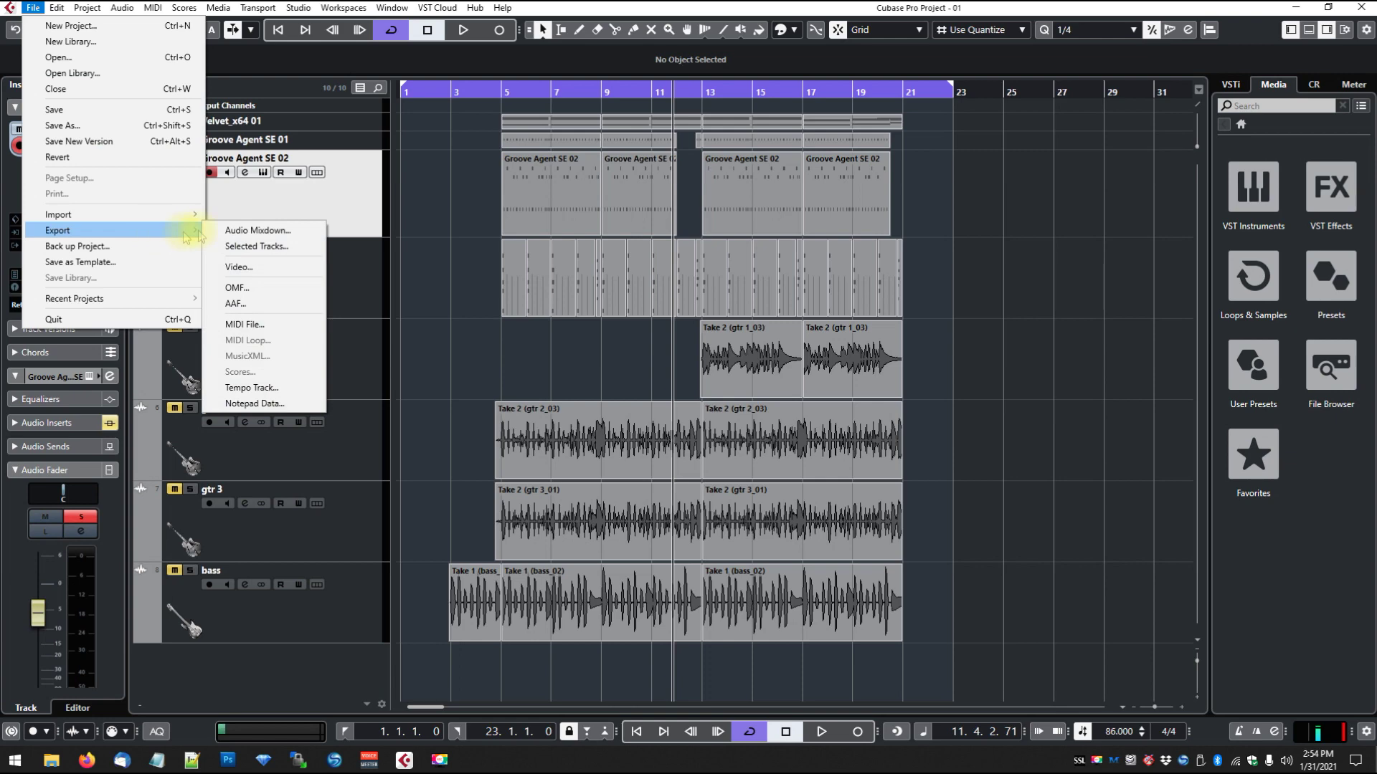
{"action": "left_click", "coordinate": [269, 331]}
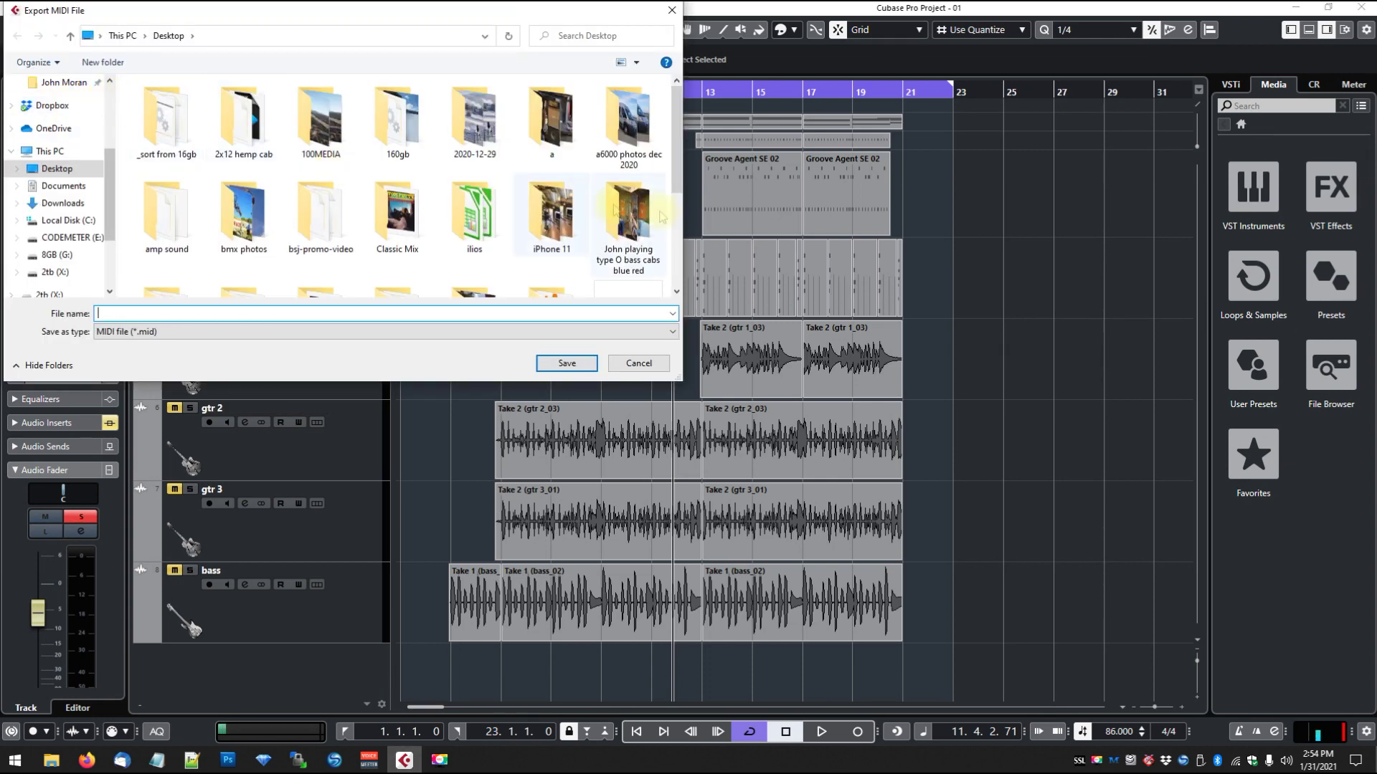
{"action": "left_click_drag", "start_coordinate": [676, 182], "coordinate": [678, 208]}
{"action": "double_click", "coordinate": [167, 265]}
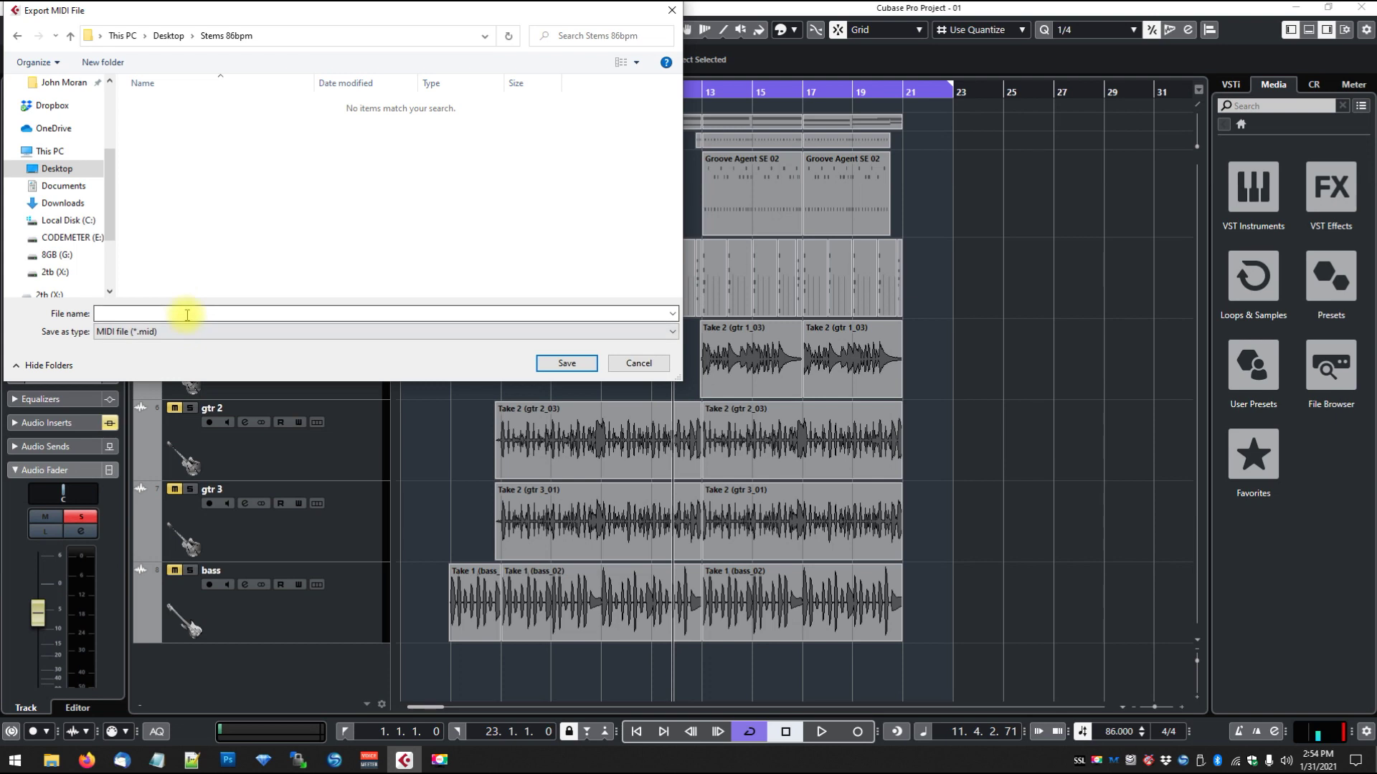
{"action": "type", "text": "drums-midi"}
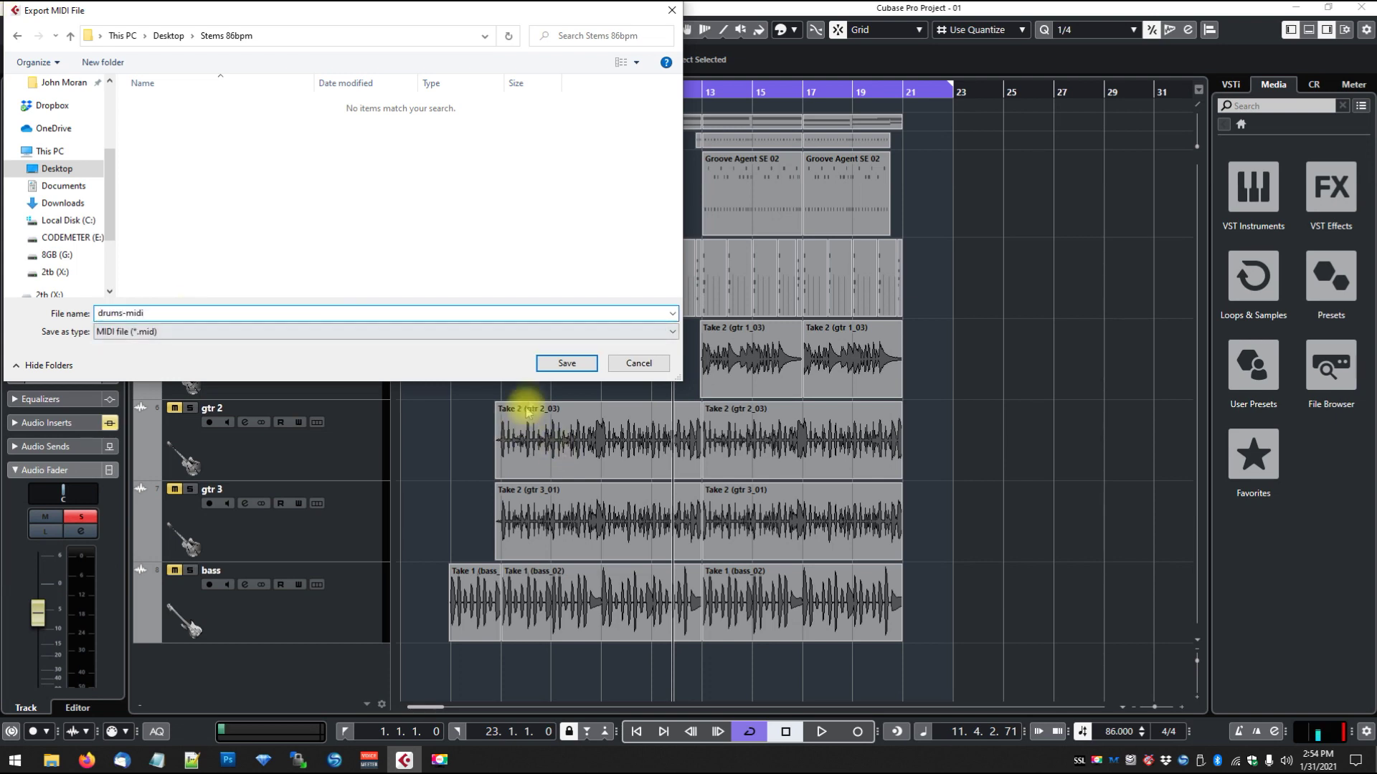
{"action": "left_click", "coordinate": [575, 365]}
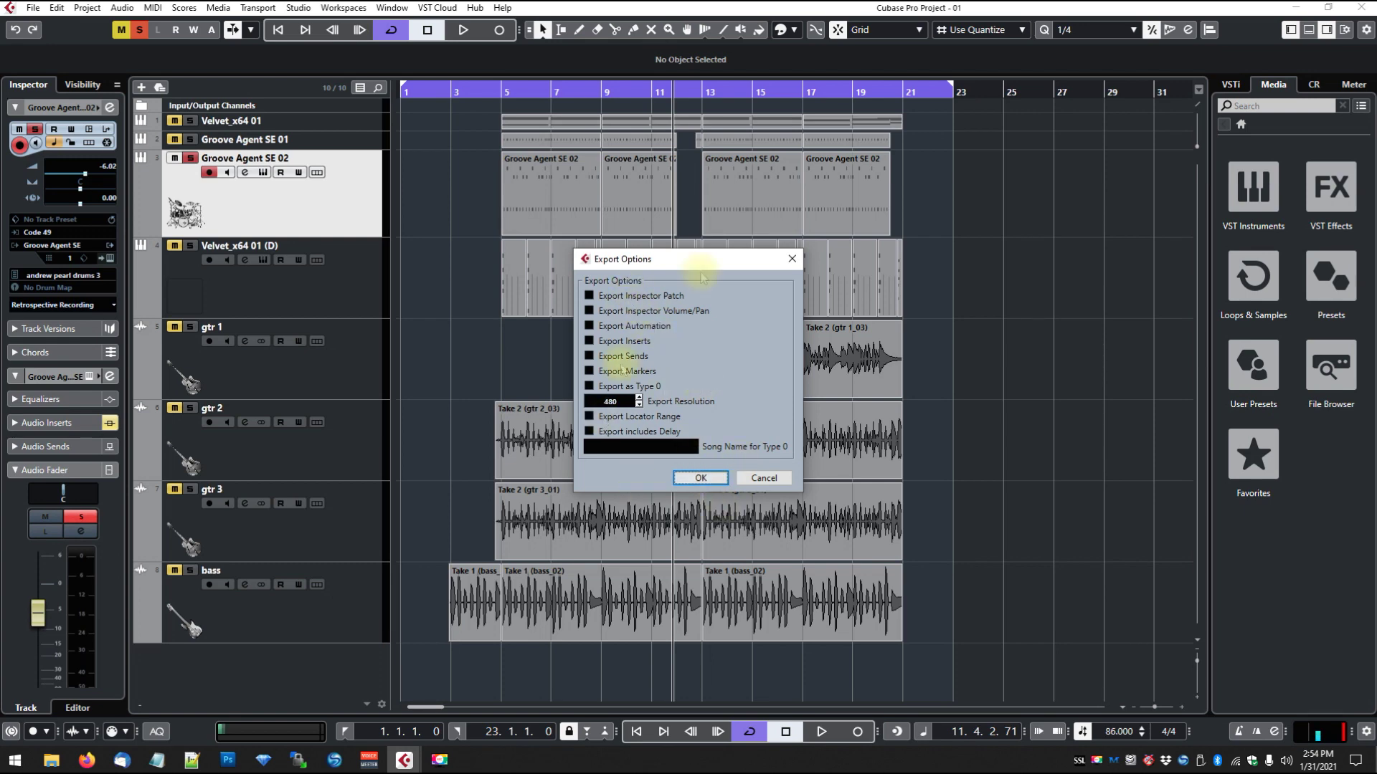
{"action": "left_click", "coordinate": [718, 478]}
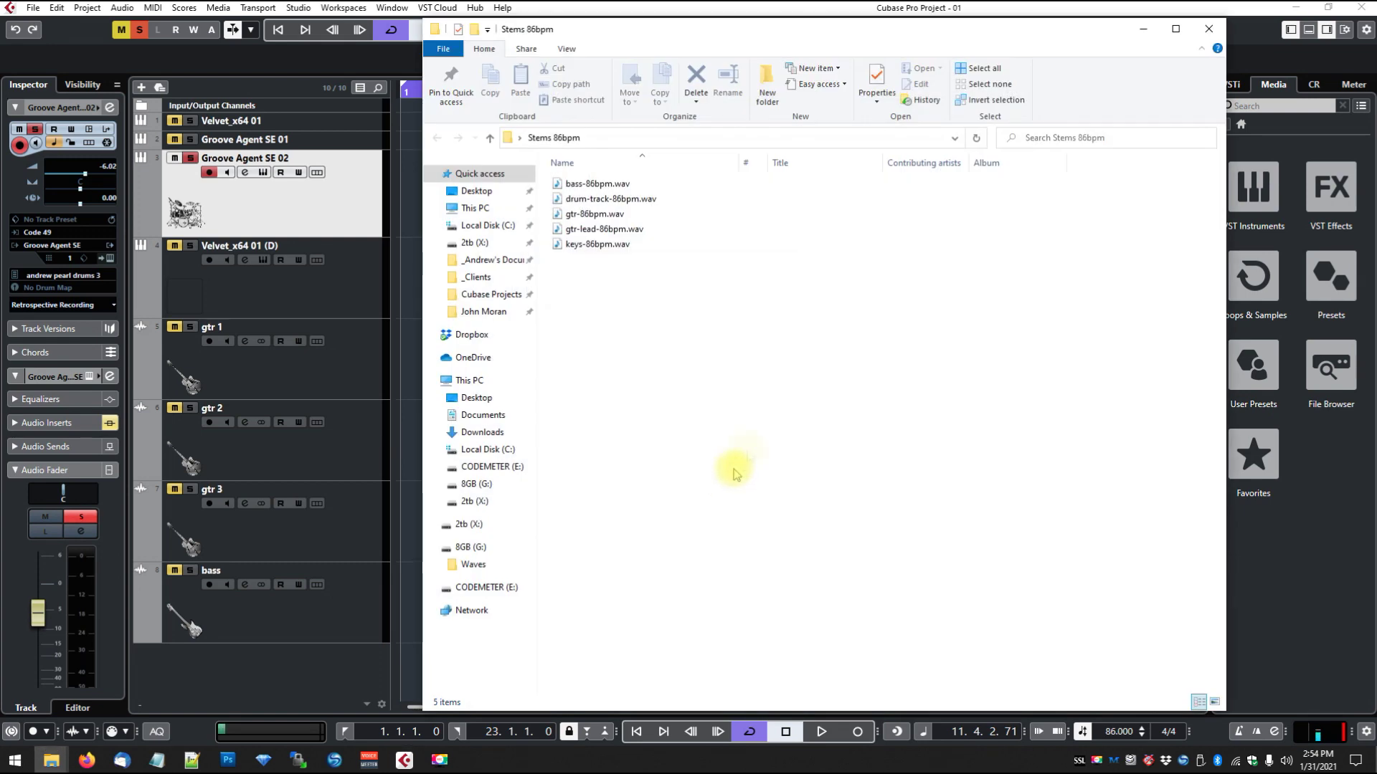
{"action": "right_click", "coordinate": [621, 311]}
{"action": "left_click", "coordinate": [677, 391]}
Step: Solo the Velvet_x64 01 (D) keys track and unsolo the Groove Agent SE 02 drums
{"action": "left_click", "coordinate": [380, 272]}
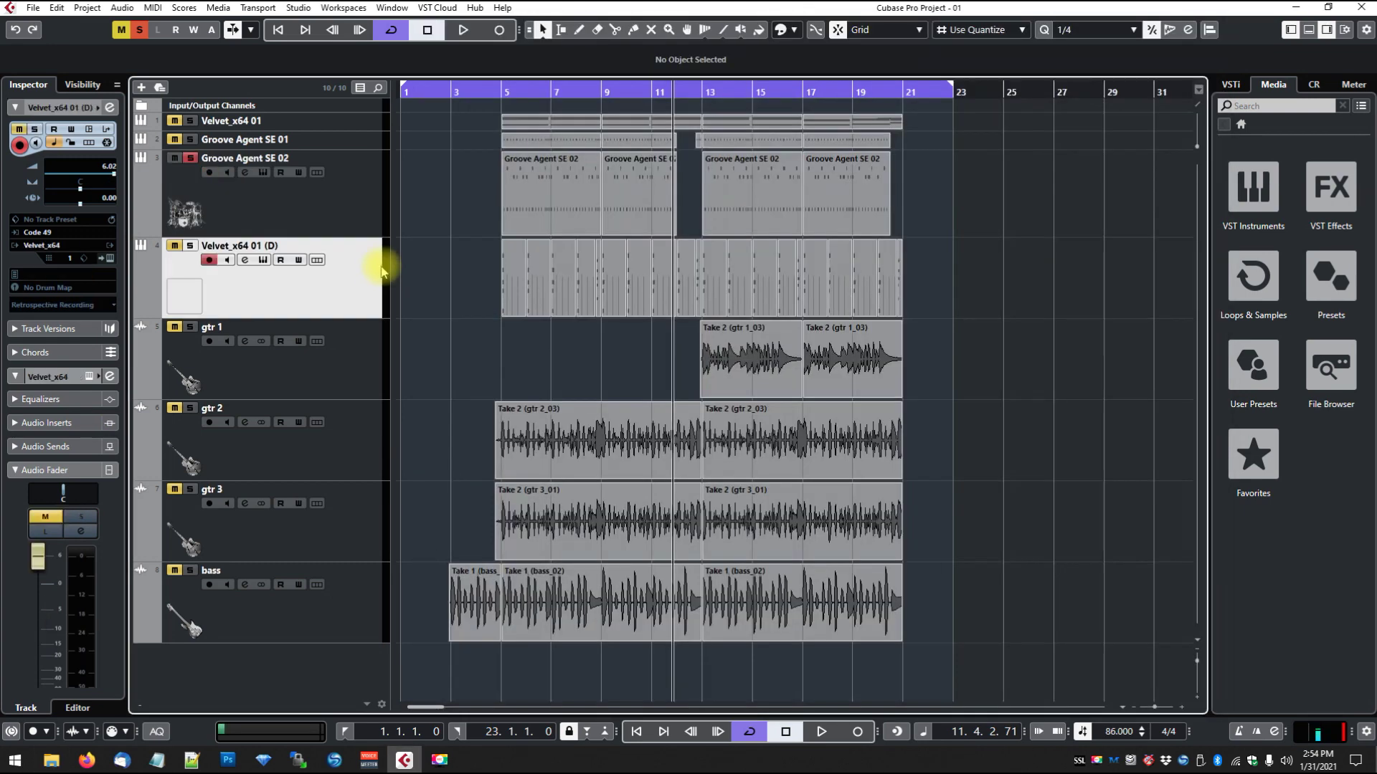
{"action": "left_click", "coordinate": [190, 246]}
{"action": "left_click", "coordinate": [174, 158]}
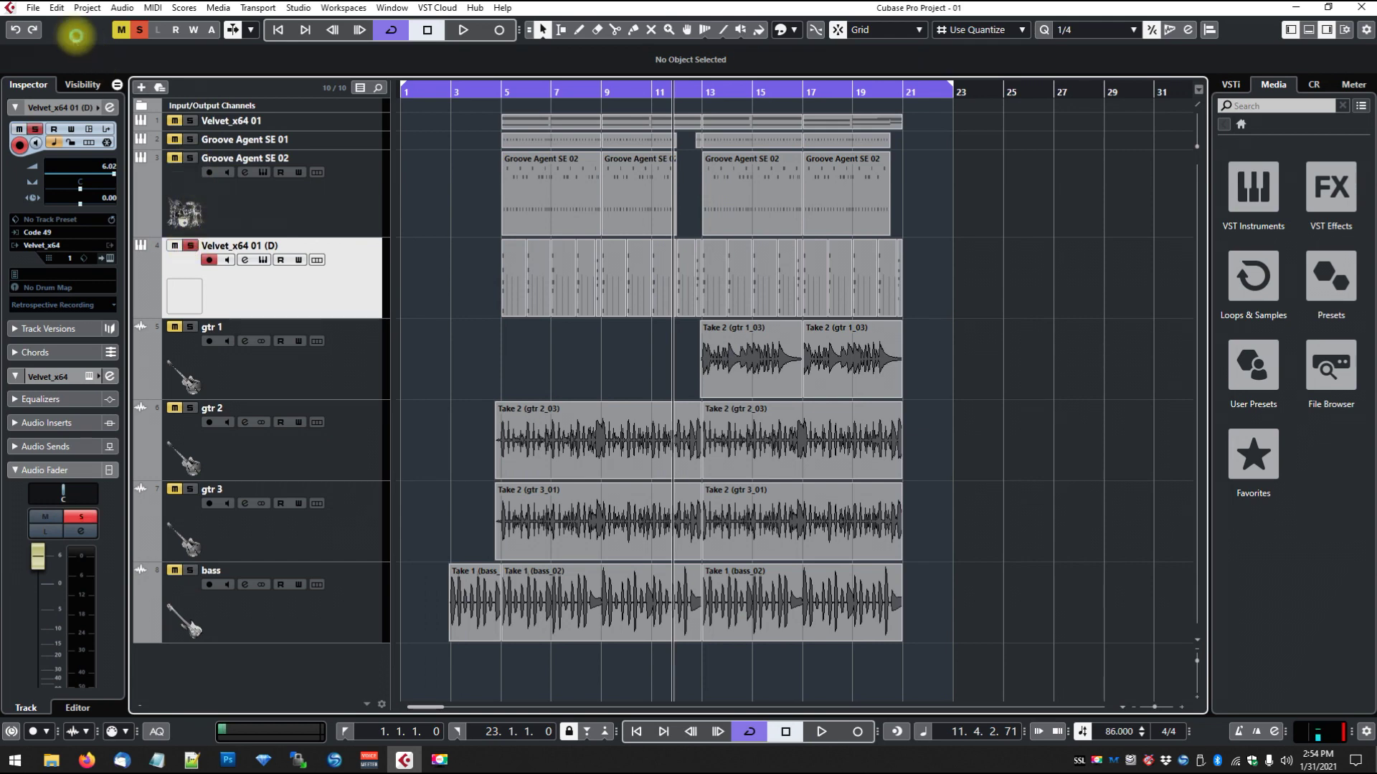
Step: Export the keys track as MIDI file keys-midi into Stems 86bpm
{"action": "left_click", "coordinate": [33, 9]}
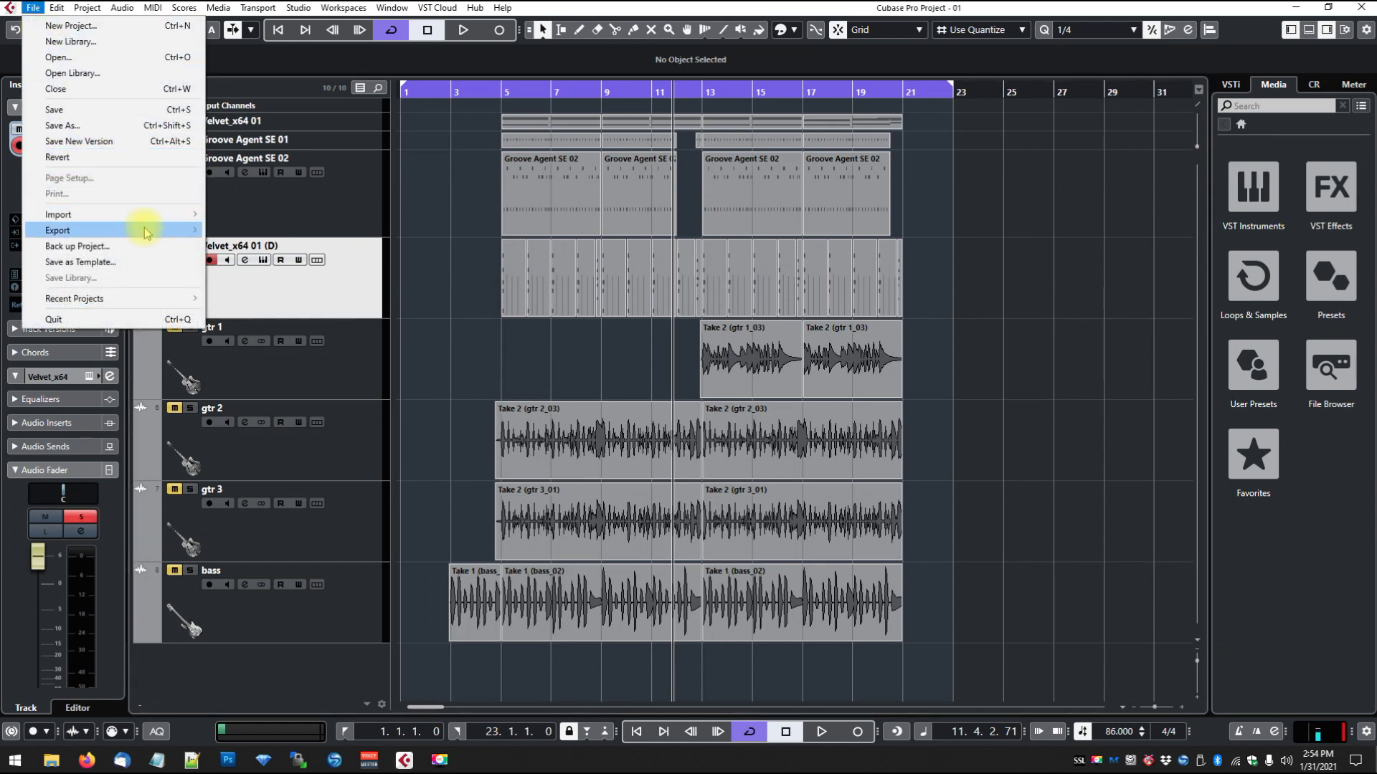
{"action": "mouse_move", "coordinate": [142, 230]}
{"action": "left_click", "coordinate": [260, 324]}
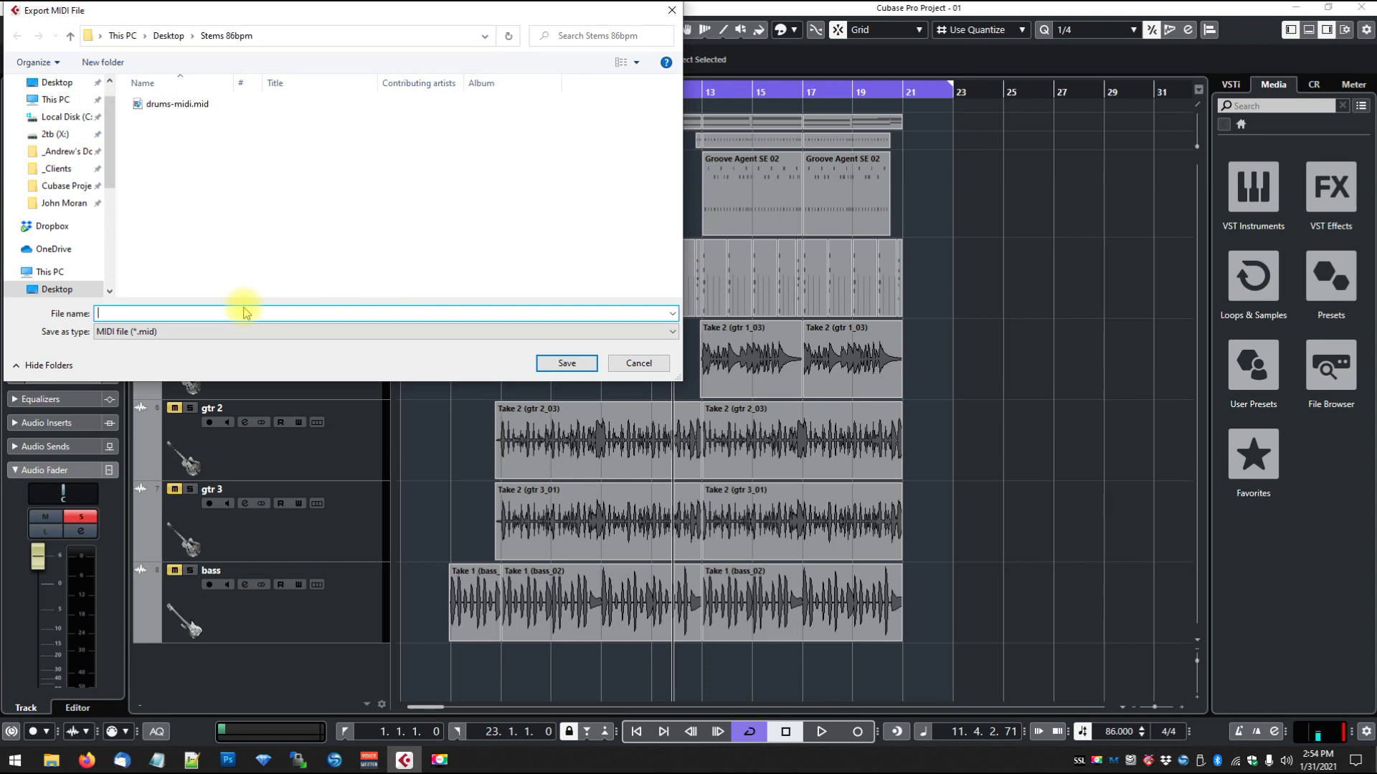
{"action": "type", "text": "keytd"}
{"action": "key", "text": "BackSpace"}
{"action": "key", "text": "BackSpace"}
{"action": "type", "text": "s-mid"}
{"action": "key", "text": "Return"}
{"action": "left_click", "coordinate": [701, 562]}
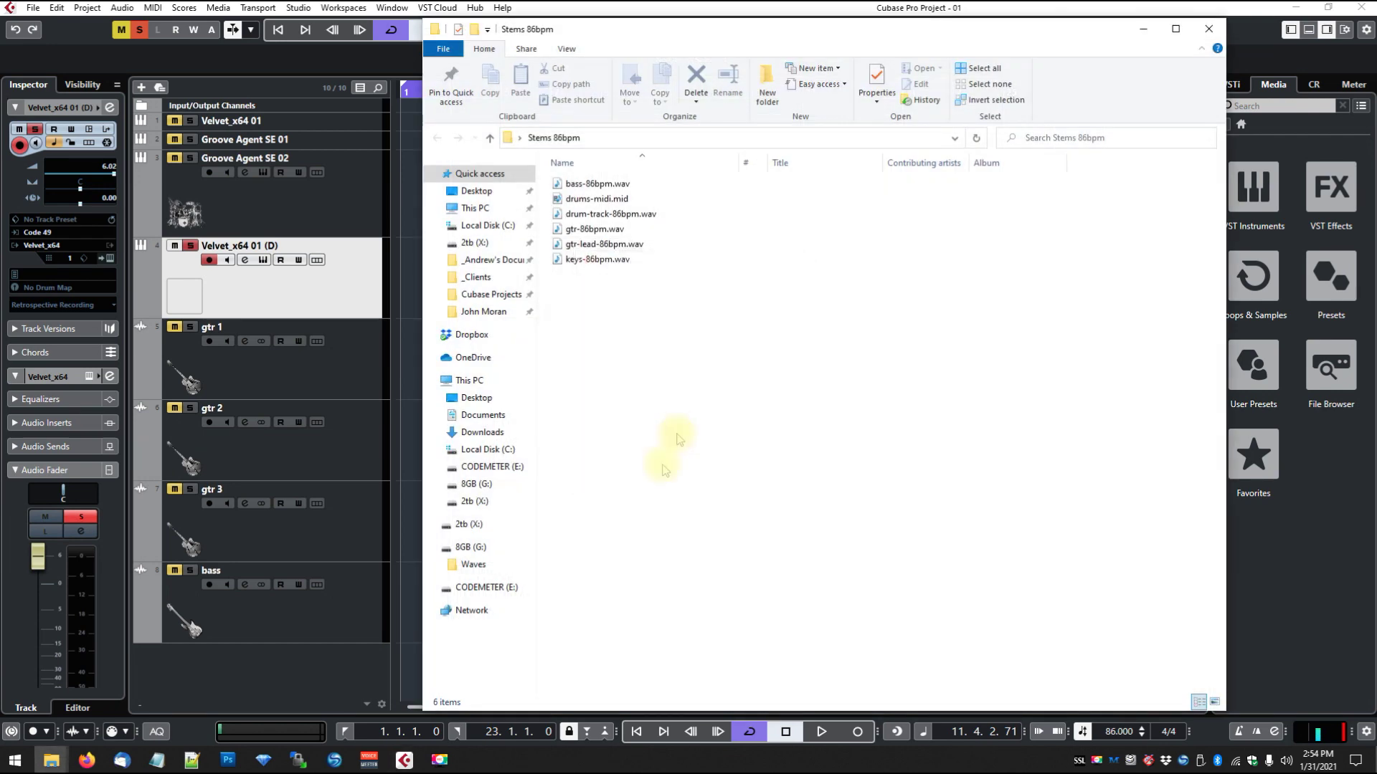
{"action": "left_click", "coordinate": [328, 206]}
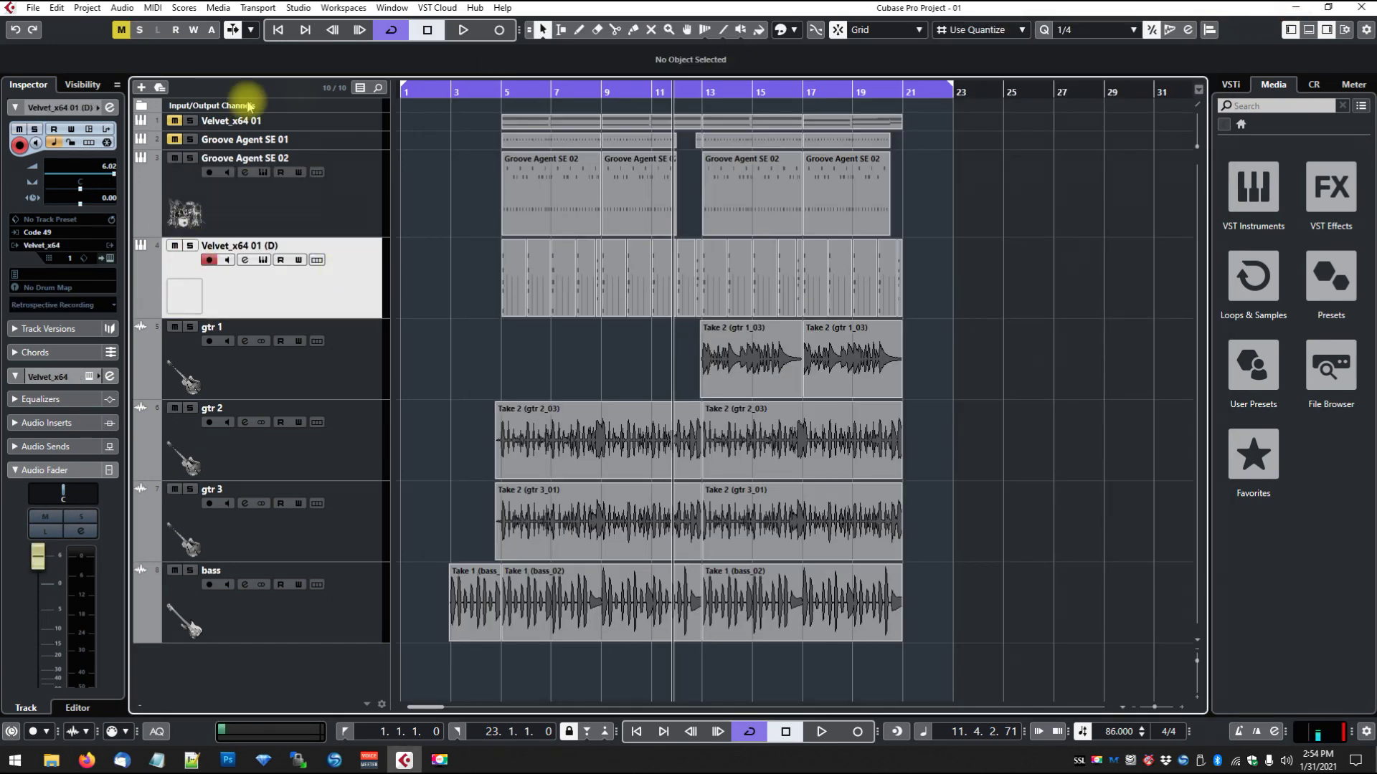
{"action": "left_click", "coordinate": [33, 8]}
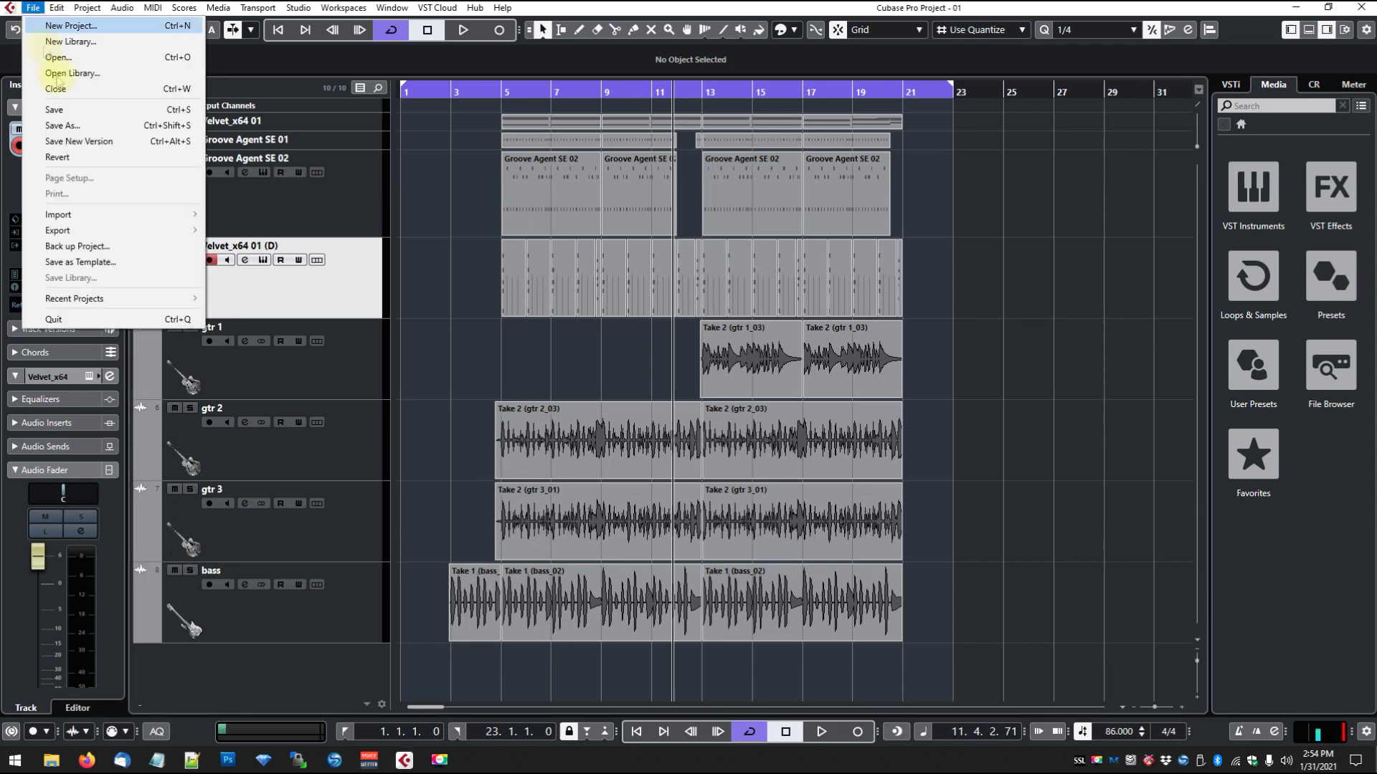
Step: Save the project as 02-flat in the 2021-01-30-exporting-86bpm folder, then close it
{"action": "left_click", "coordinate": [71, 123]}
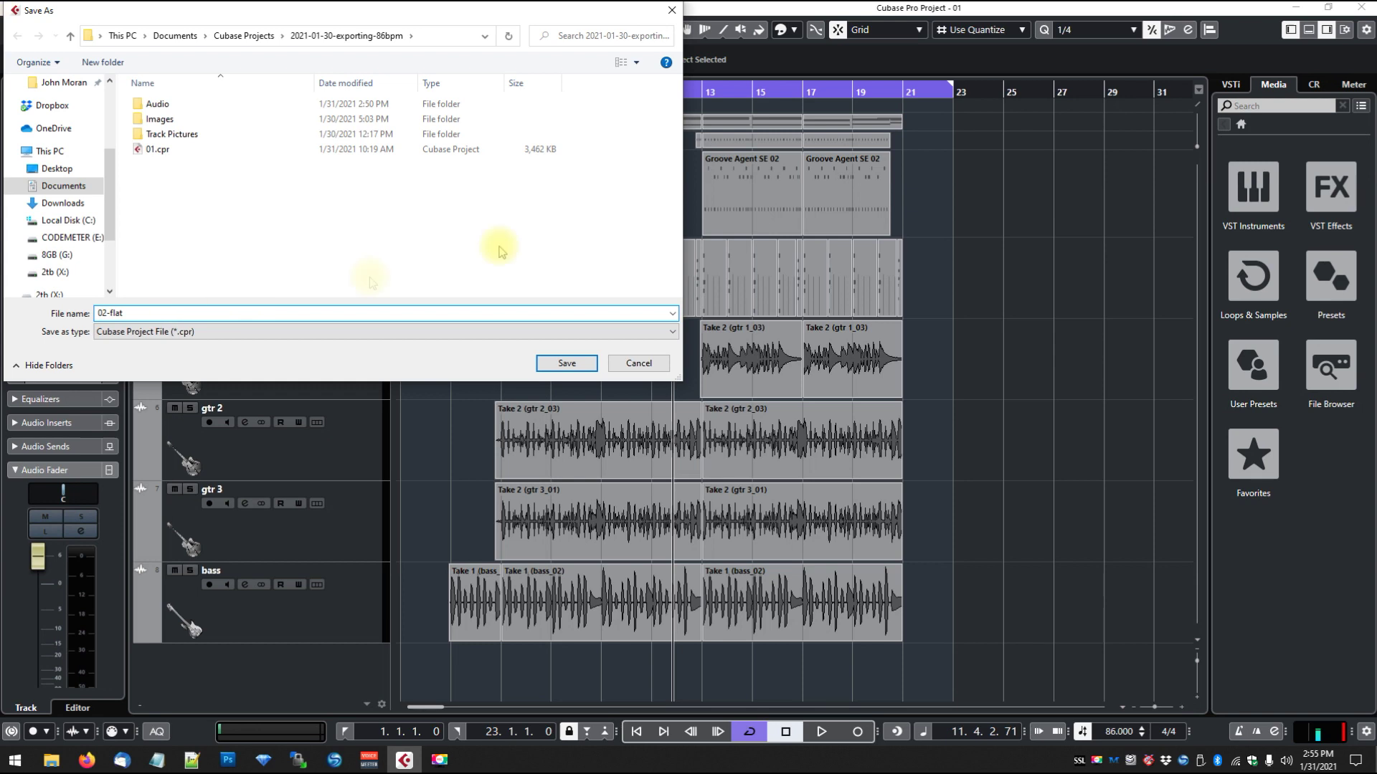
{"action": "left_click", "coordinate": [566, 364]}
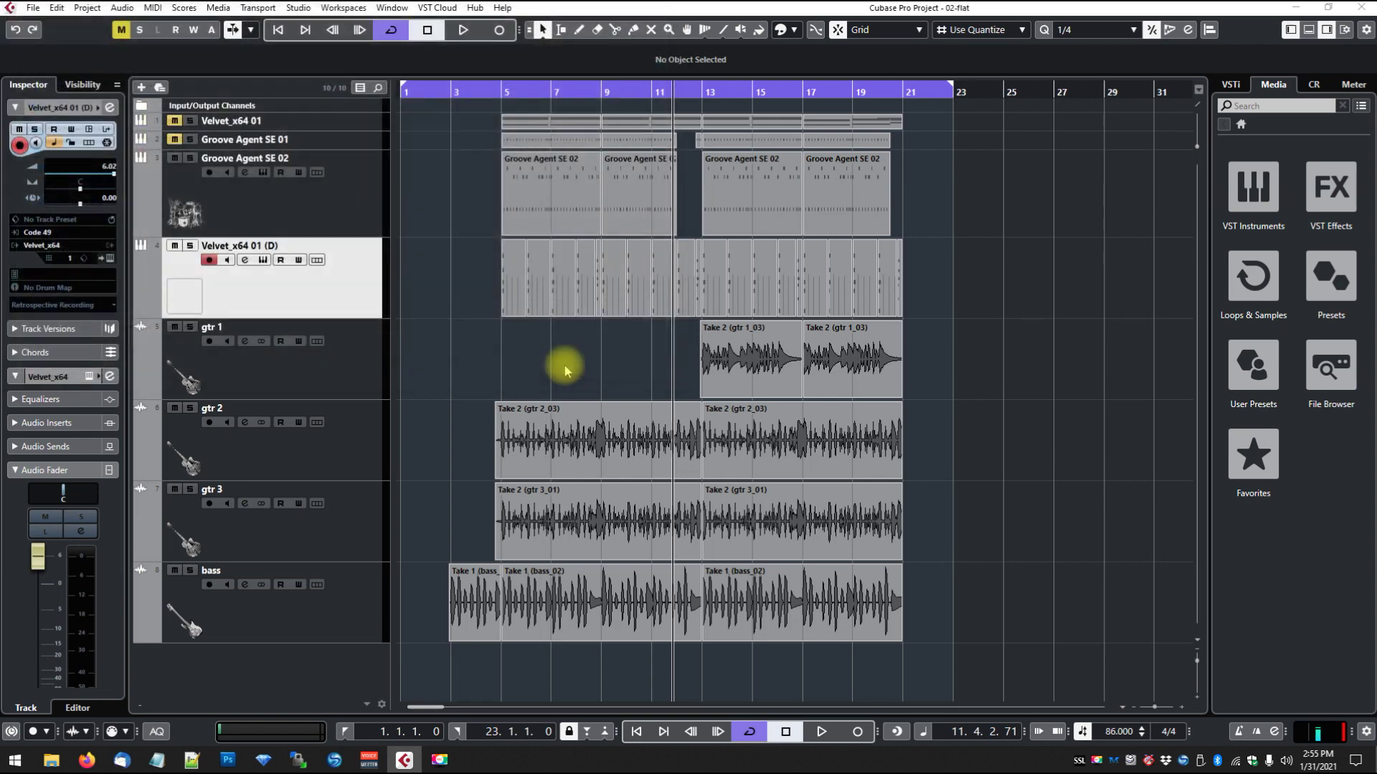
{"action": "left_click", "coordinate": [1366, 9]}
Step: Create an empty project in a new folder under Cubase Projects and set its tempo to 86 BPM
{"action": "left_click", "coordinate": [32, 10]}
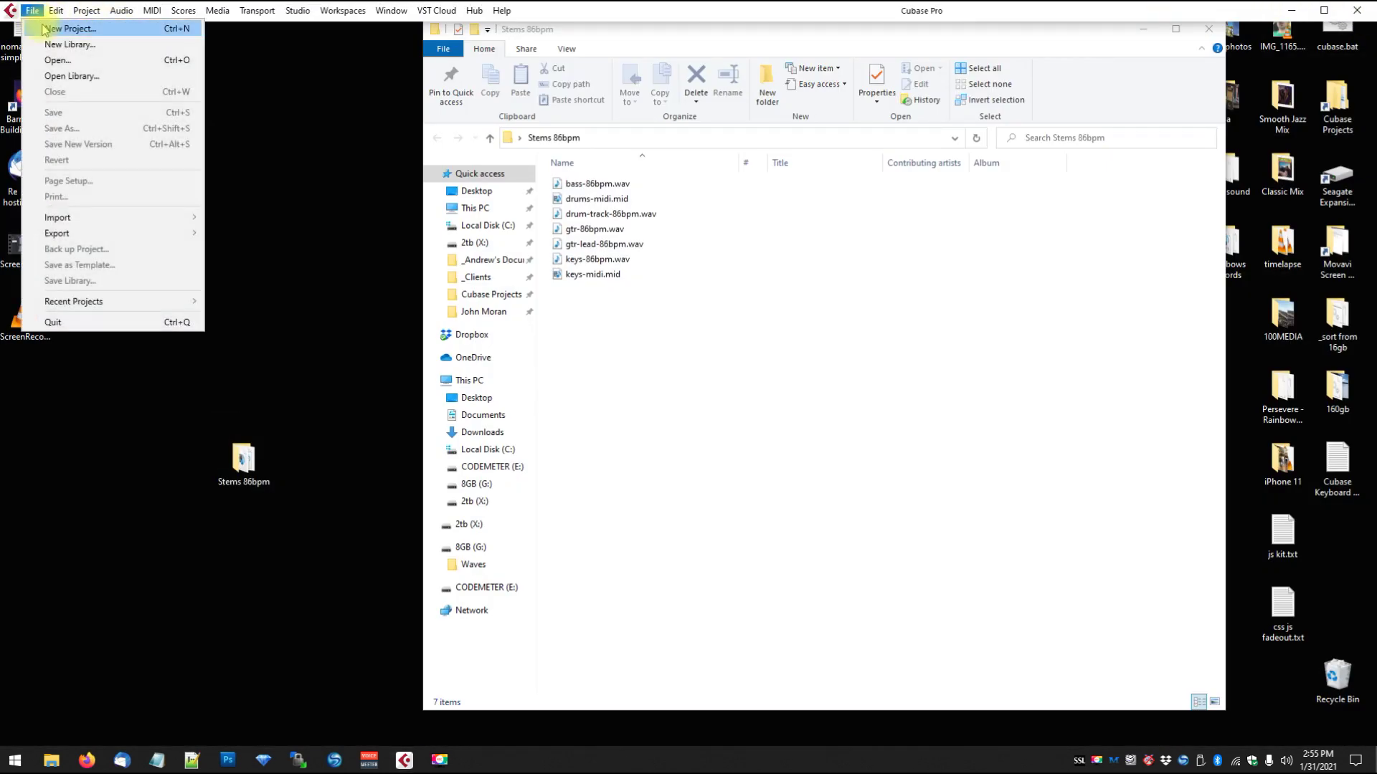
{"action": "left_click", "coordinate": [43, 25]}
{"action": "left_click", "coordinate": [1000, 610]}
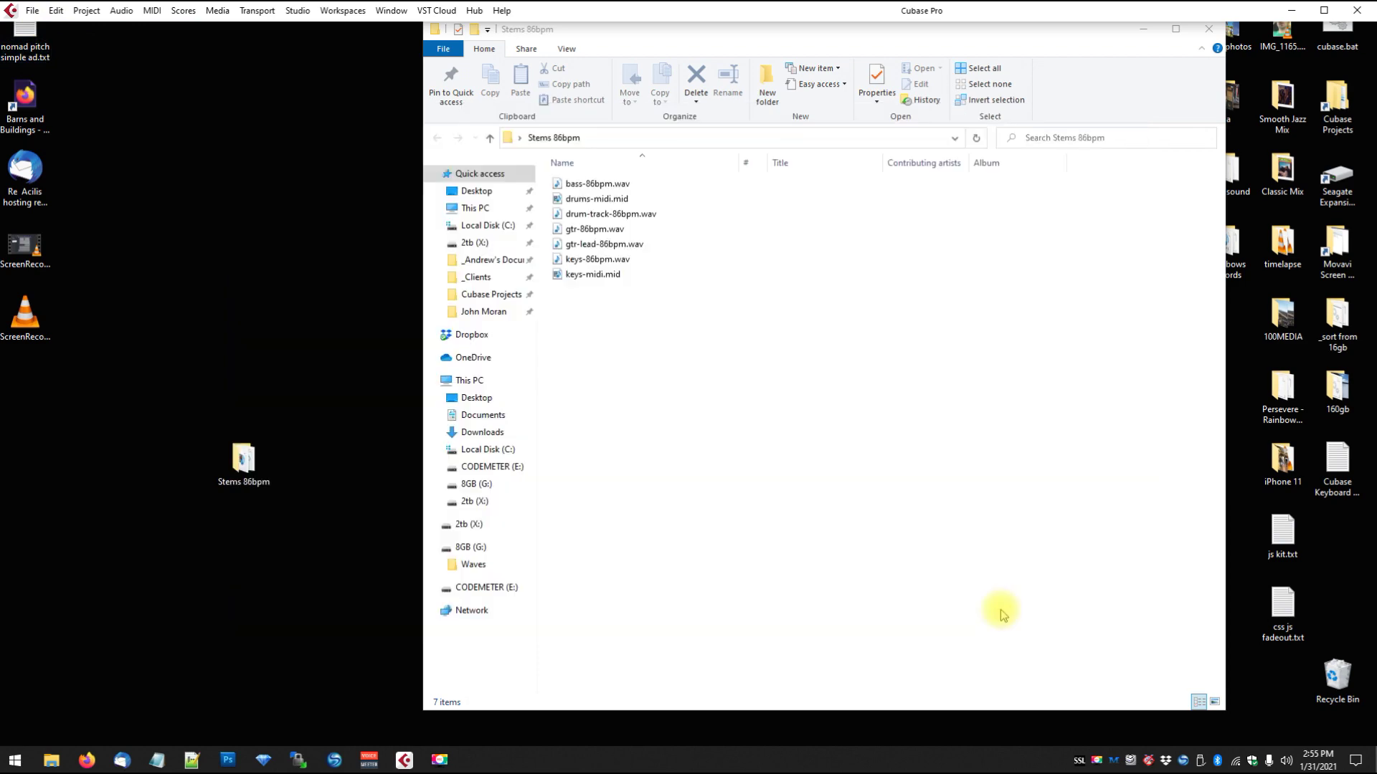
{"action": "left_click", "coordinate": [262, 36]}
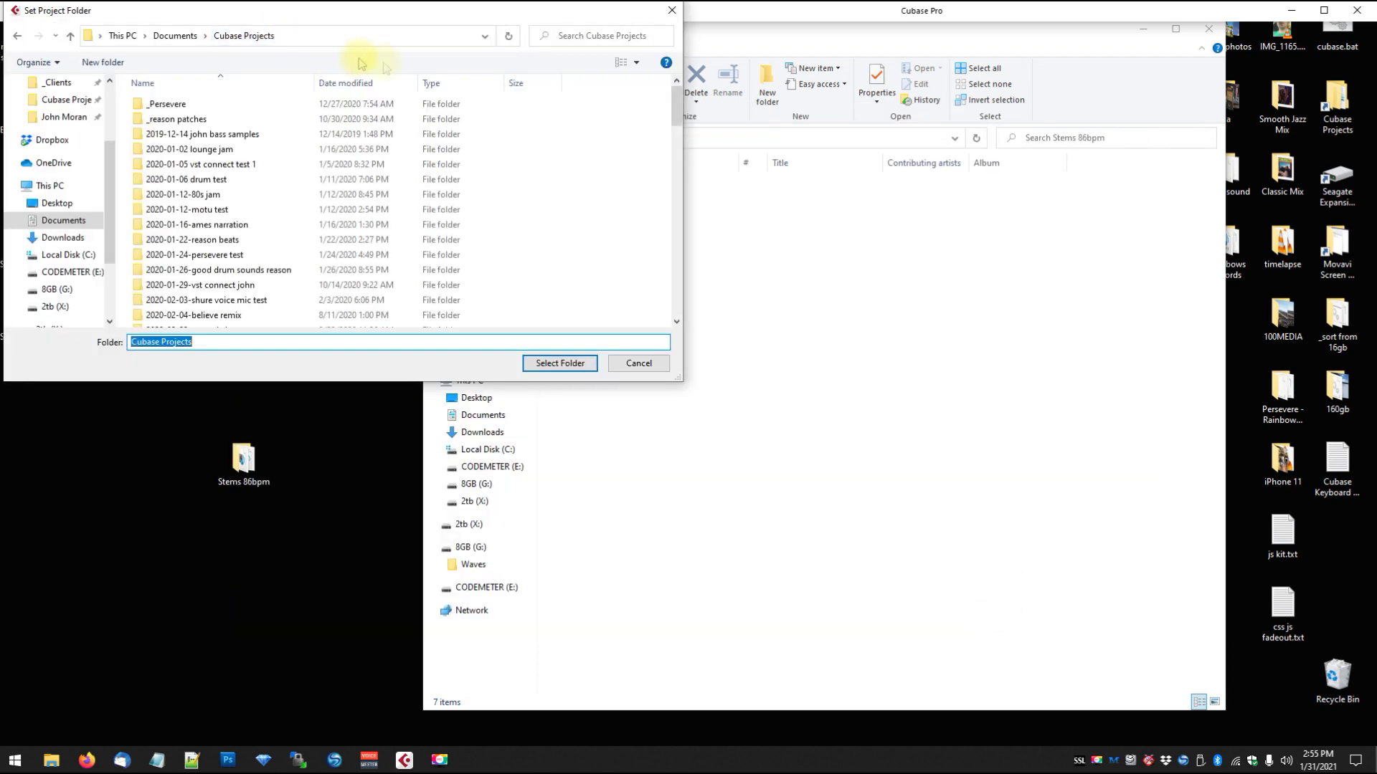
{"action": "left_click", "coordinate": [100, 62]}
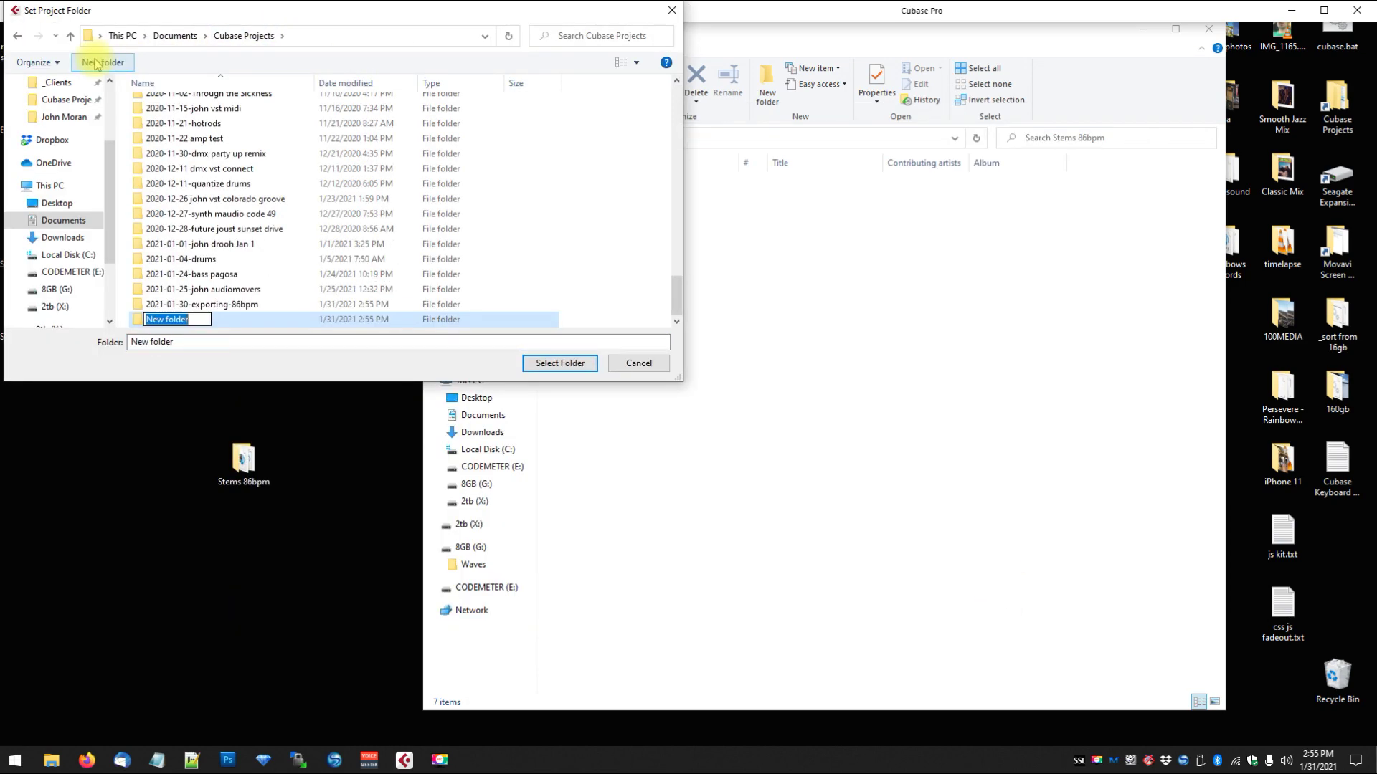
{"action": "left_click", "coordinate": [570, 363]}
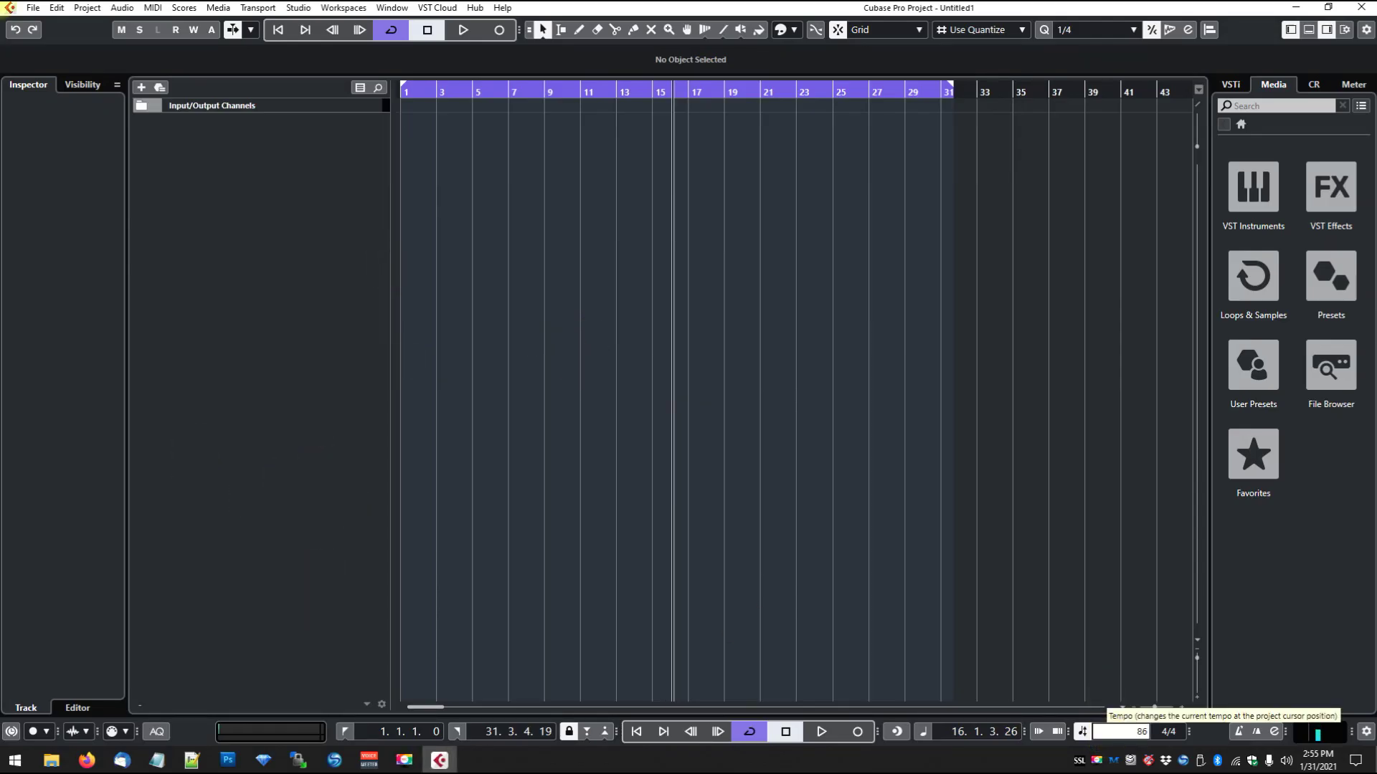
{"action": "type", "text": "86"}
{"action": "key", "text": "Return"}
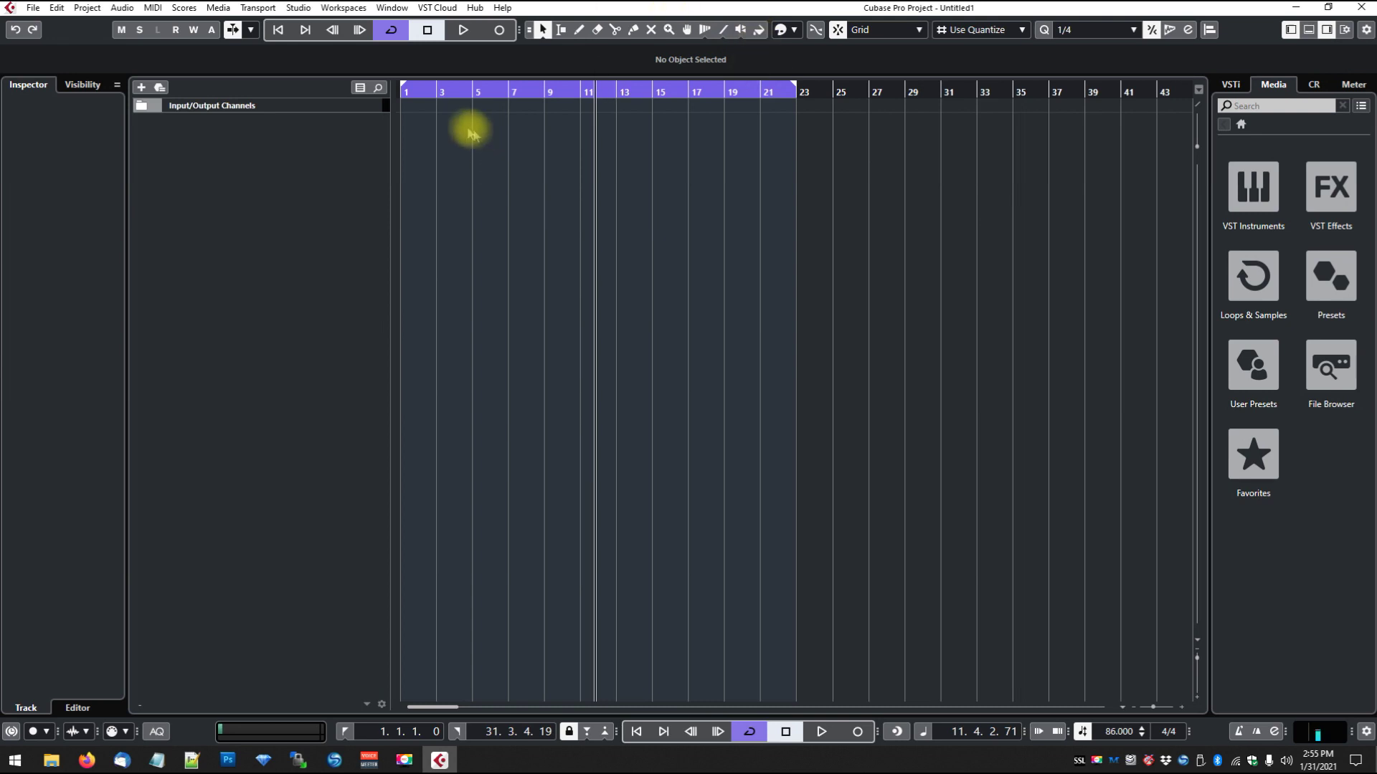
Step: Return the project cursor to bar 1 and place the Stems 86bpm folder window beside the project
{"action": "left_click", "coordinate": [410, 92]}
{"action": "left_click", "coordinate": [51, 761]}
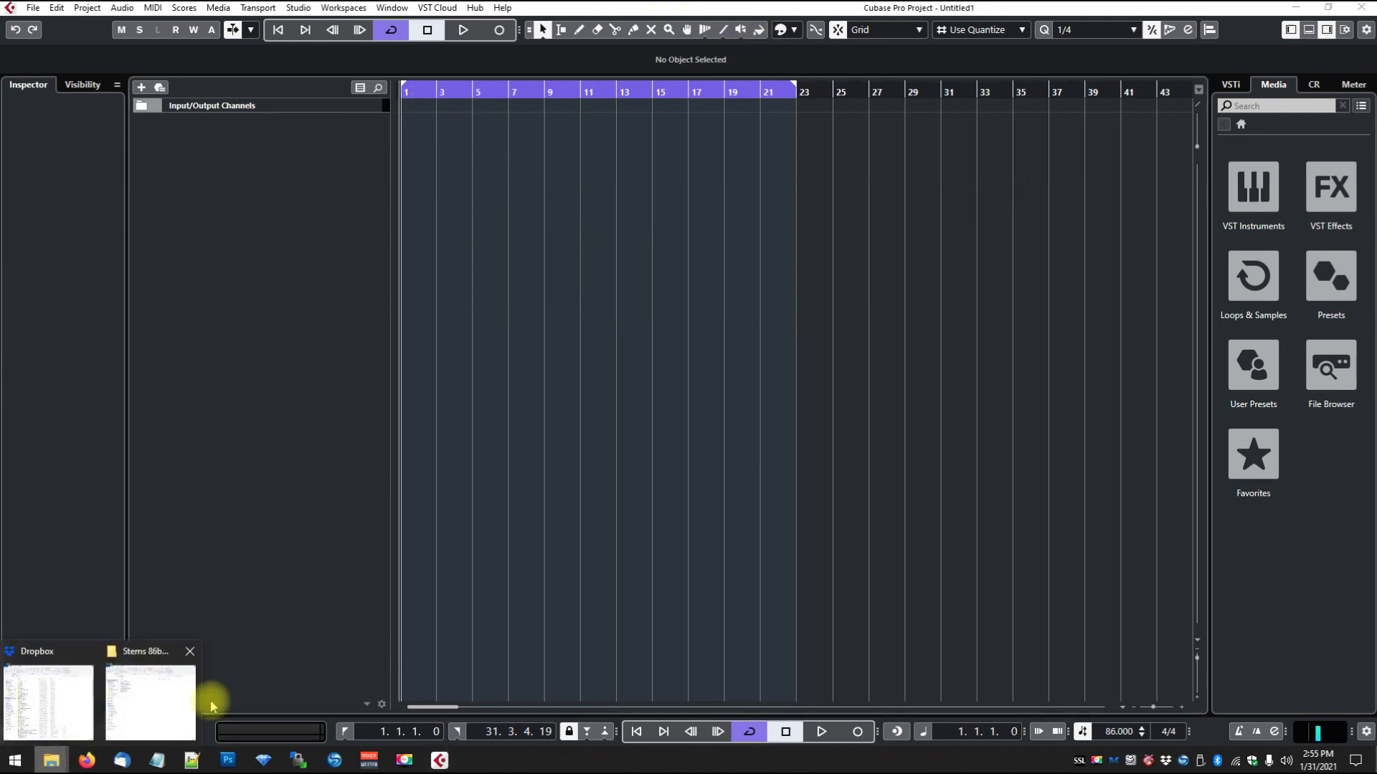
{"action": "left_click", "coordinate": [205, 699]}
{"action": "left_click_drag", "start_coordinate": [823, 25], "coordinate": [977, 65]}
Step: Import the bass, drum, guitar and keys 86bpm WAV stems onto different tracks without converting
{"action": "left_click", "coordinate": [760, 221]}
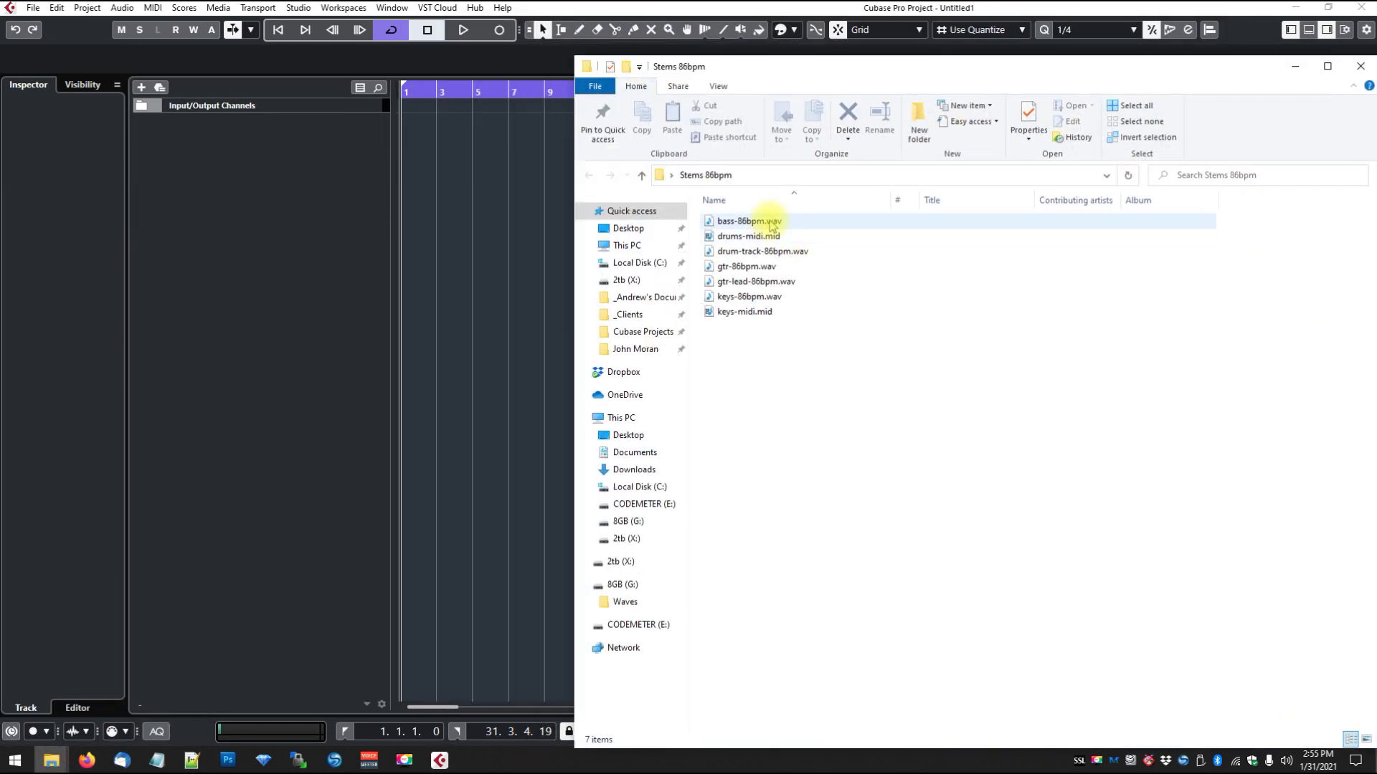
{"action": "left_click", "coordinate": [788, 251], "text": "ctrl"}
{"action": "left_click", "coordinate": [763, 281], "text": "ctrl"}
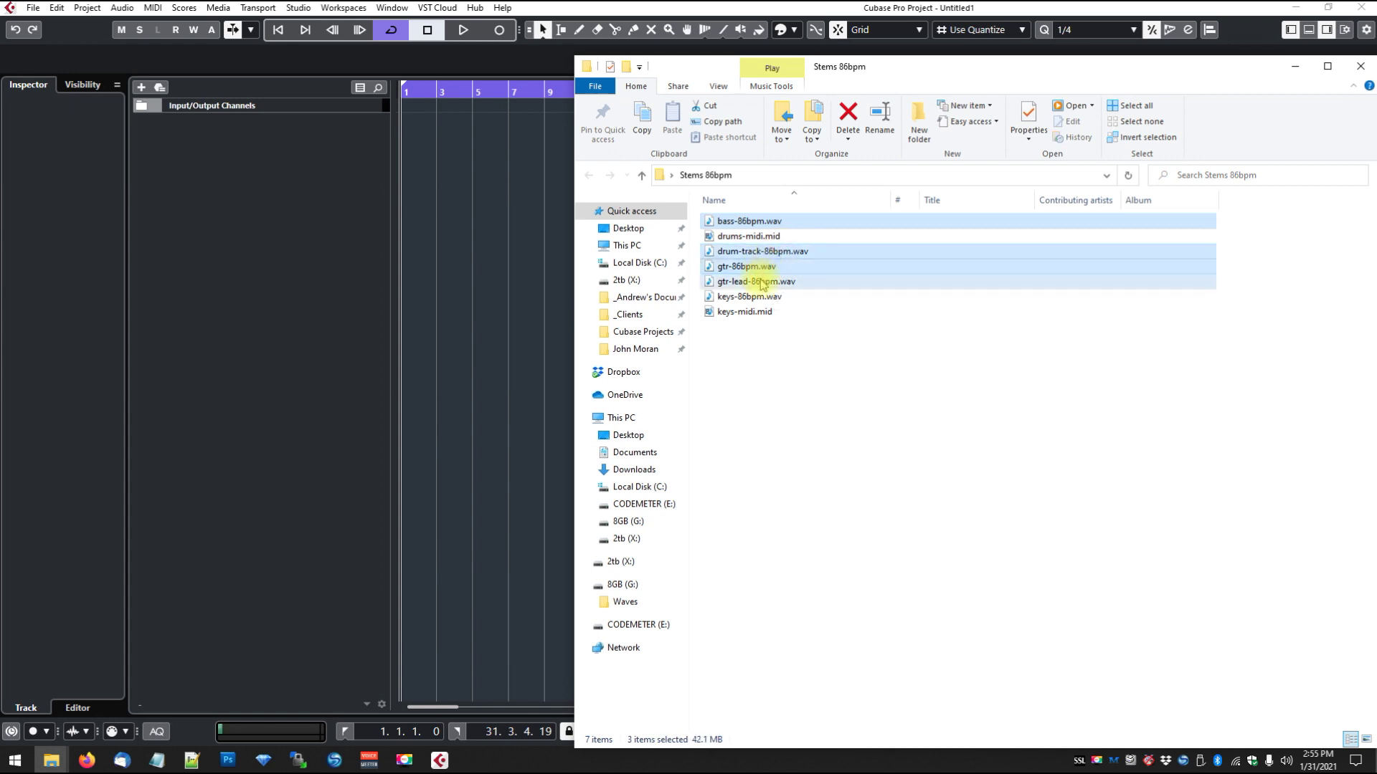
{"action": "left_click", "coordinate": [753, 297], "text": "ctrl"}
{"action": "left_click_drag", "start_coordinate": [653, 215], "coordinate": [449, 172]}
{"action": "left_click", "coordinate": [718, 403]}
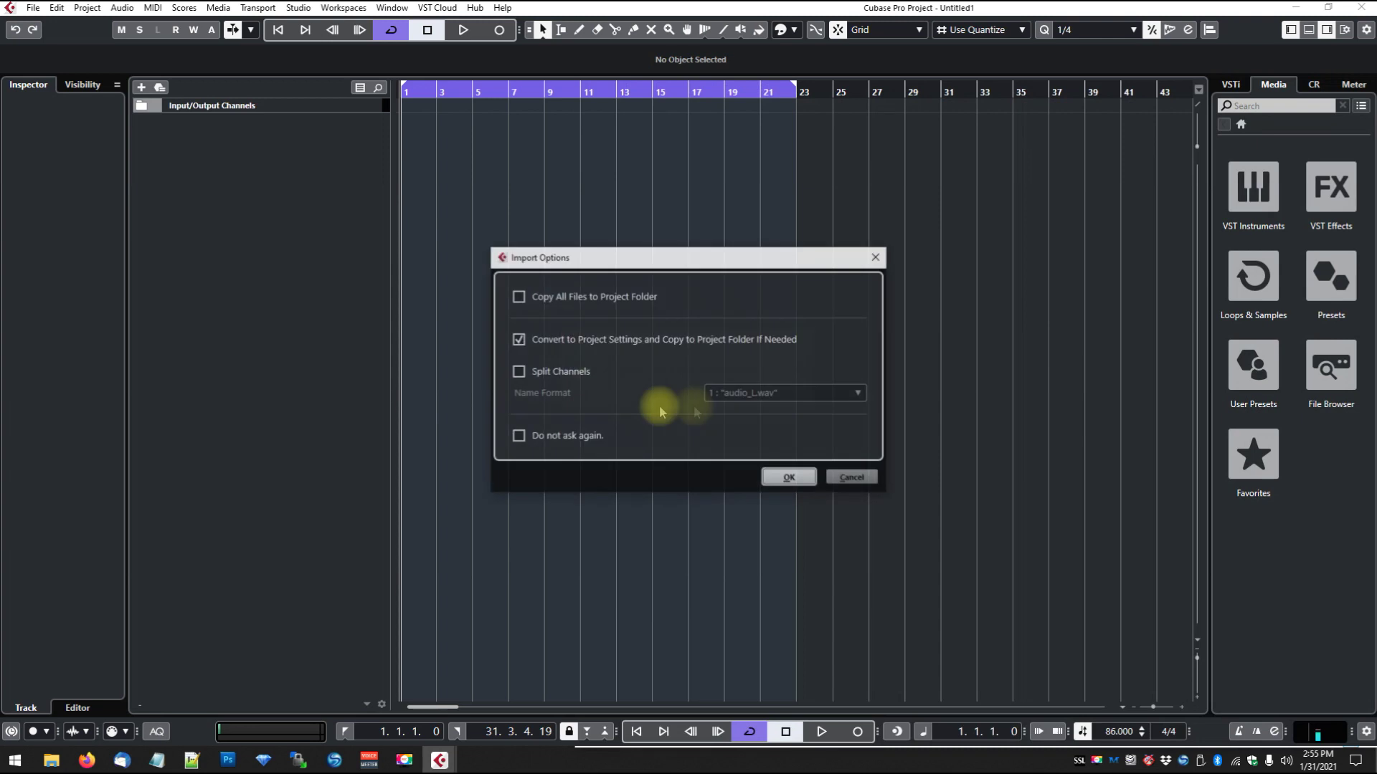
{"action": "left_click", "coordinate": [559, 344]}
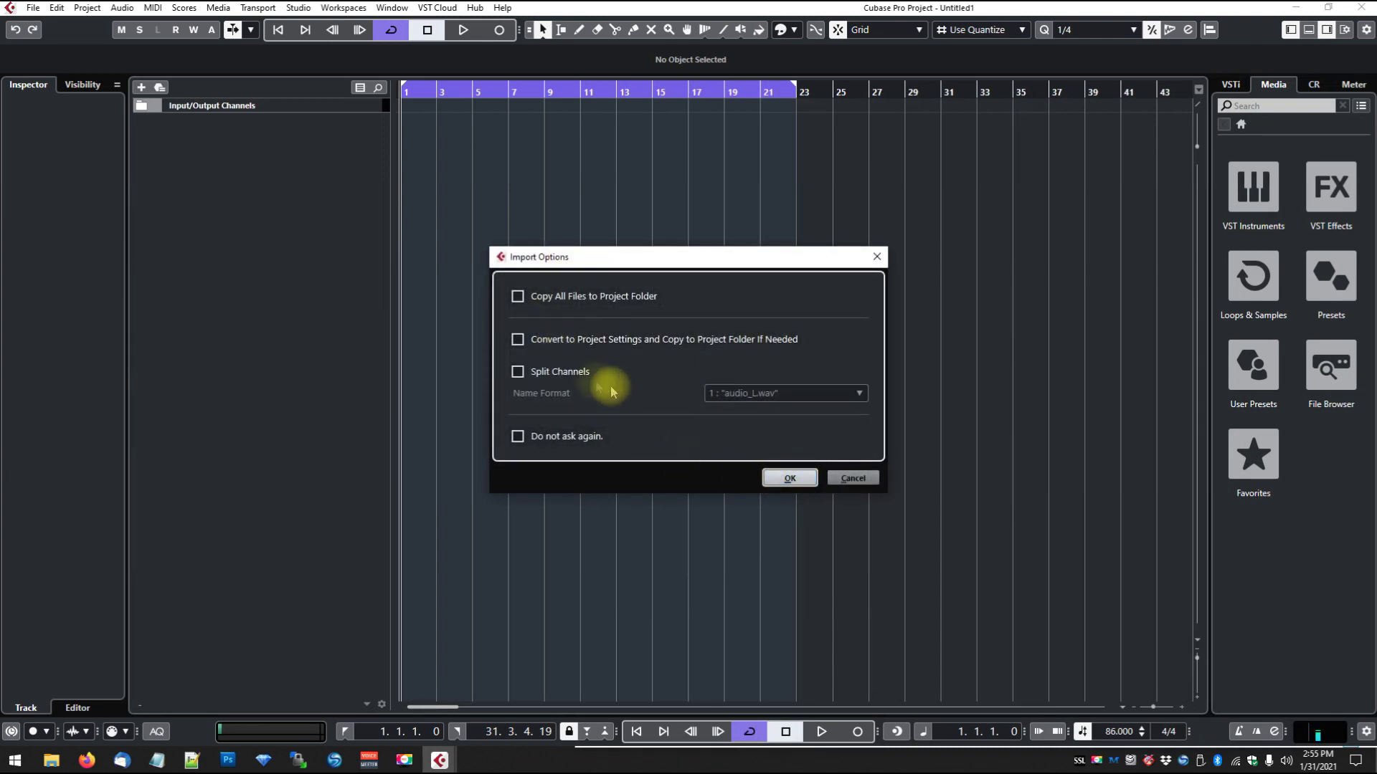
{"action": "left_click", "coordinate": [774, 480]}
Step: Move all imported stem events to bar 1 and enlarge the track heights twice
{"action": "left_click", "coordinate": [558, 129]}
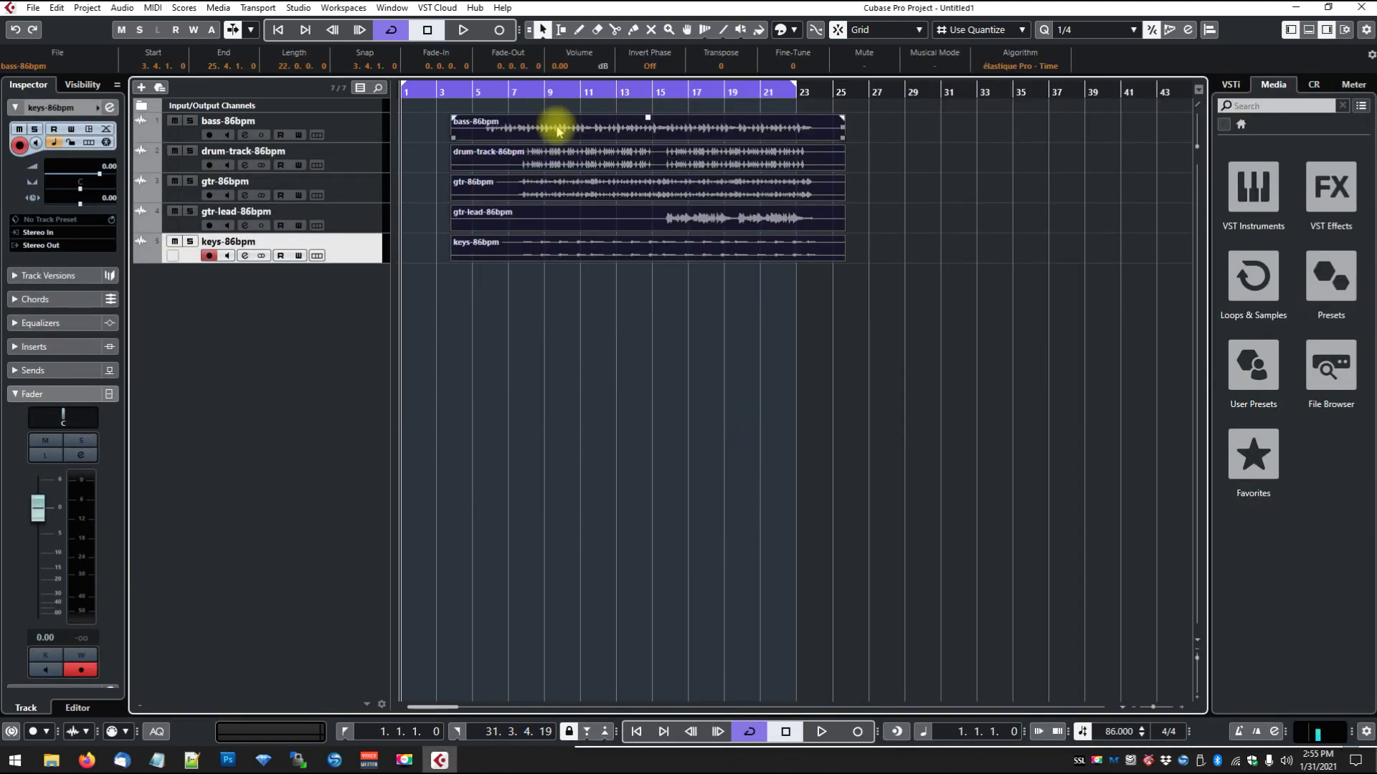
{"action": "key", "text": "ctrl+a"}
{"action": "left_click_drag", "start_coordinate": [558, 129], "coordinate": [477, 122]}
{"action": "left_click", "coordinate": [1199, 701]}
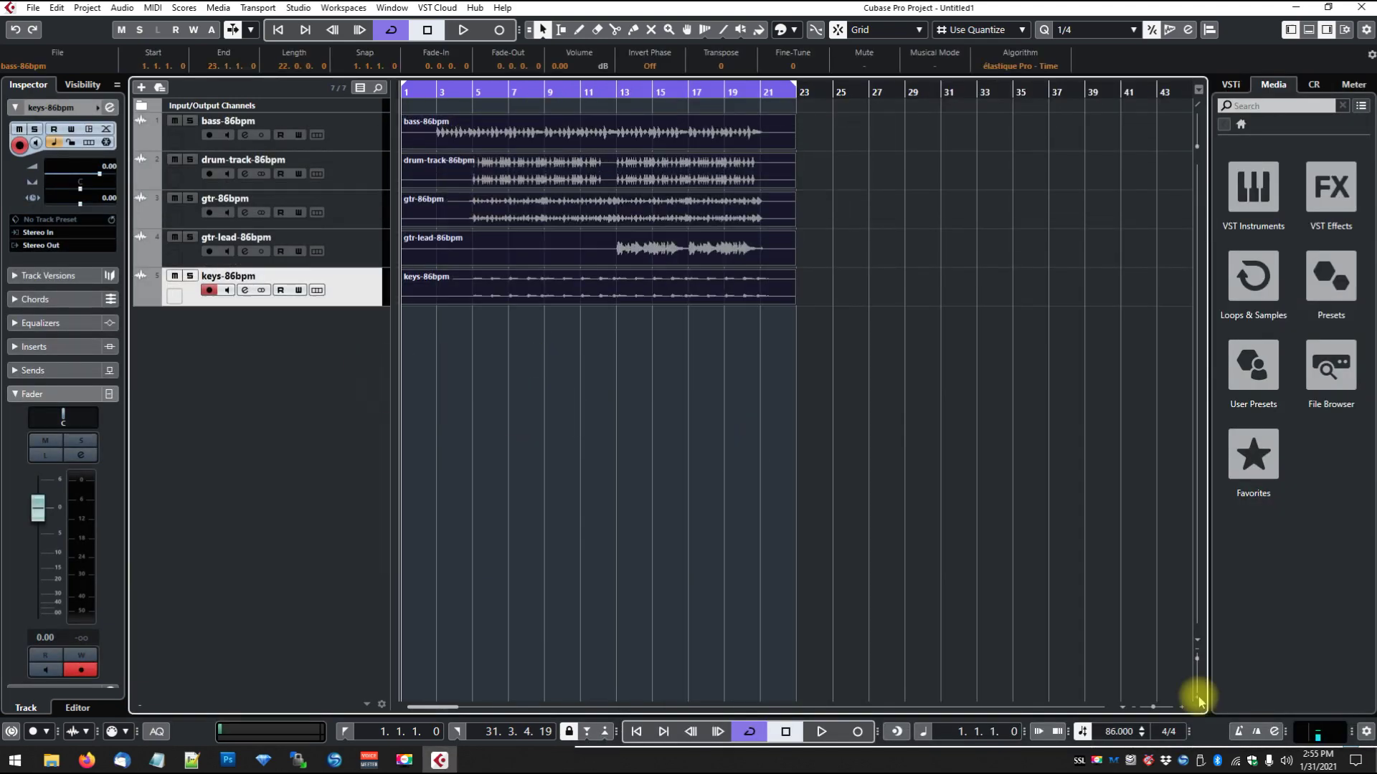
{"action": "left_click", "coordinate": [1199, 701]}
{"action": "left_click", "coordinate": [1199, 701]}
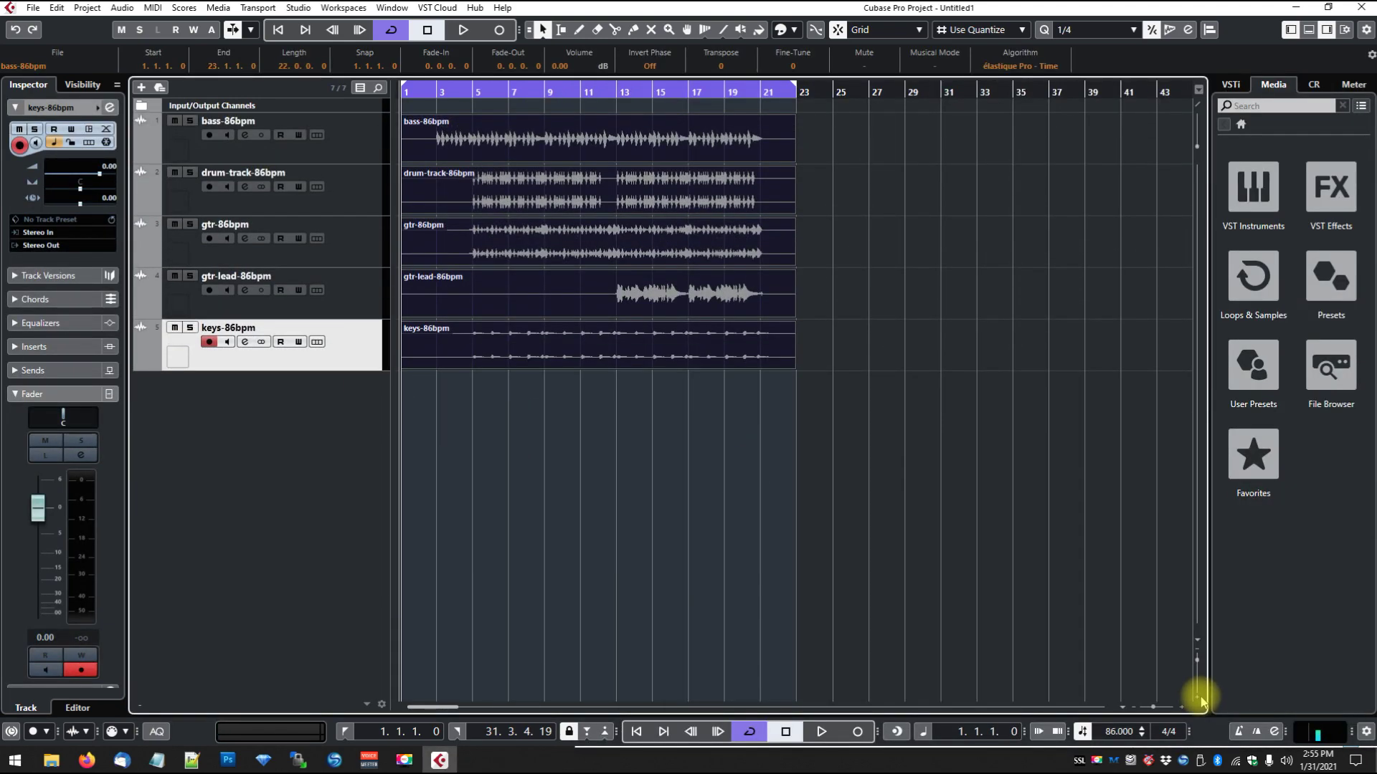
Step: Play the stems from the drum track, jump to around bar 14, stop, then select bass-86bpm
{"action": "left_click", "coordinate": [333, 199]}
{"action": "key", "text": "space"}
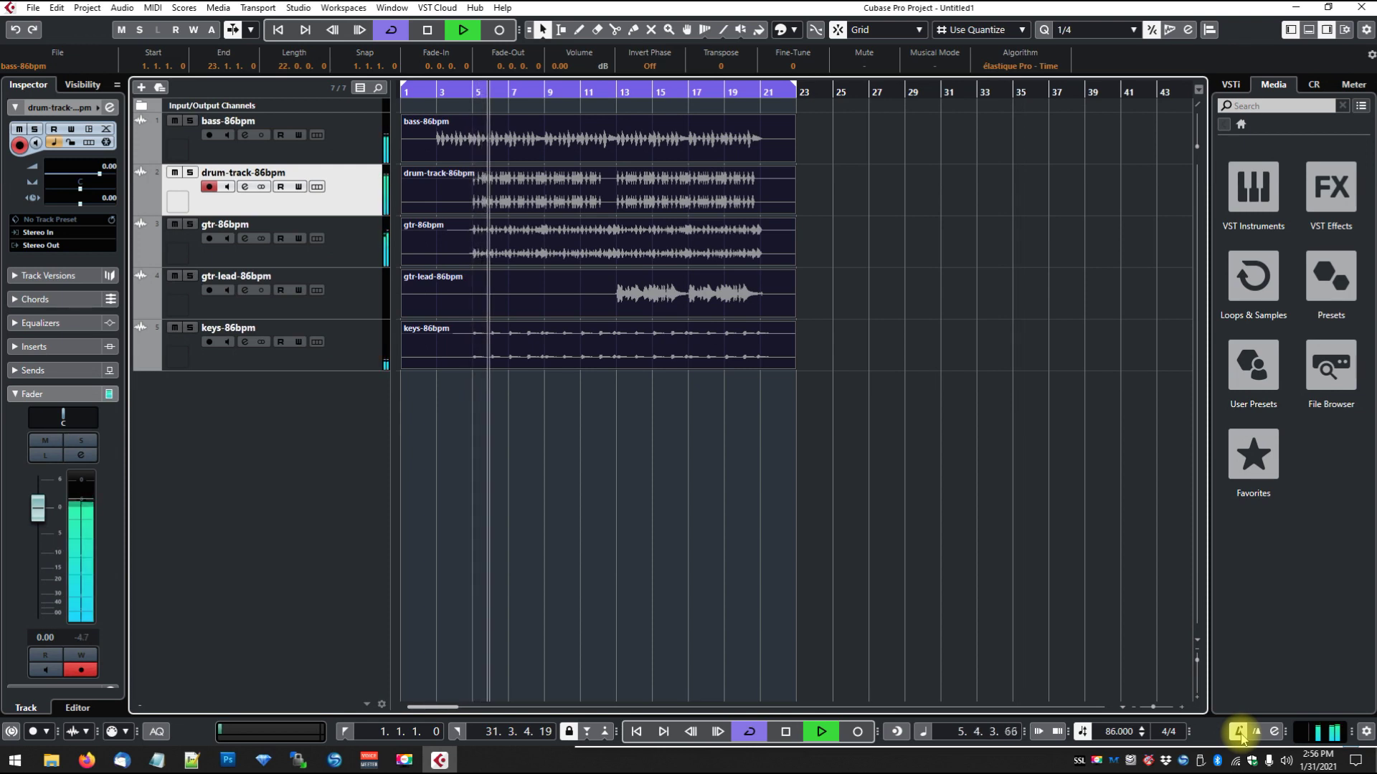
{"action": "left_click", "coordinate": [643, 94]}
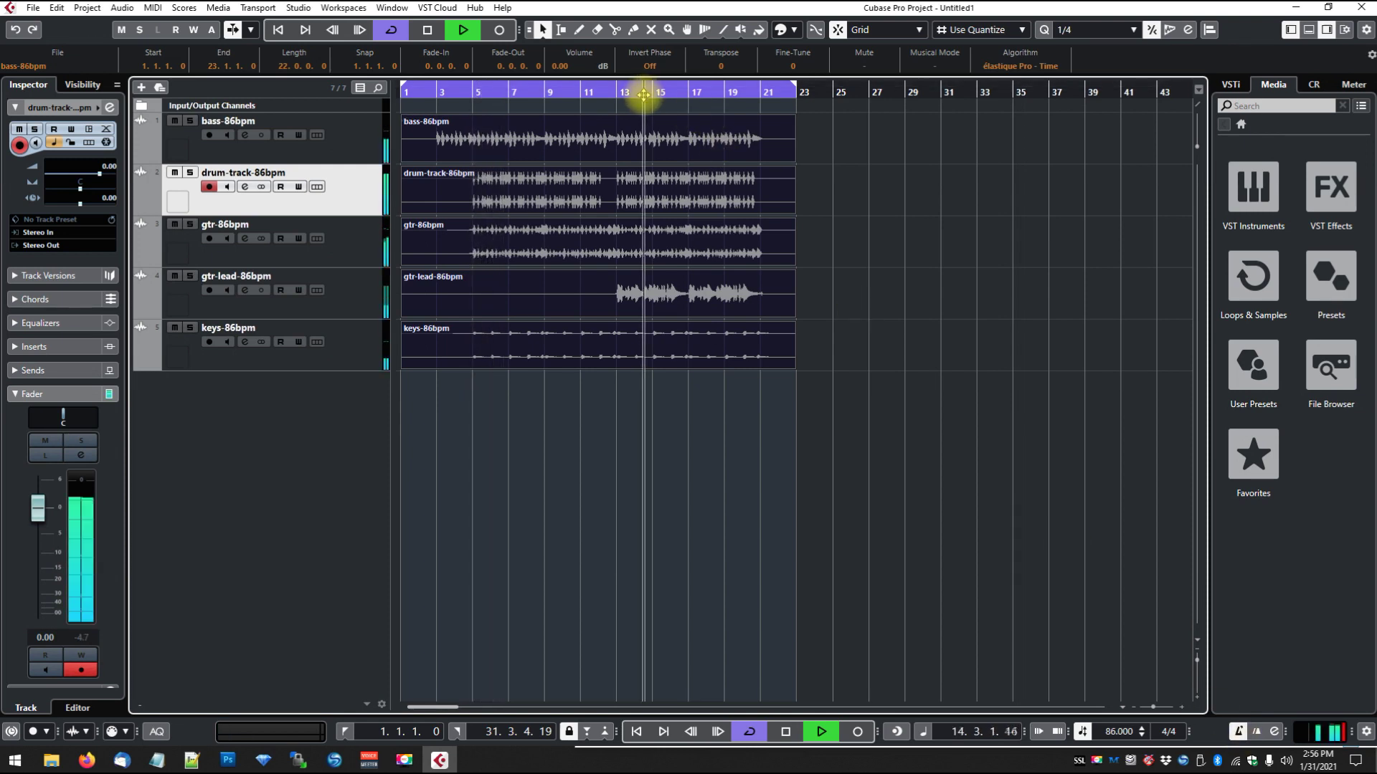
{"action": "left_click", "coordinate": [435, 33]}
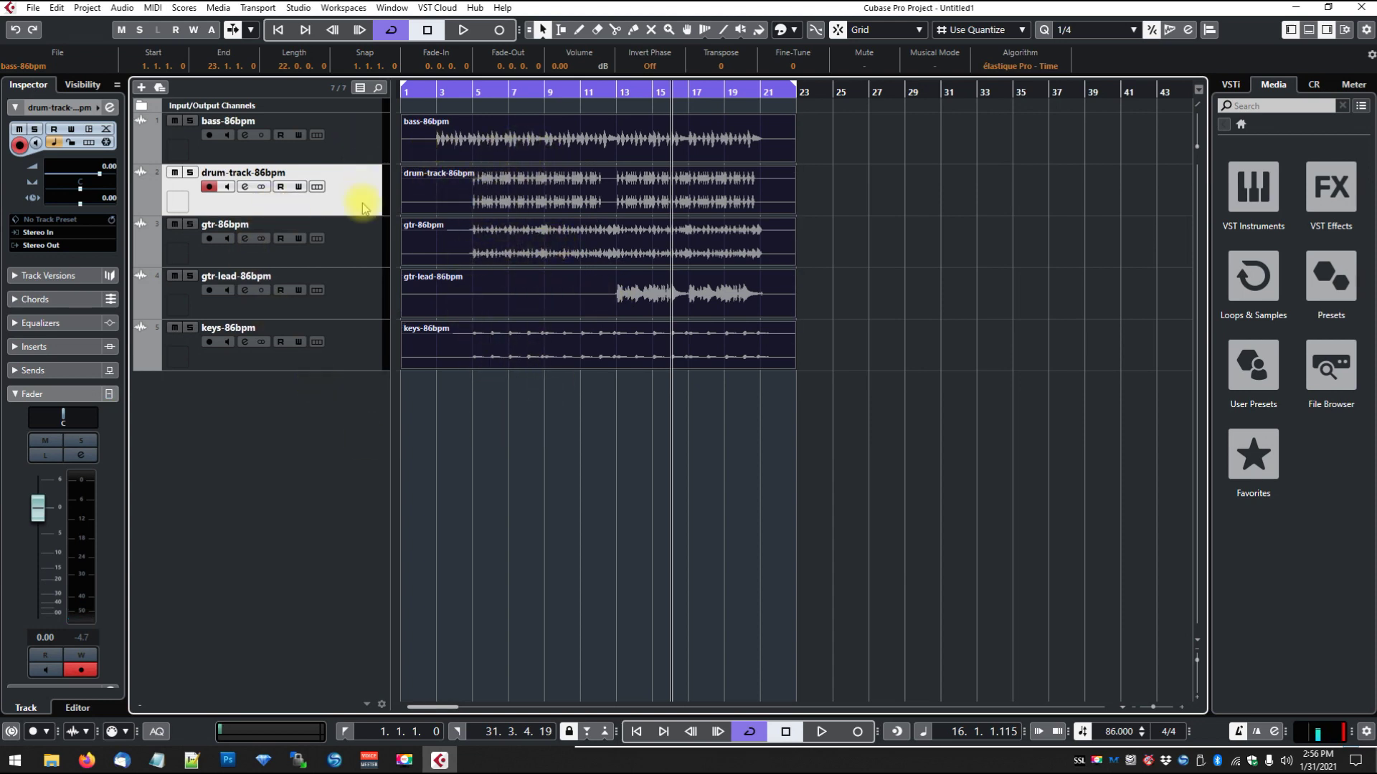
{"action": "left_click", "coordinate": [361, 146]}
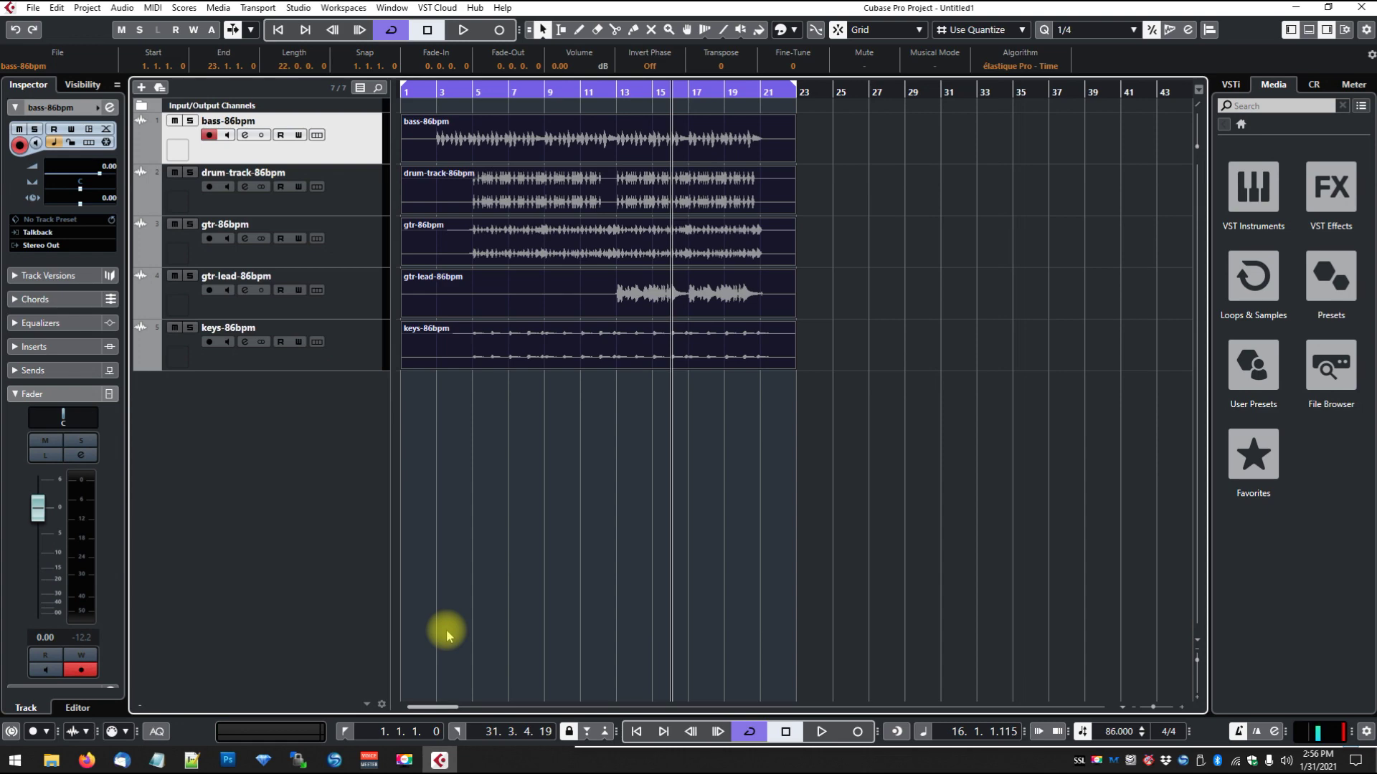
{"action": "left_click", "coordinate": [33, 8]}
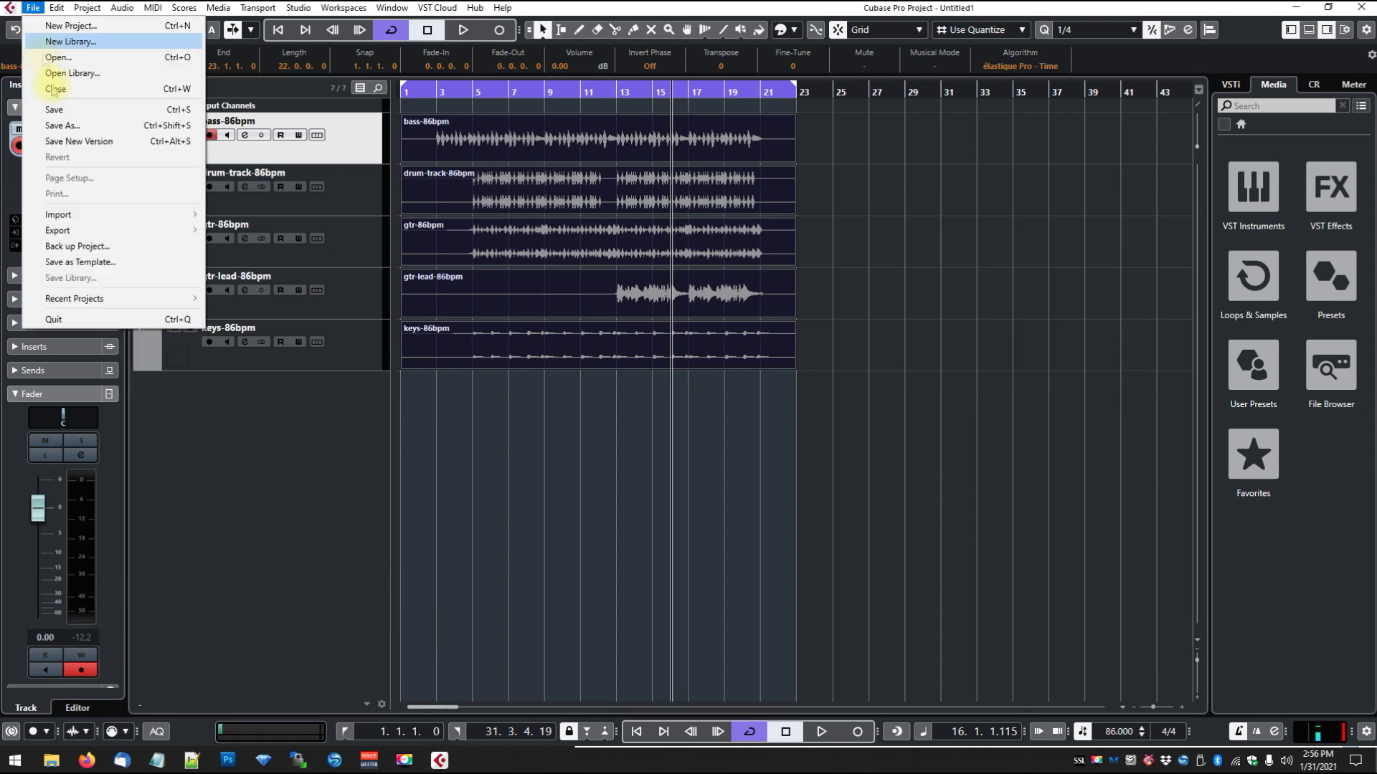
{"action": "mouse_move", "coordinate": [92, 230]}
{"action": "left_click", "coordinate": [256, 230]}
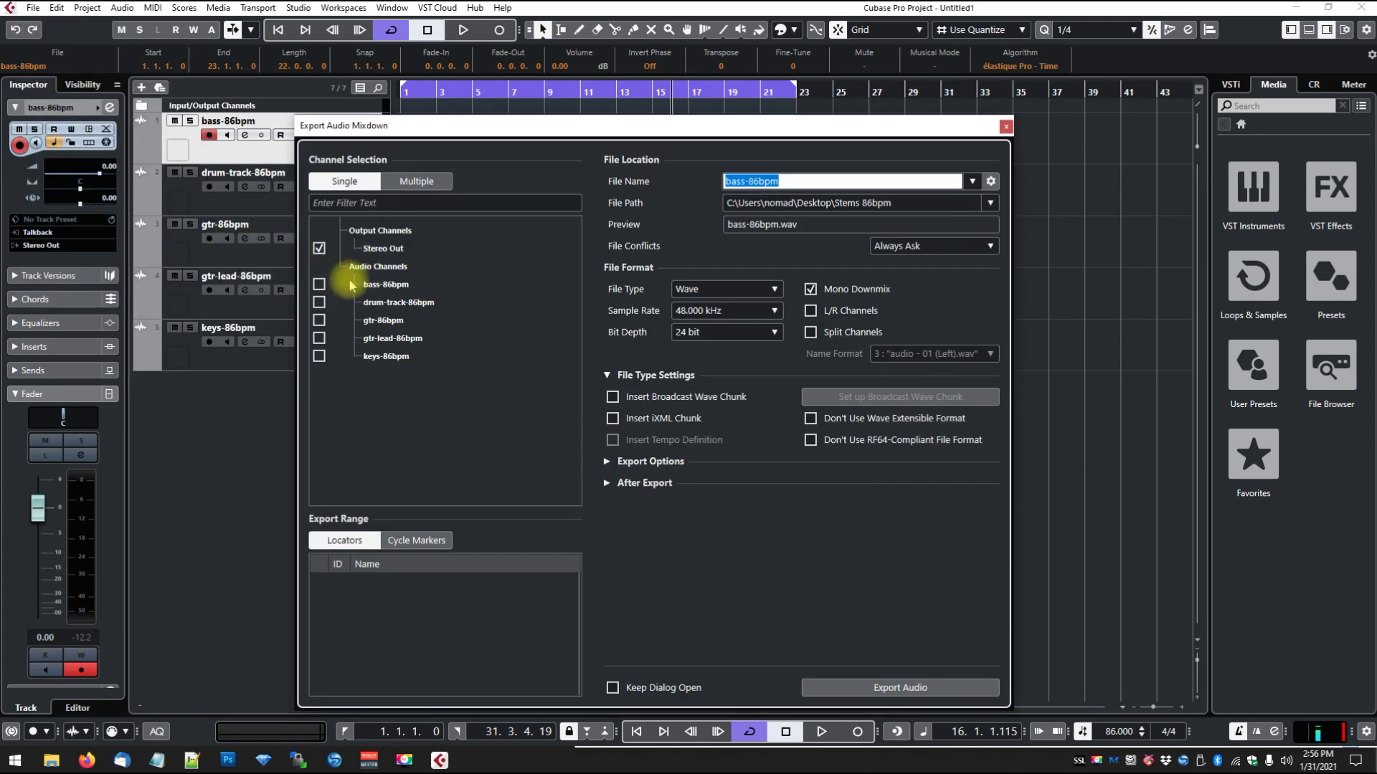
{"action": "left_click", "coordinate": [1006, 127]}
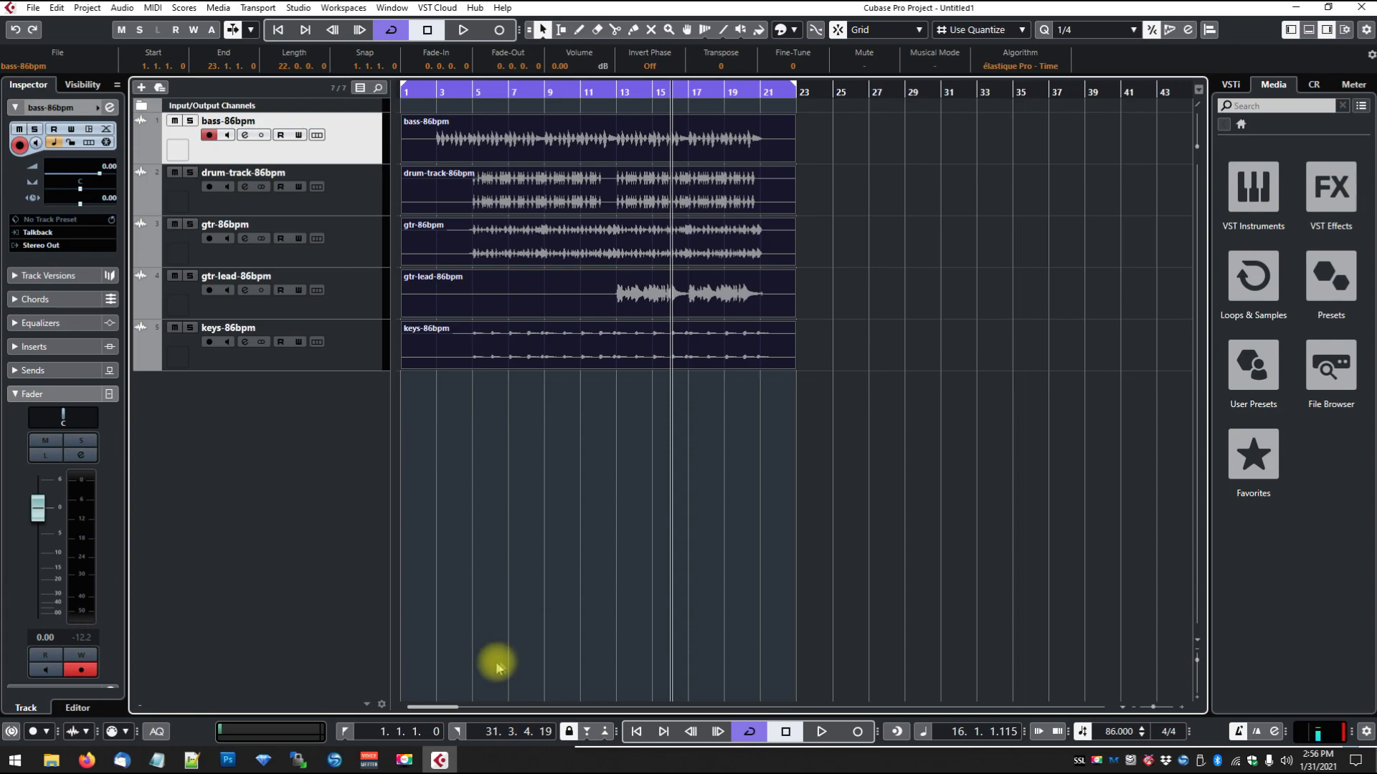
{"action": "left_click", "coordinate": [404, 759]}
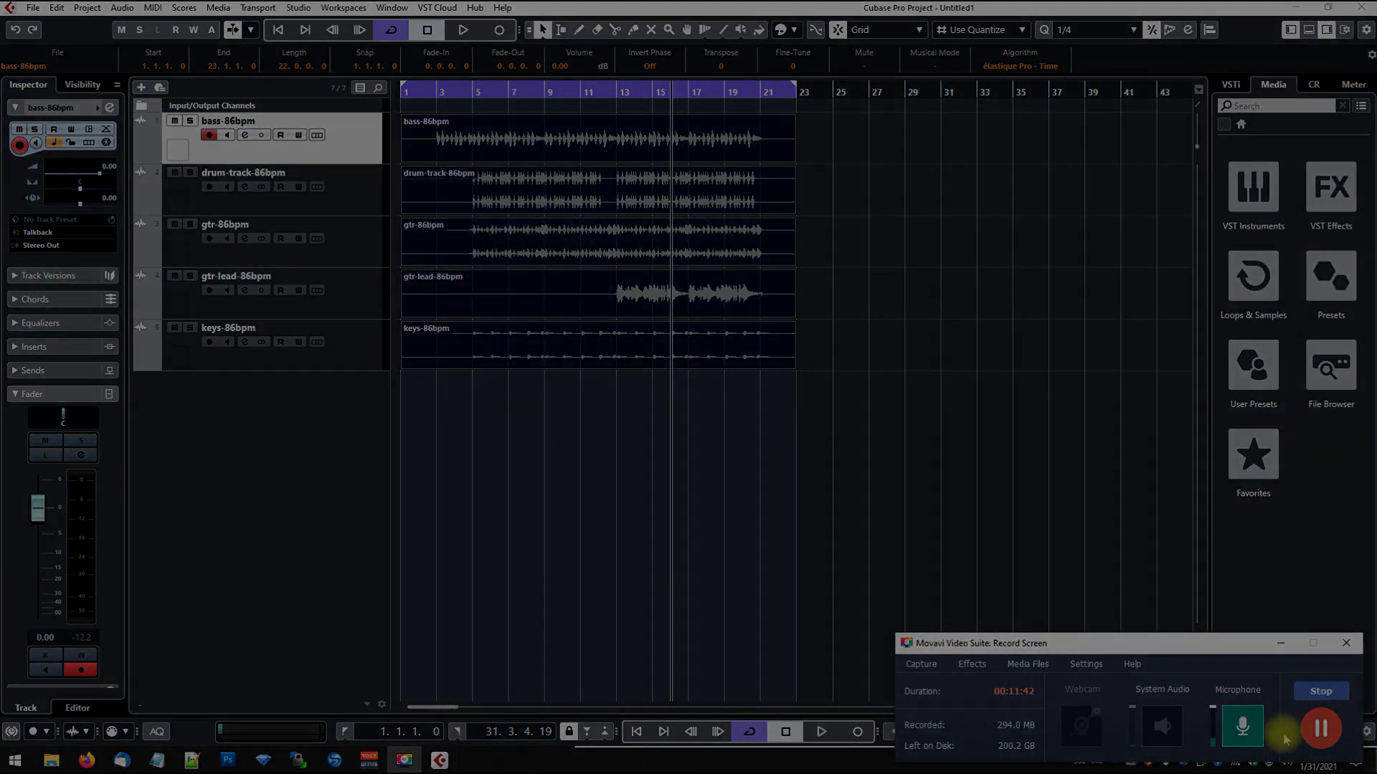